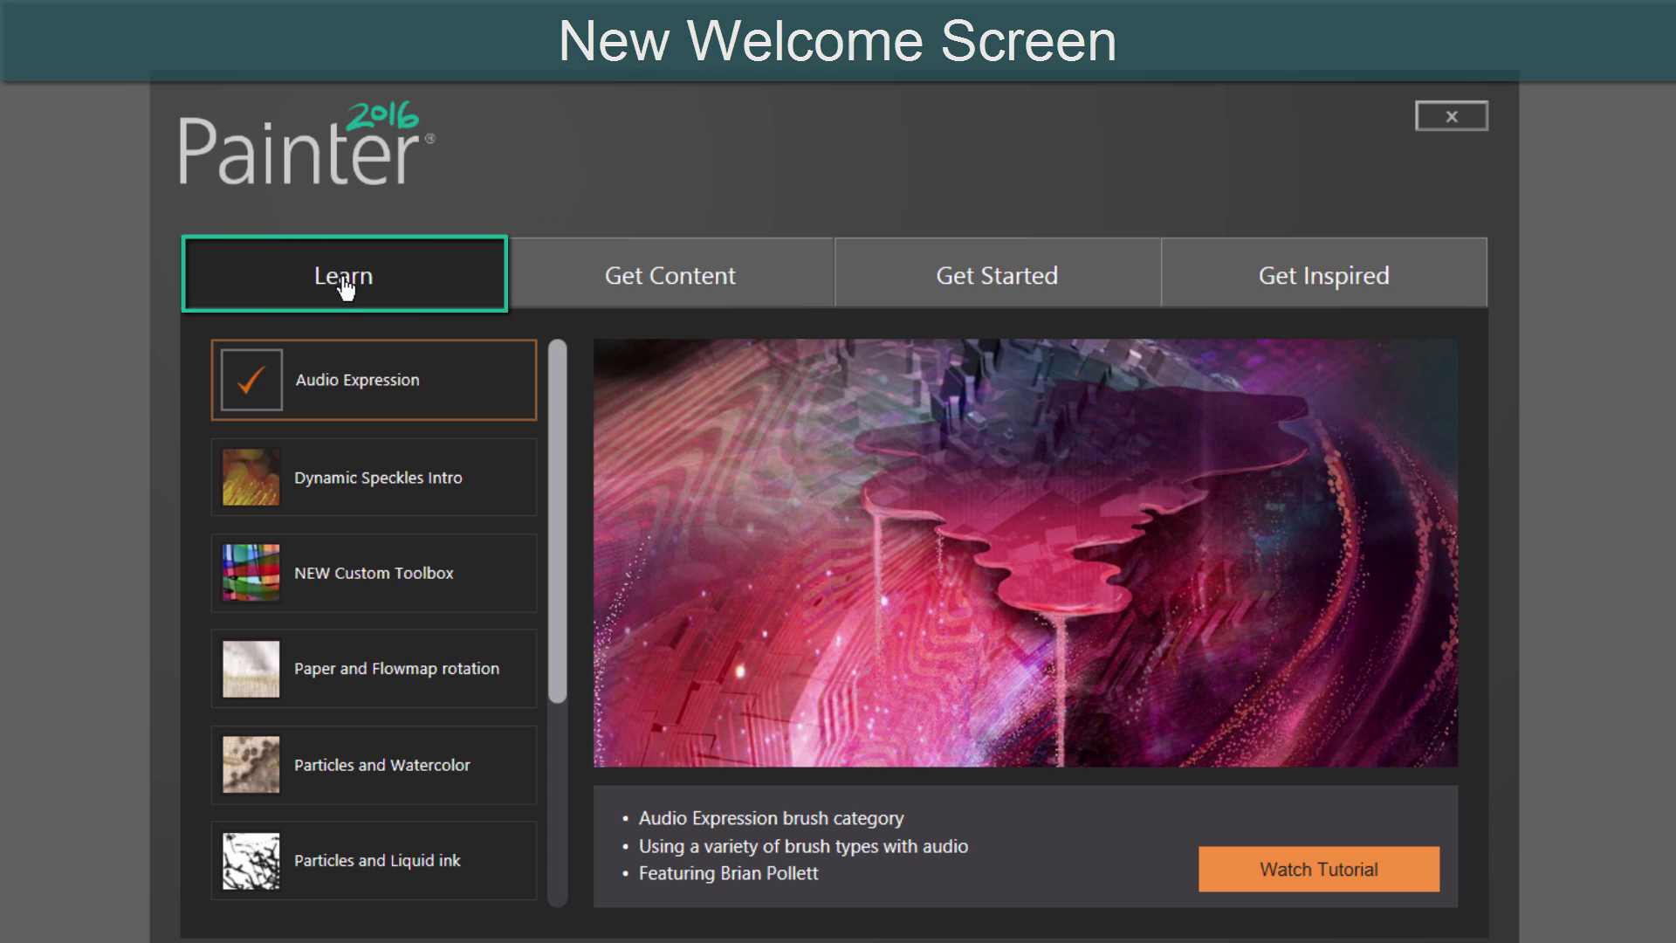
Step: Browse the Get Content offerings, then open and dismiss the Flame brush pack checkout
click(681, 288)
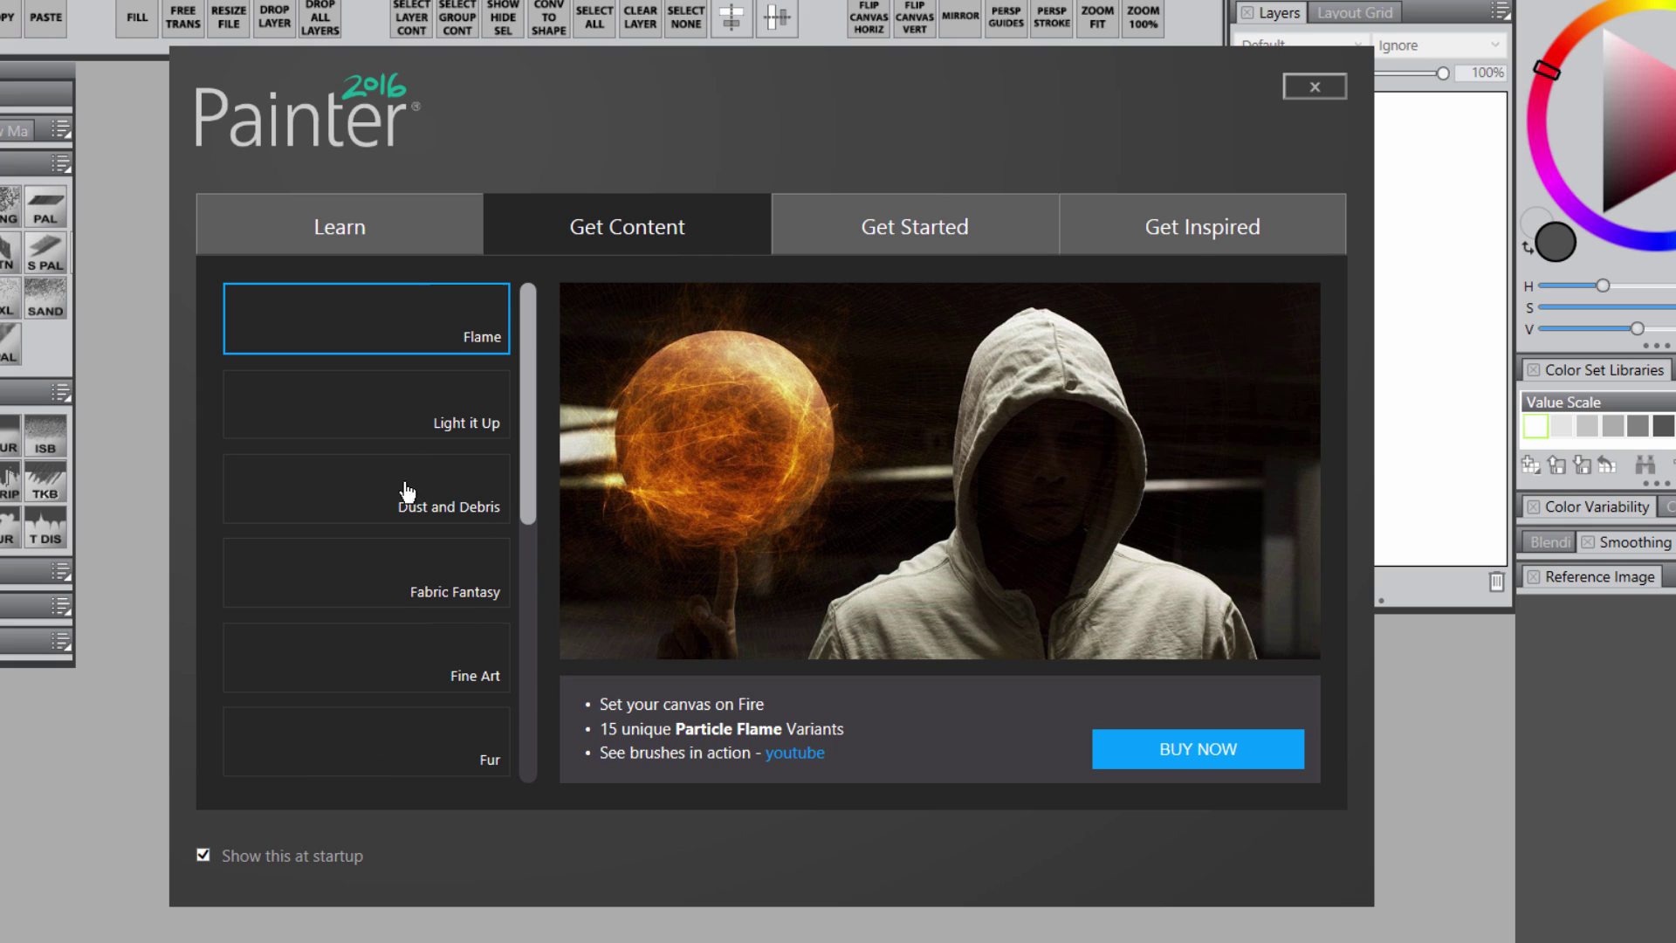
click(1175, 762)
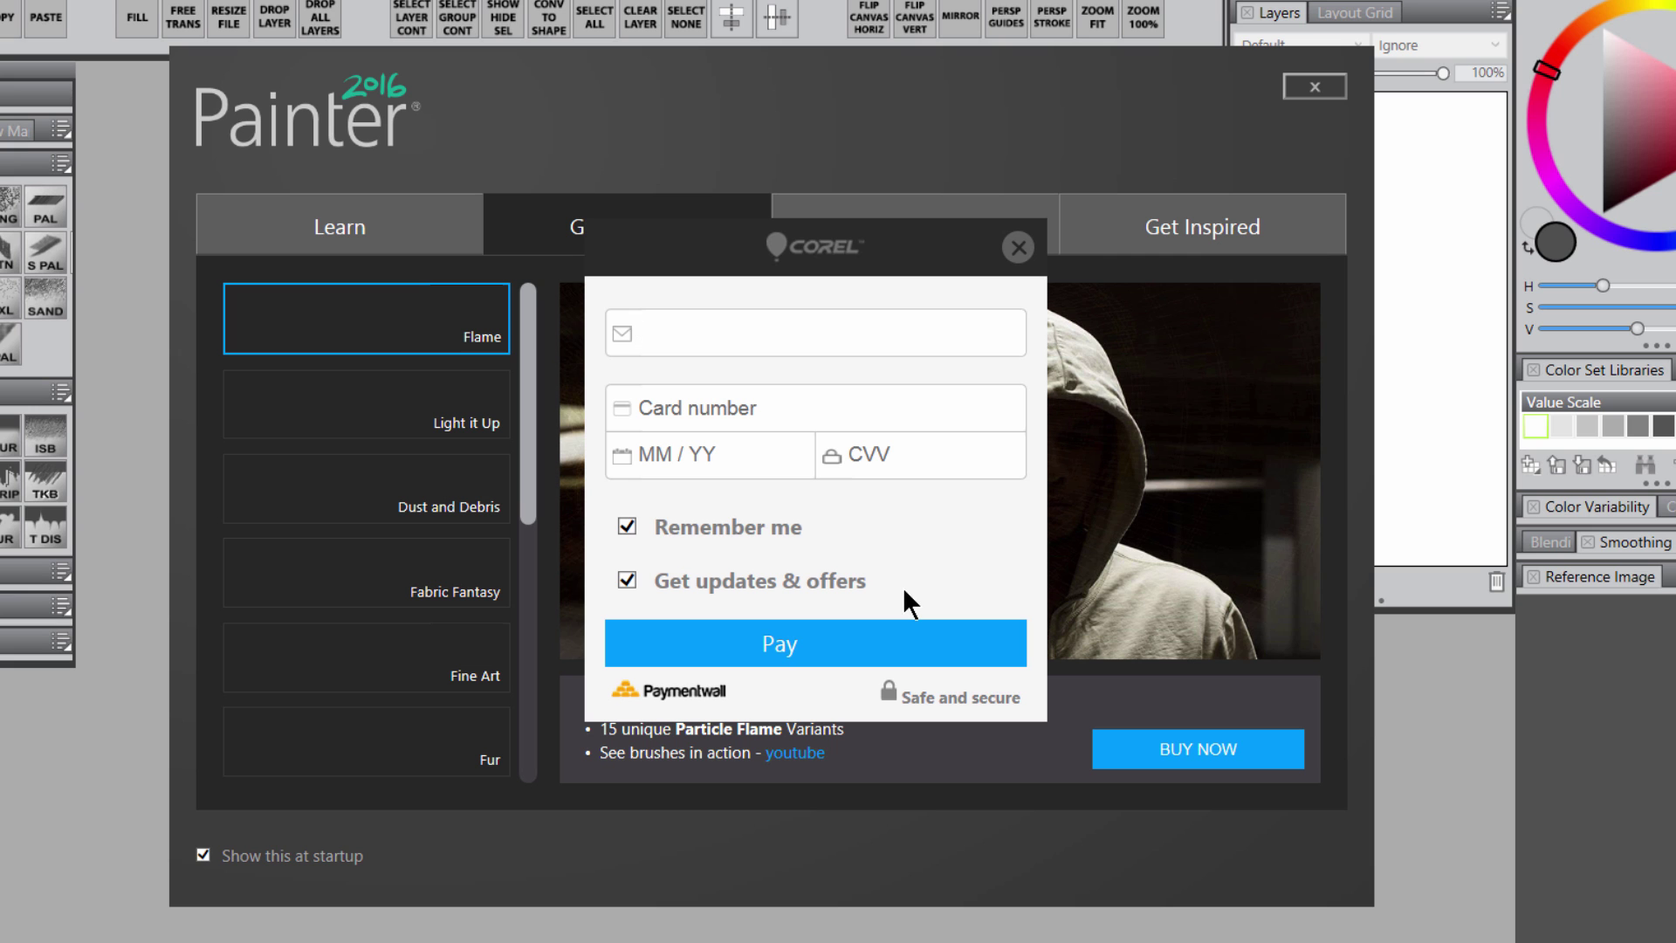
click(1019, 247)
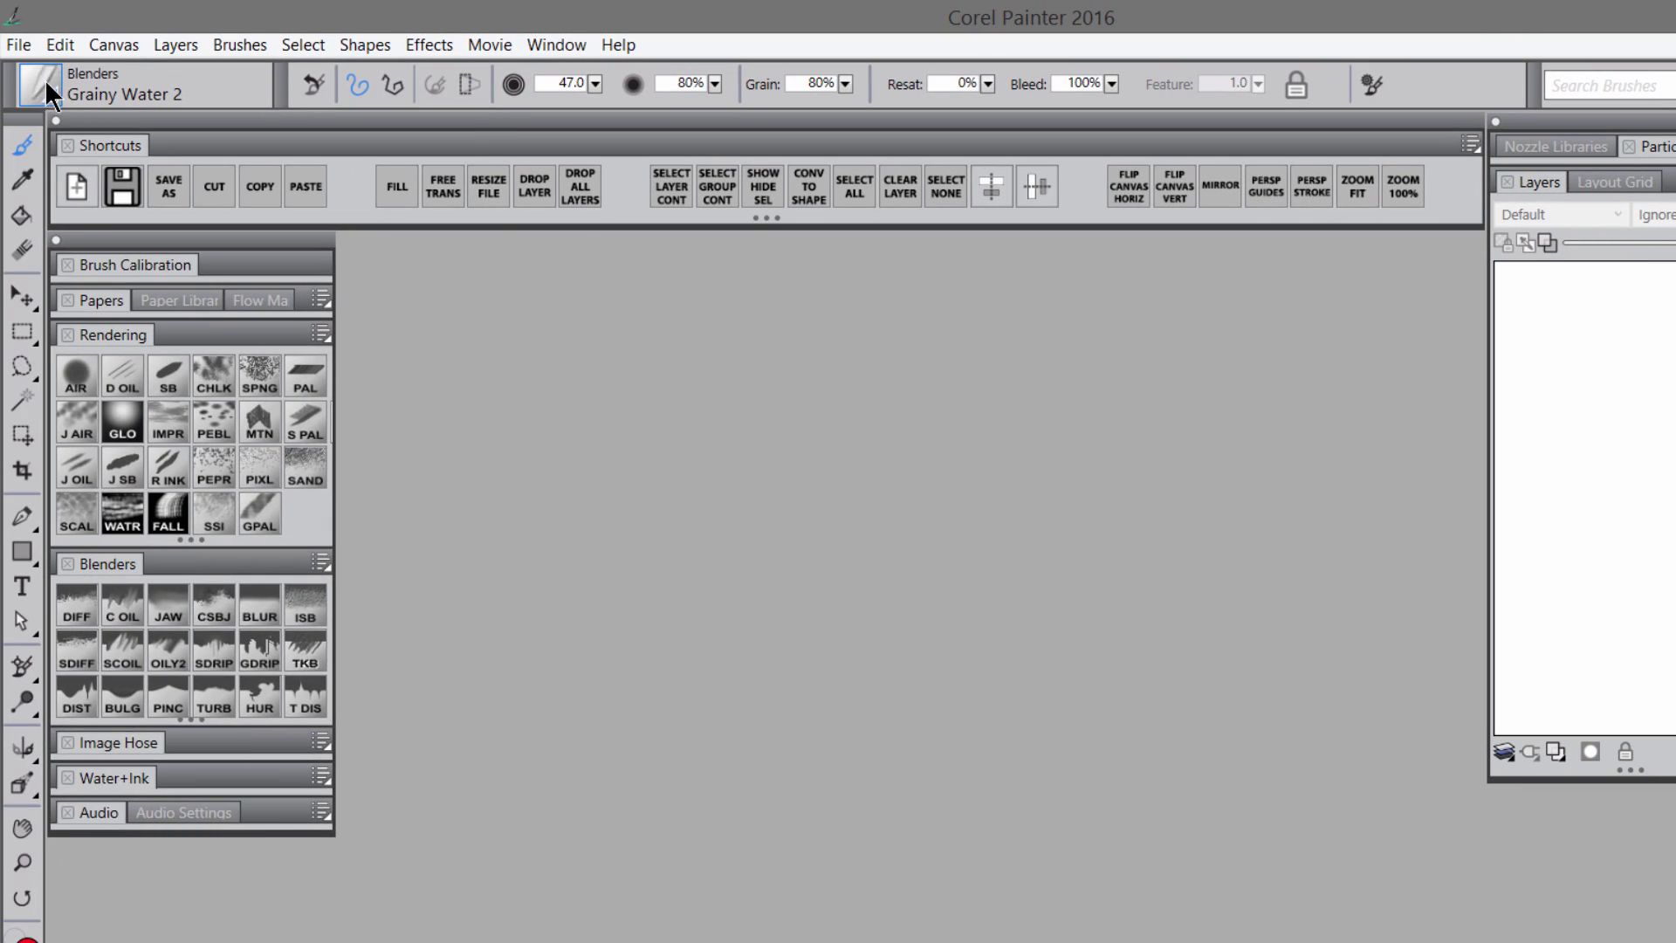
Step: Switch the welcome screen to its Get Started section
click(44, 81)
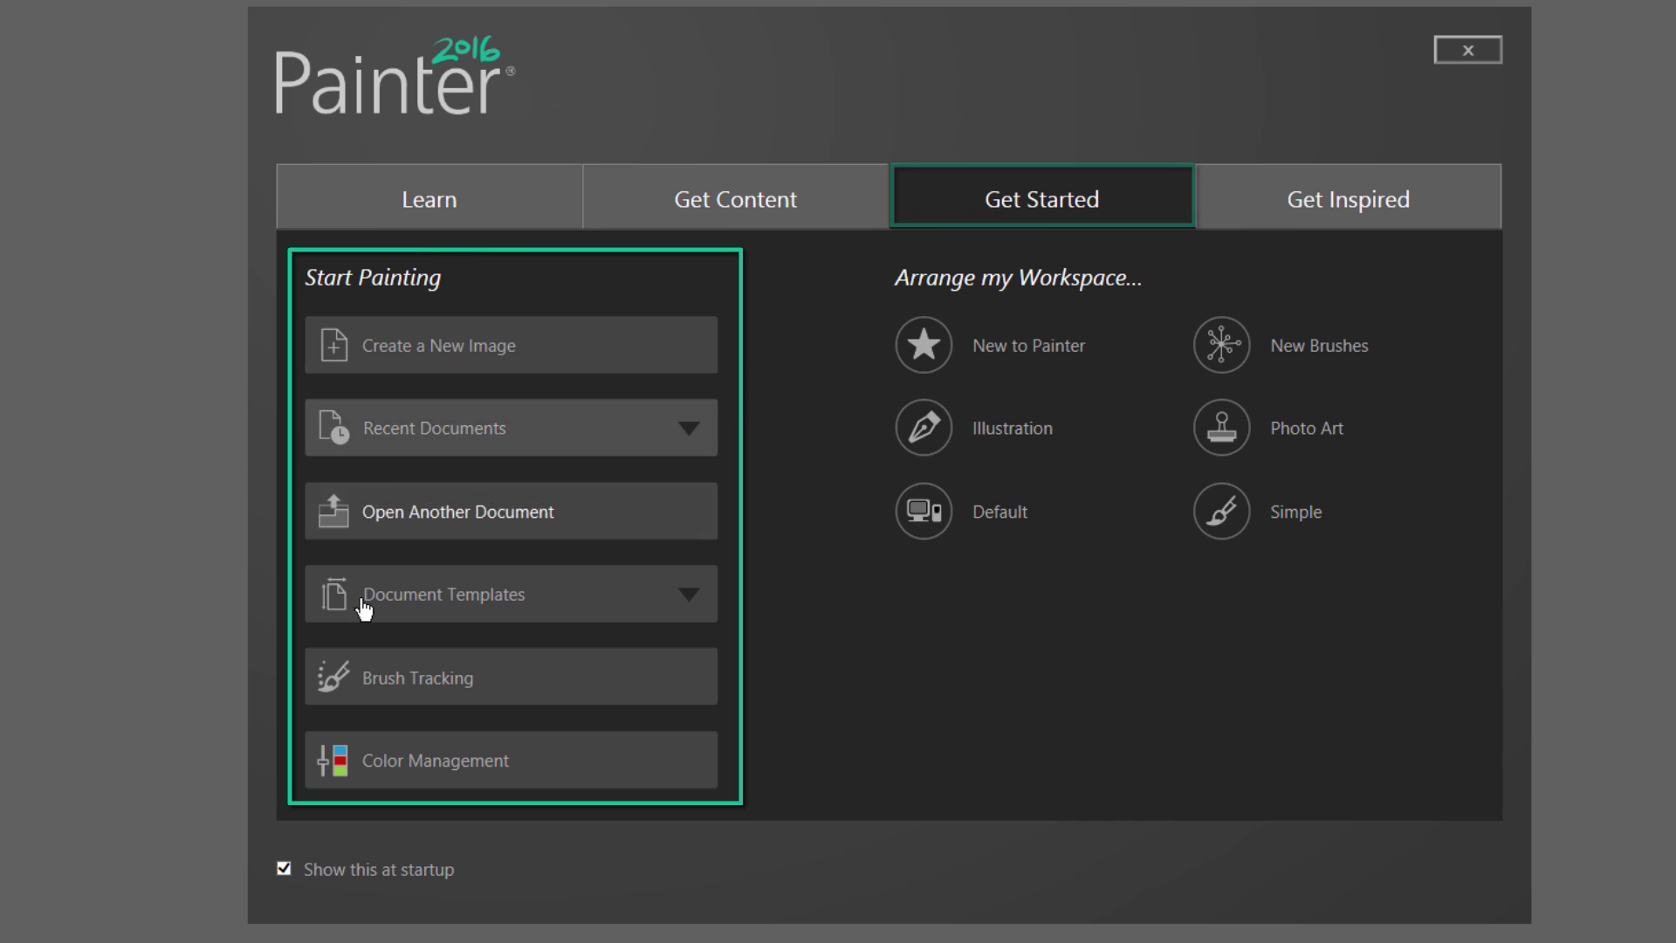
mouse_move(993, 345)
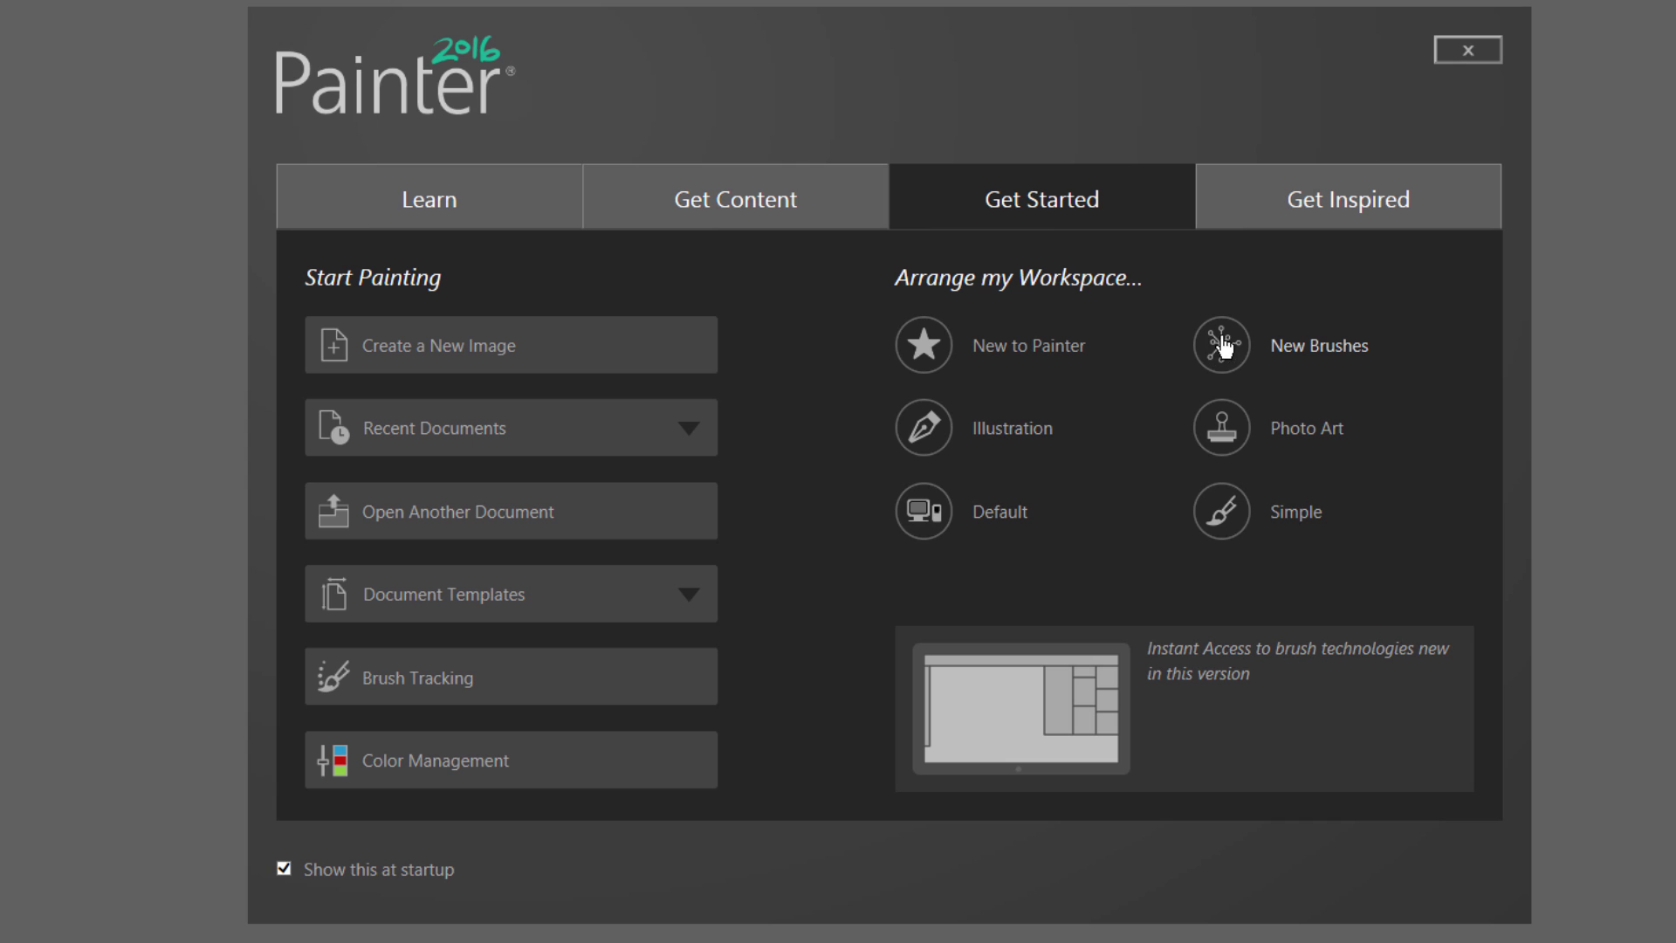
Step: Page through the Get Inspired artist gallery, then close the welcome screen
click(1352, 213)
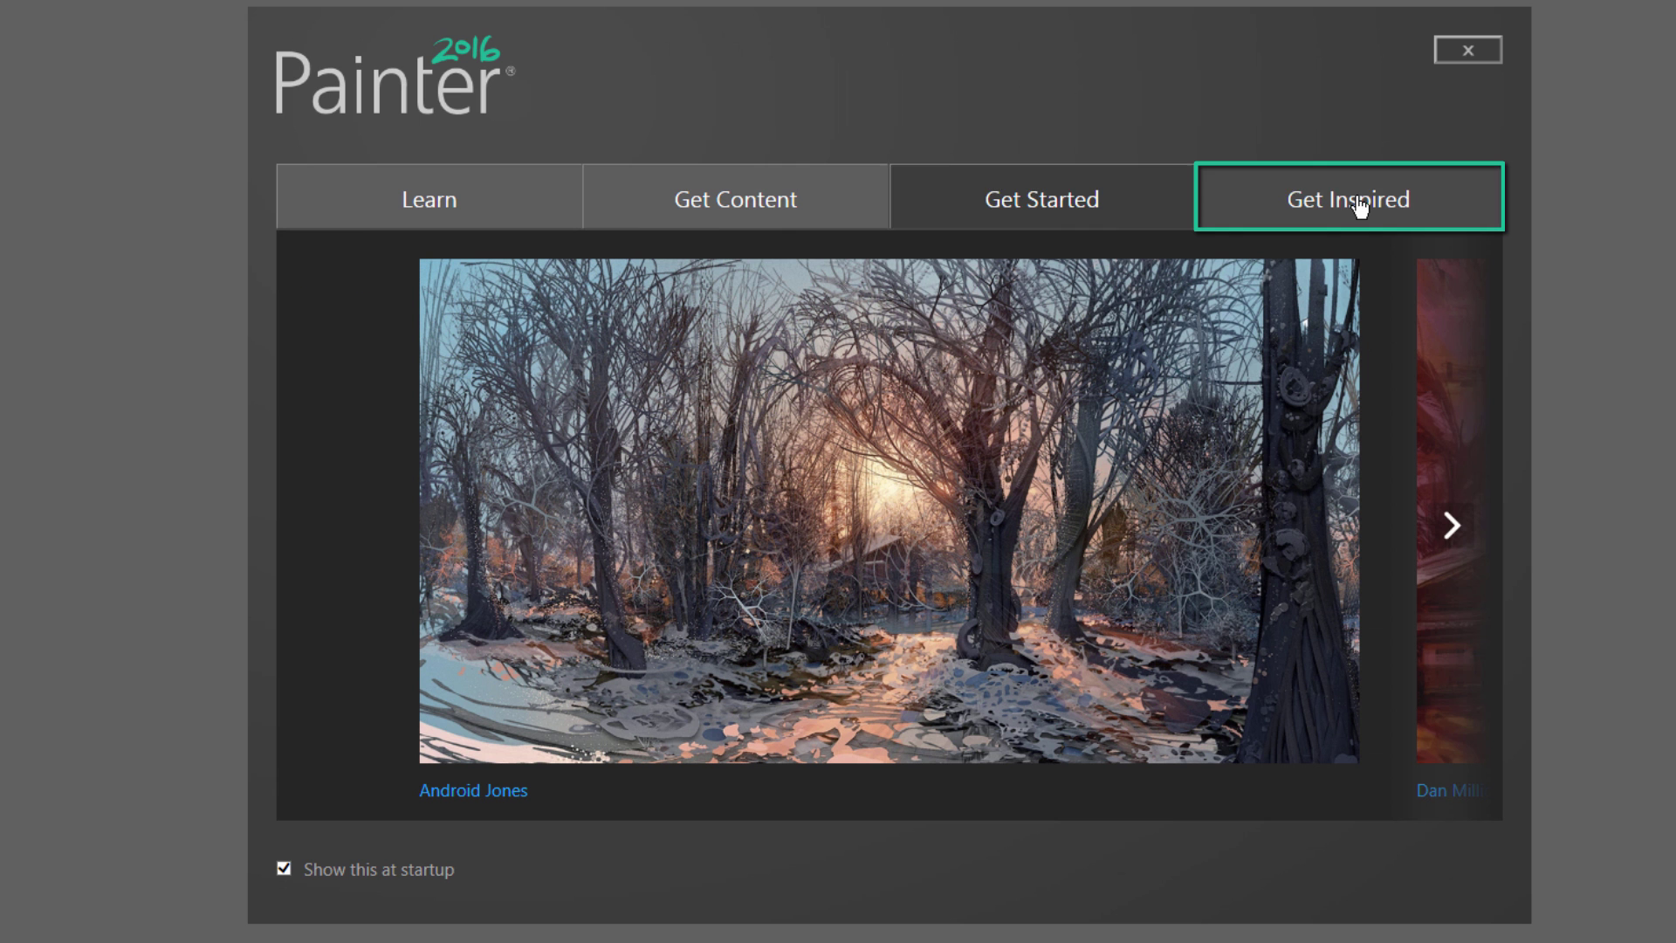
click(1450, 527)
click(1452, 527)
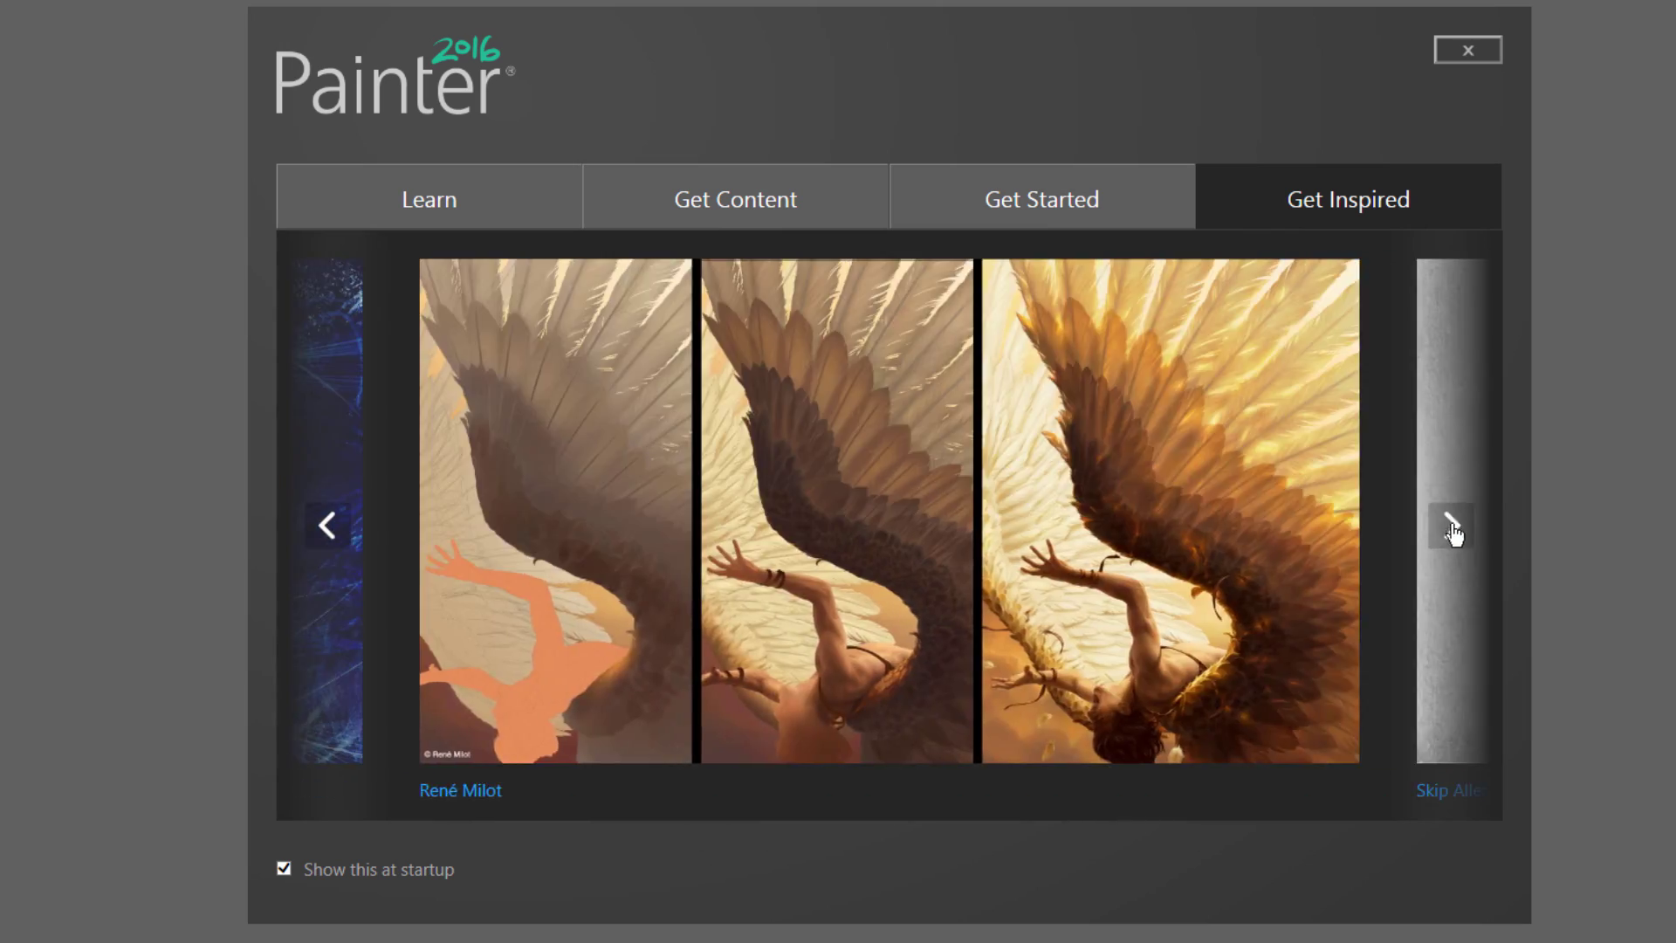
click(1452, 527)
click(1452, 526)
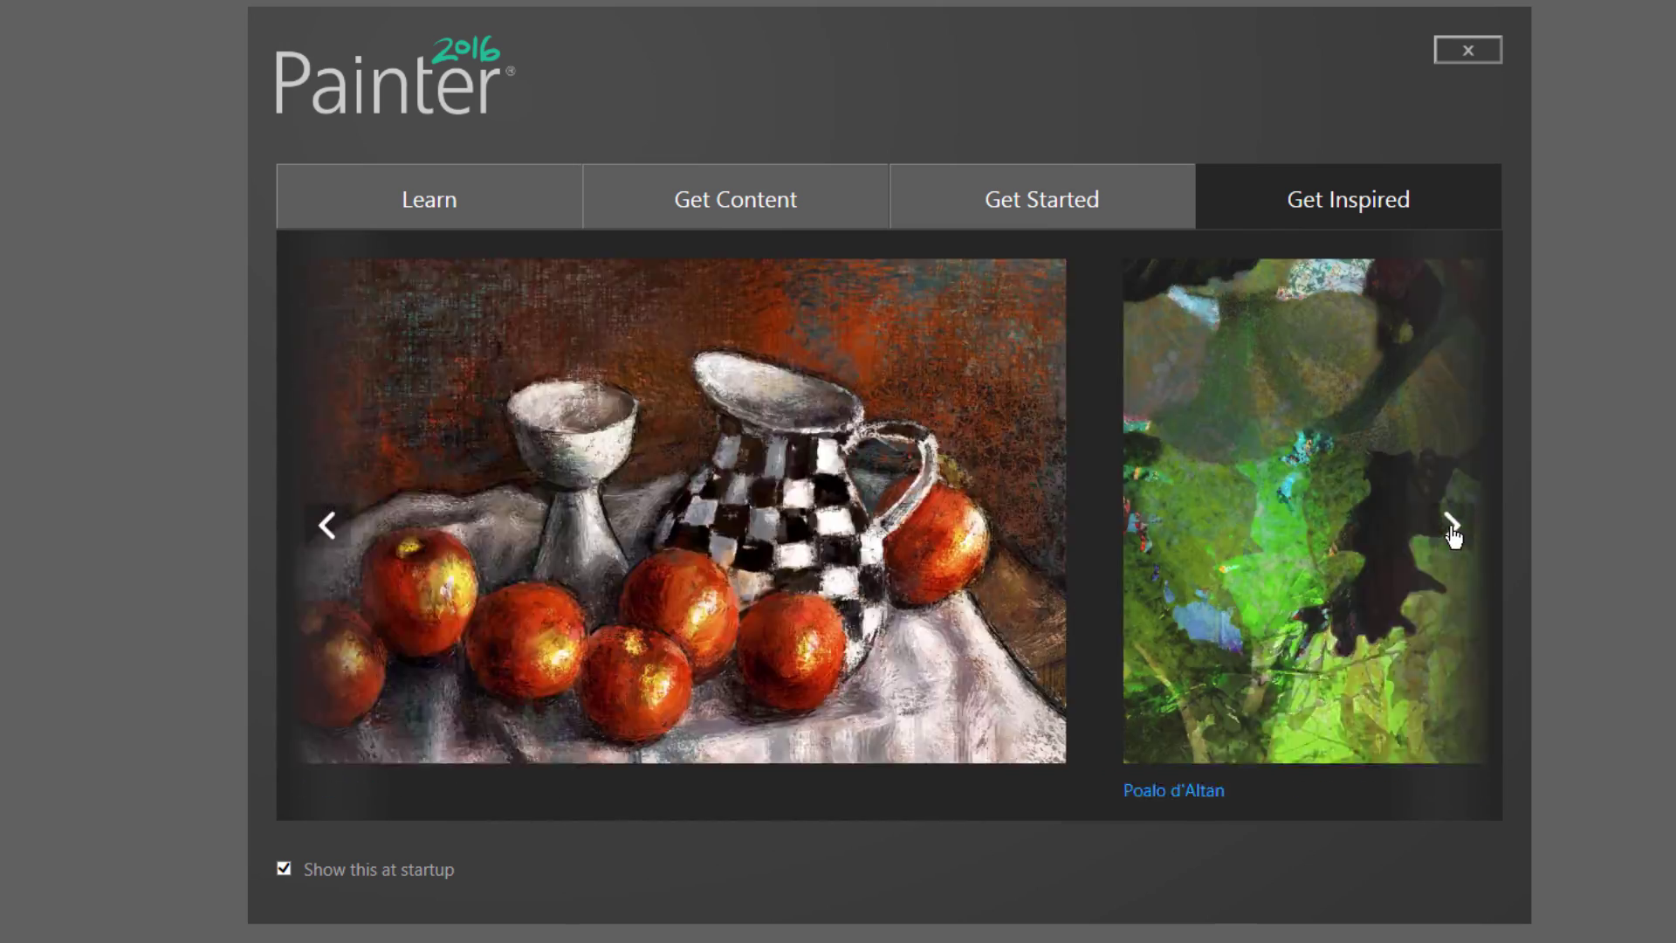
click(1452, 527)
click(1451, 526)
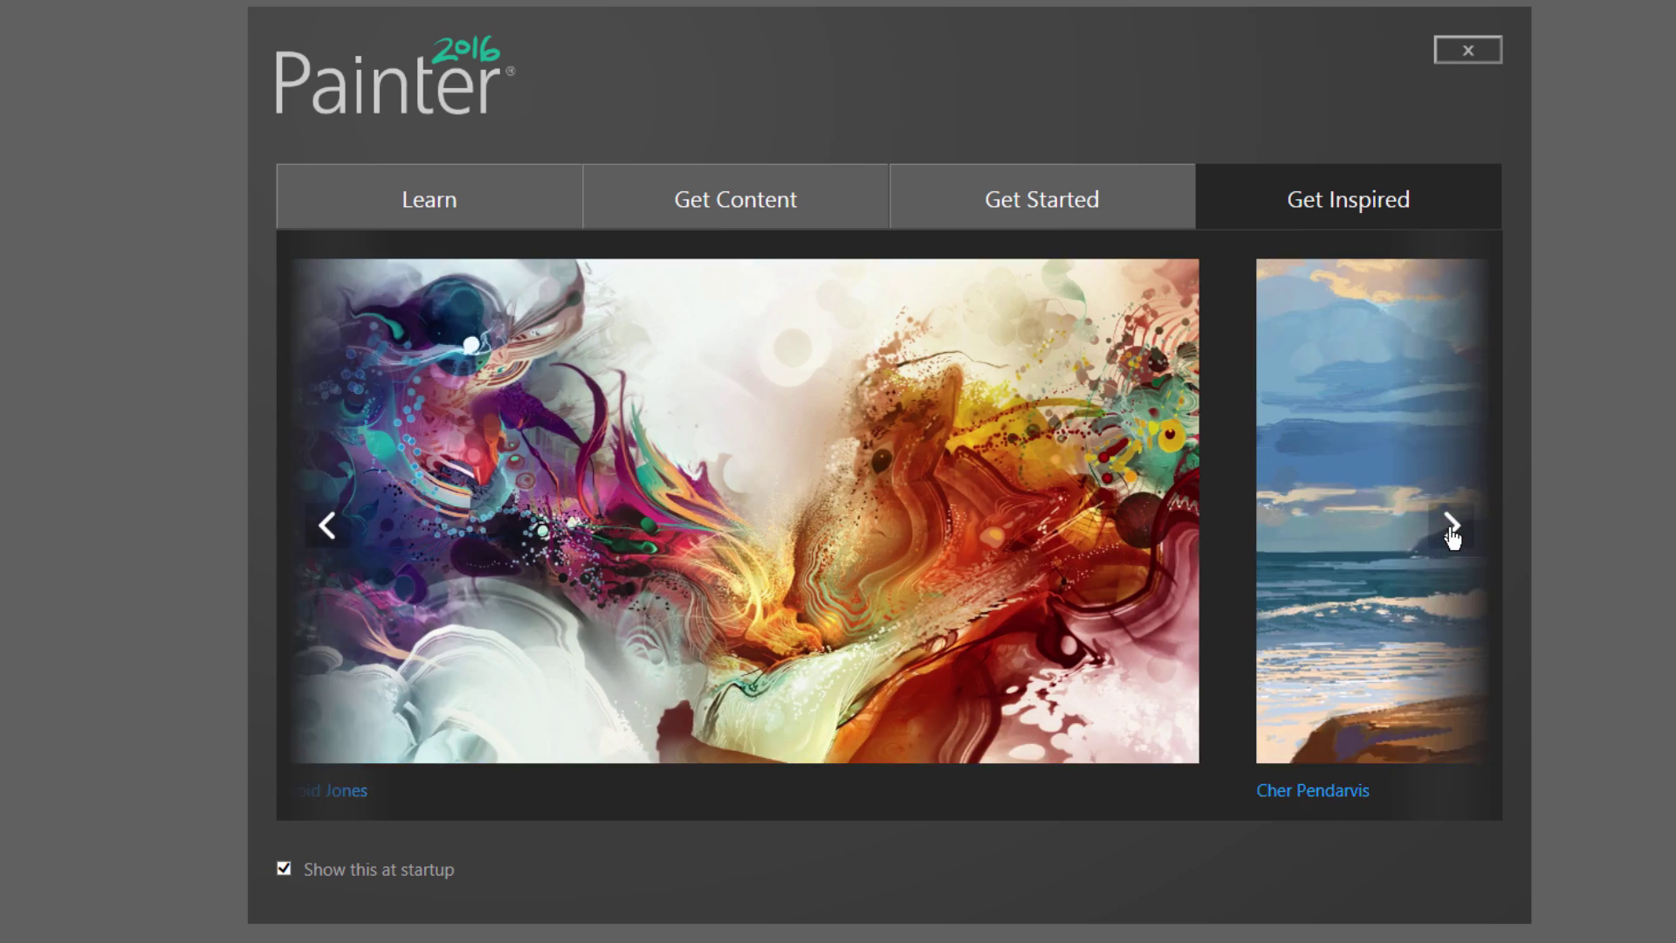
click(1452, 526)
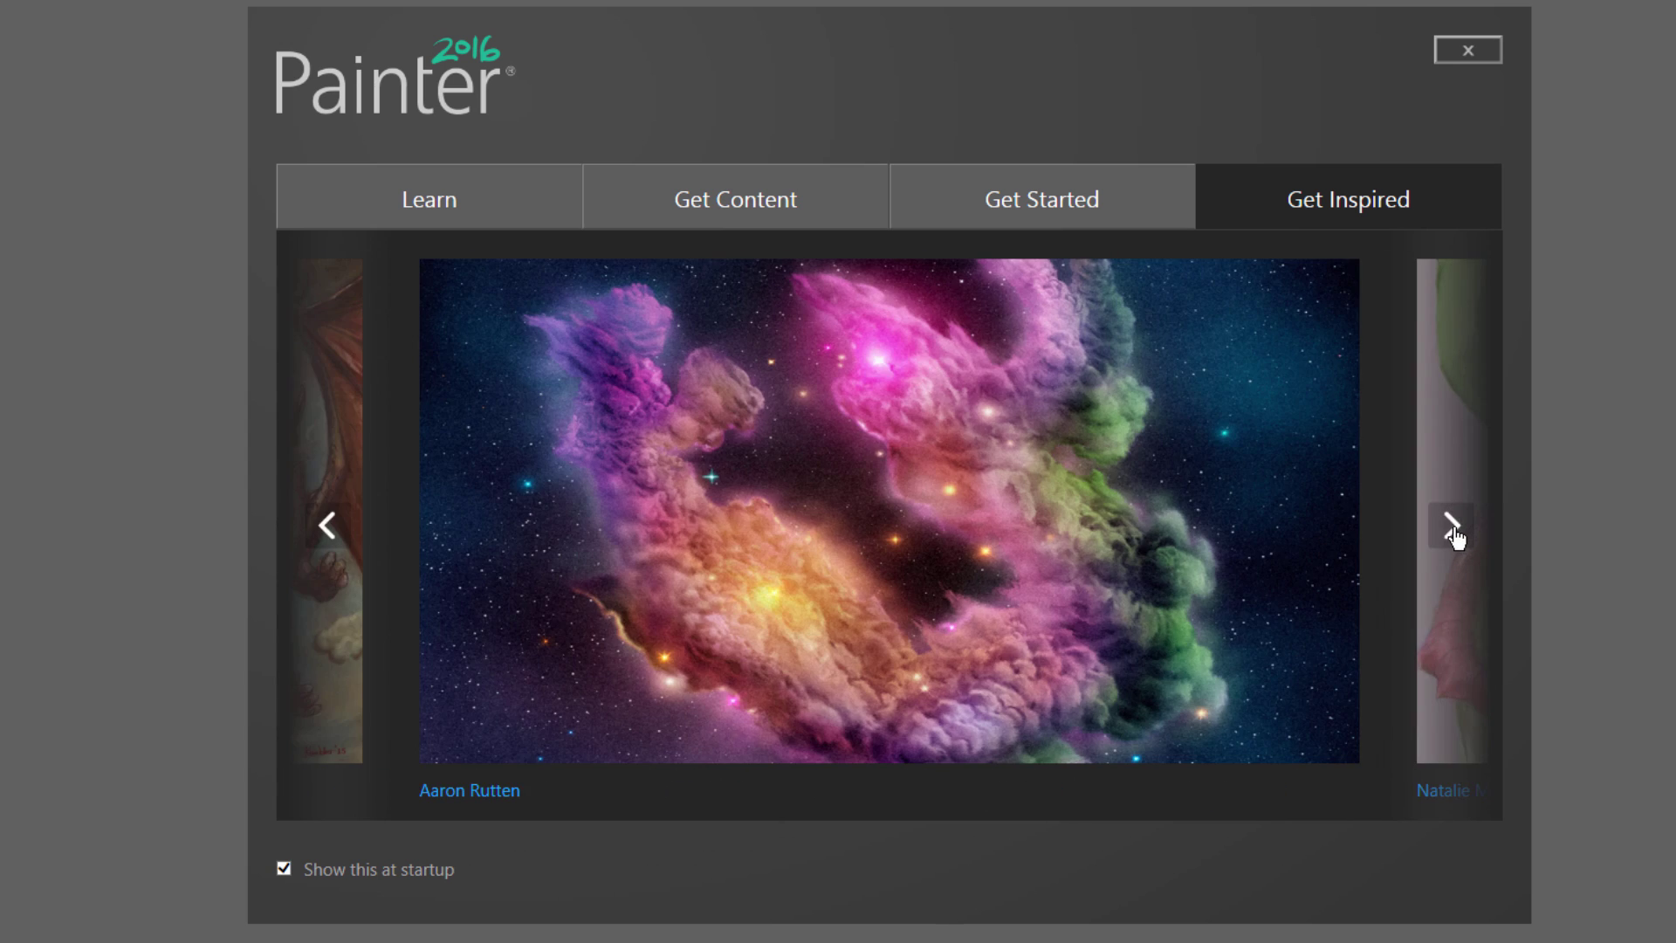
click(1452, 532)
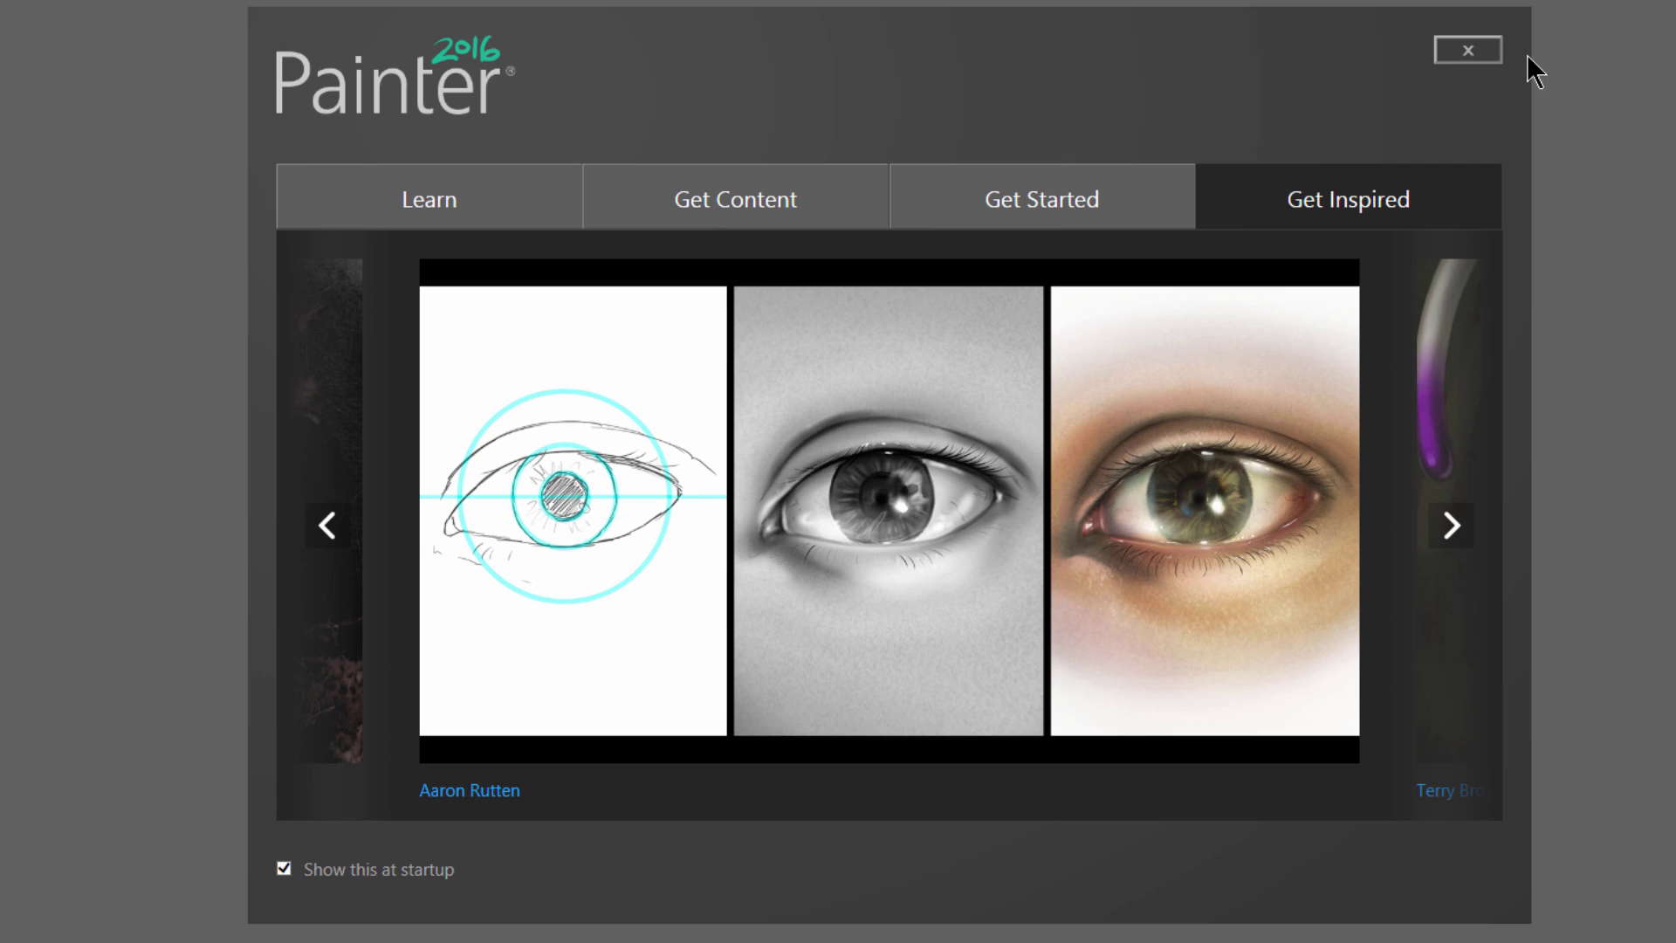
click(1466, 61)
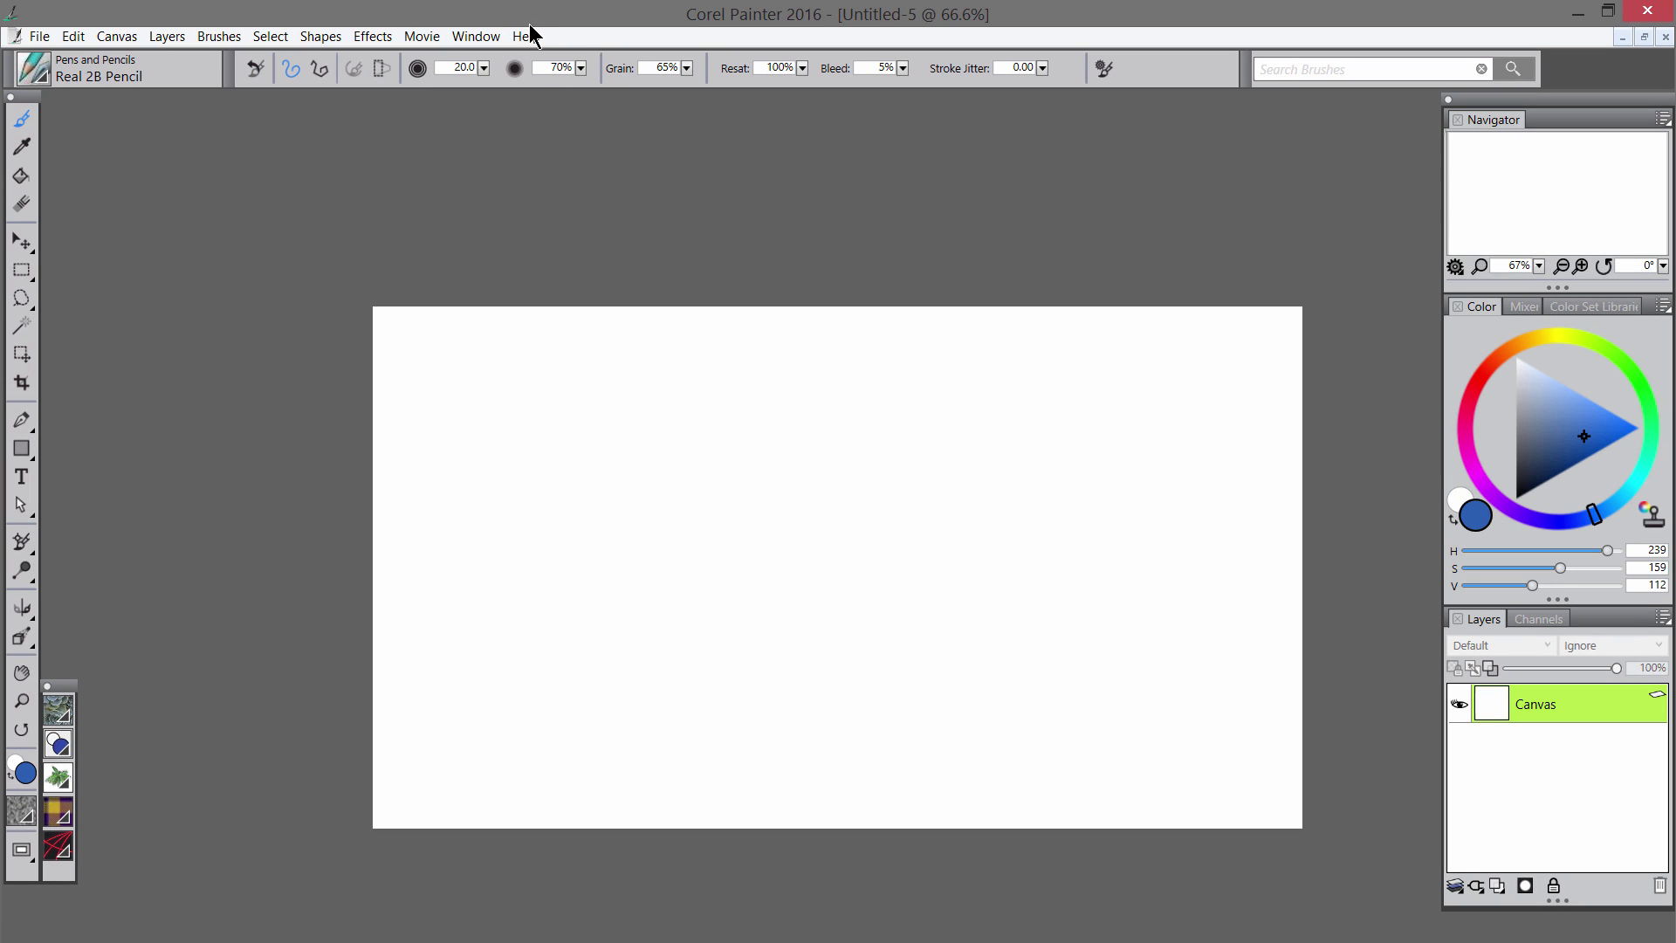
Step: Reopen the welcome screen from Help and apply the New to Painter workspace layout
click(526, 36)
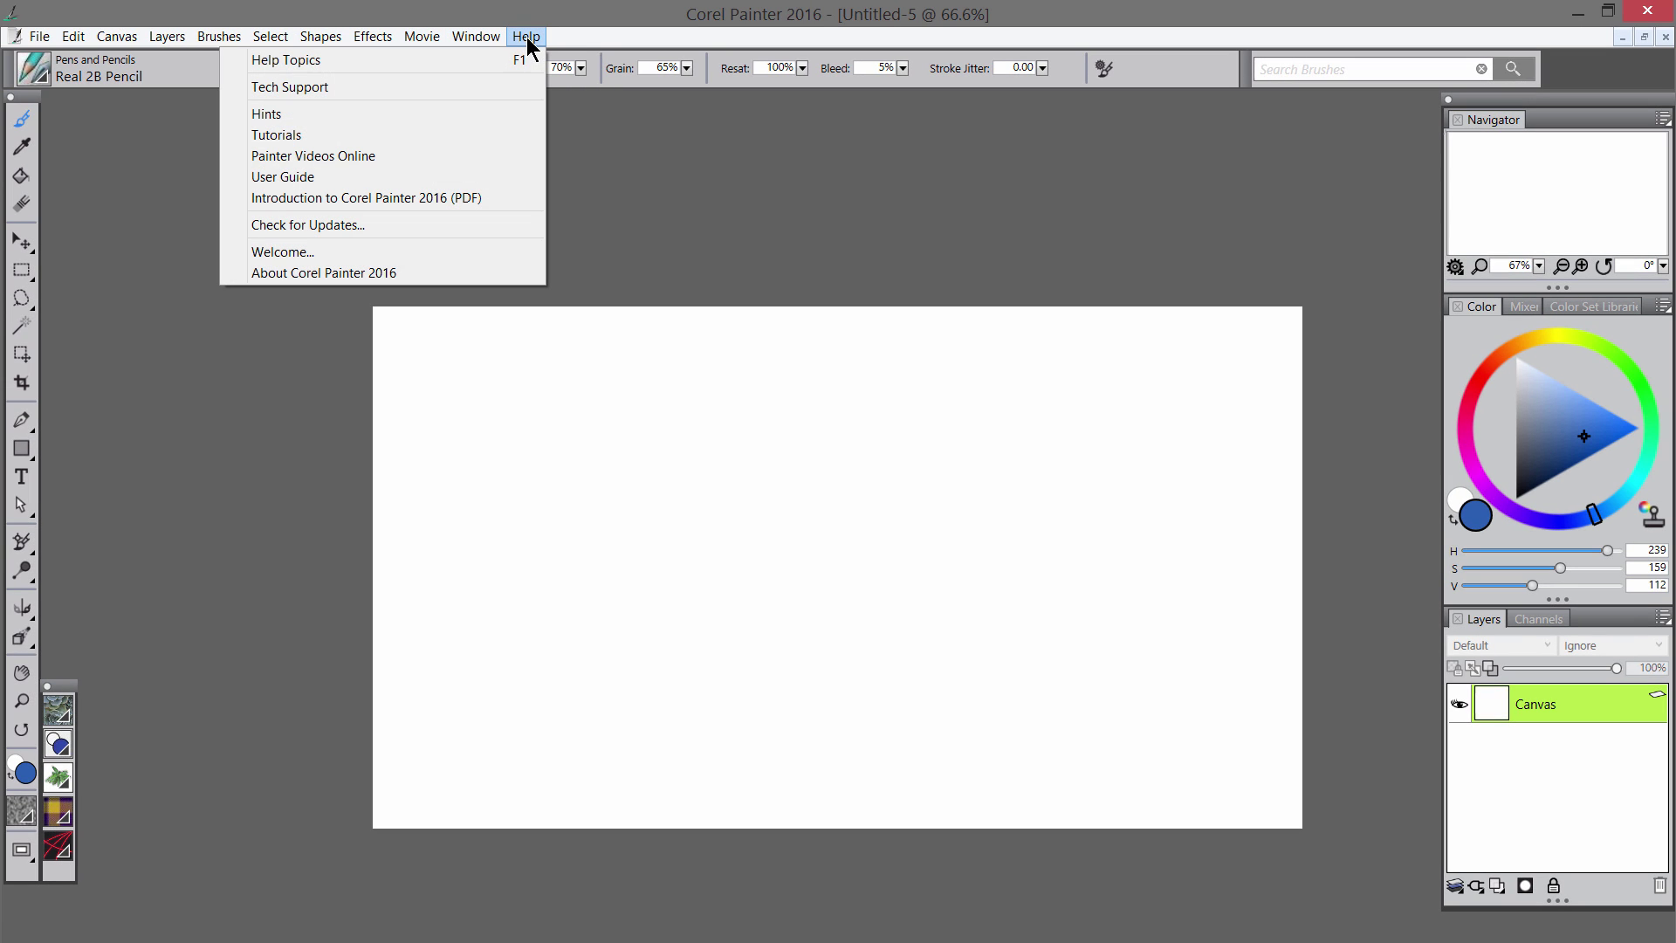
click(362, 252)
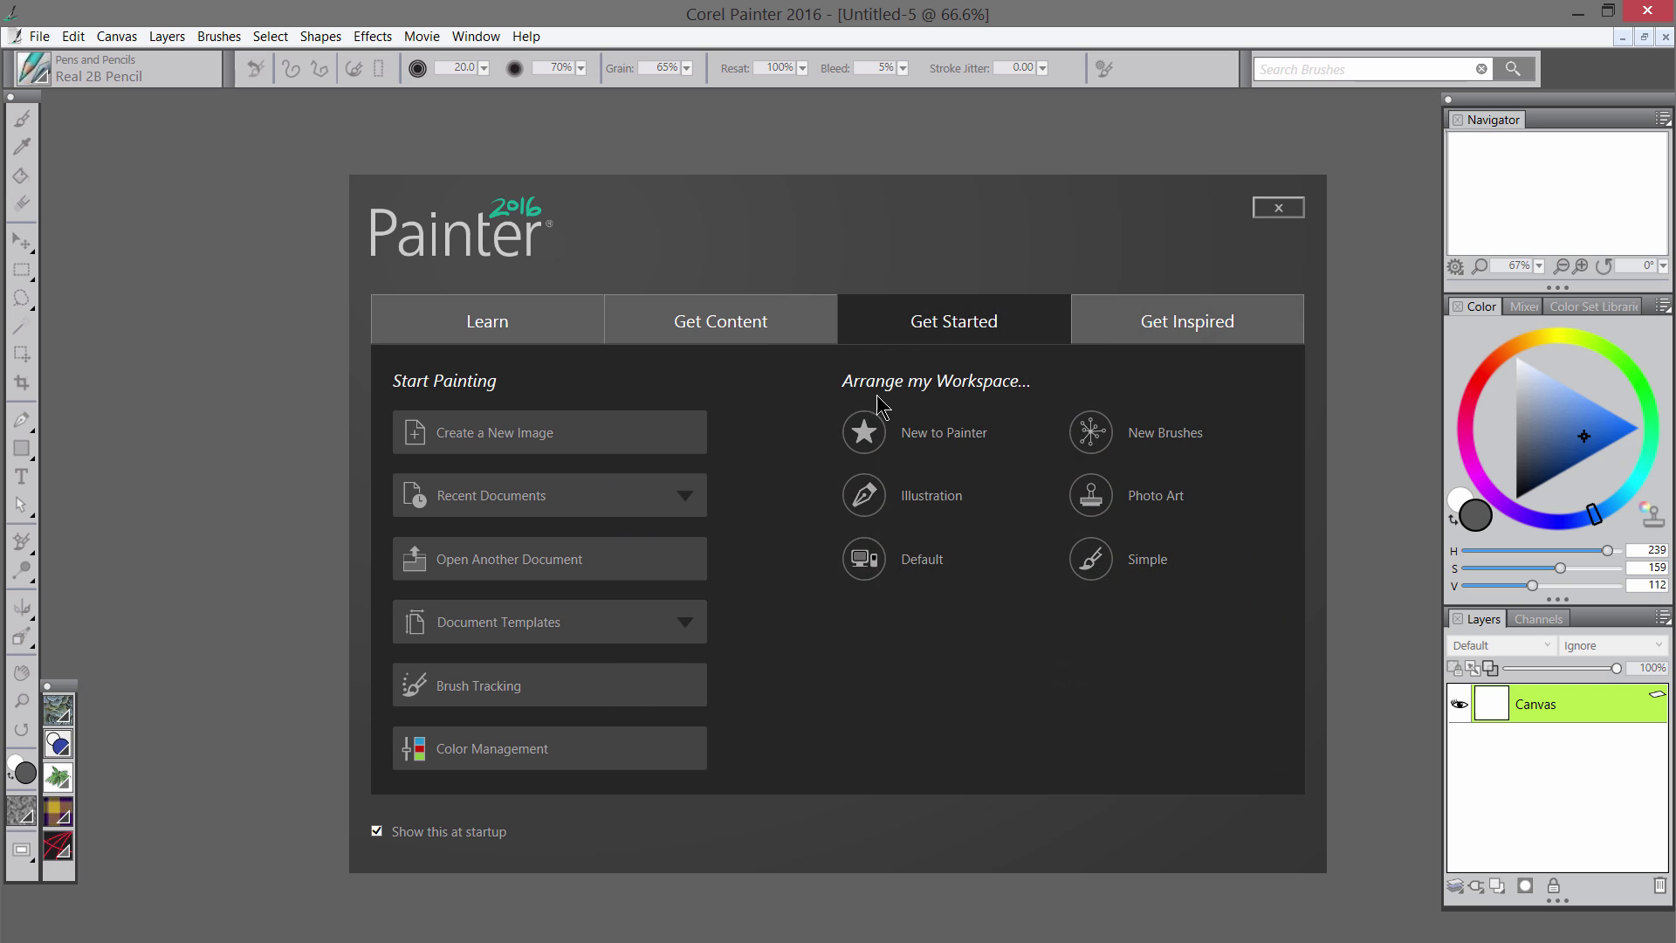
click(863, 433)
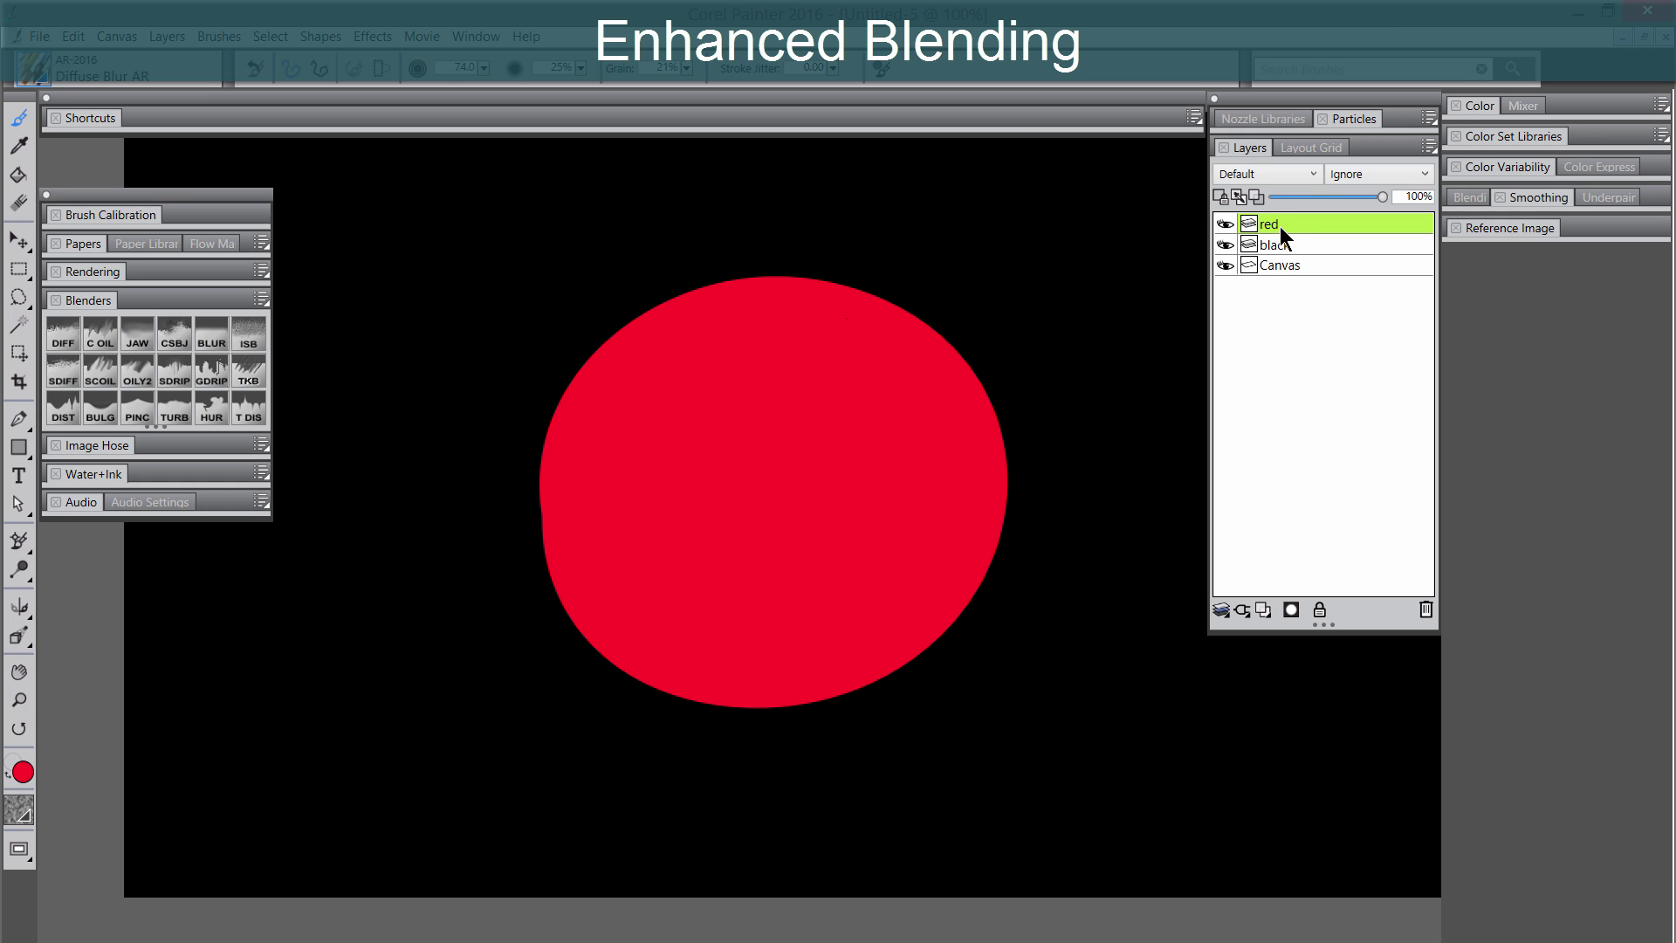
Step: Smear the circle's upper-left with Coarse Oily Blender 2, blur its lower-left with Diffuse Blur AR, and hide Canvas
click(97, 348)
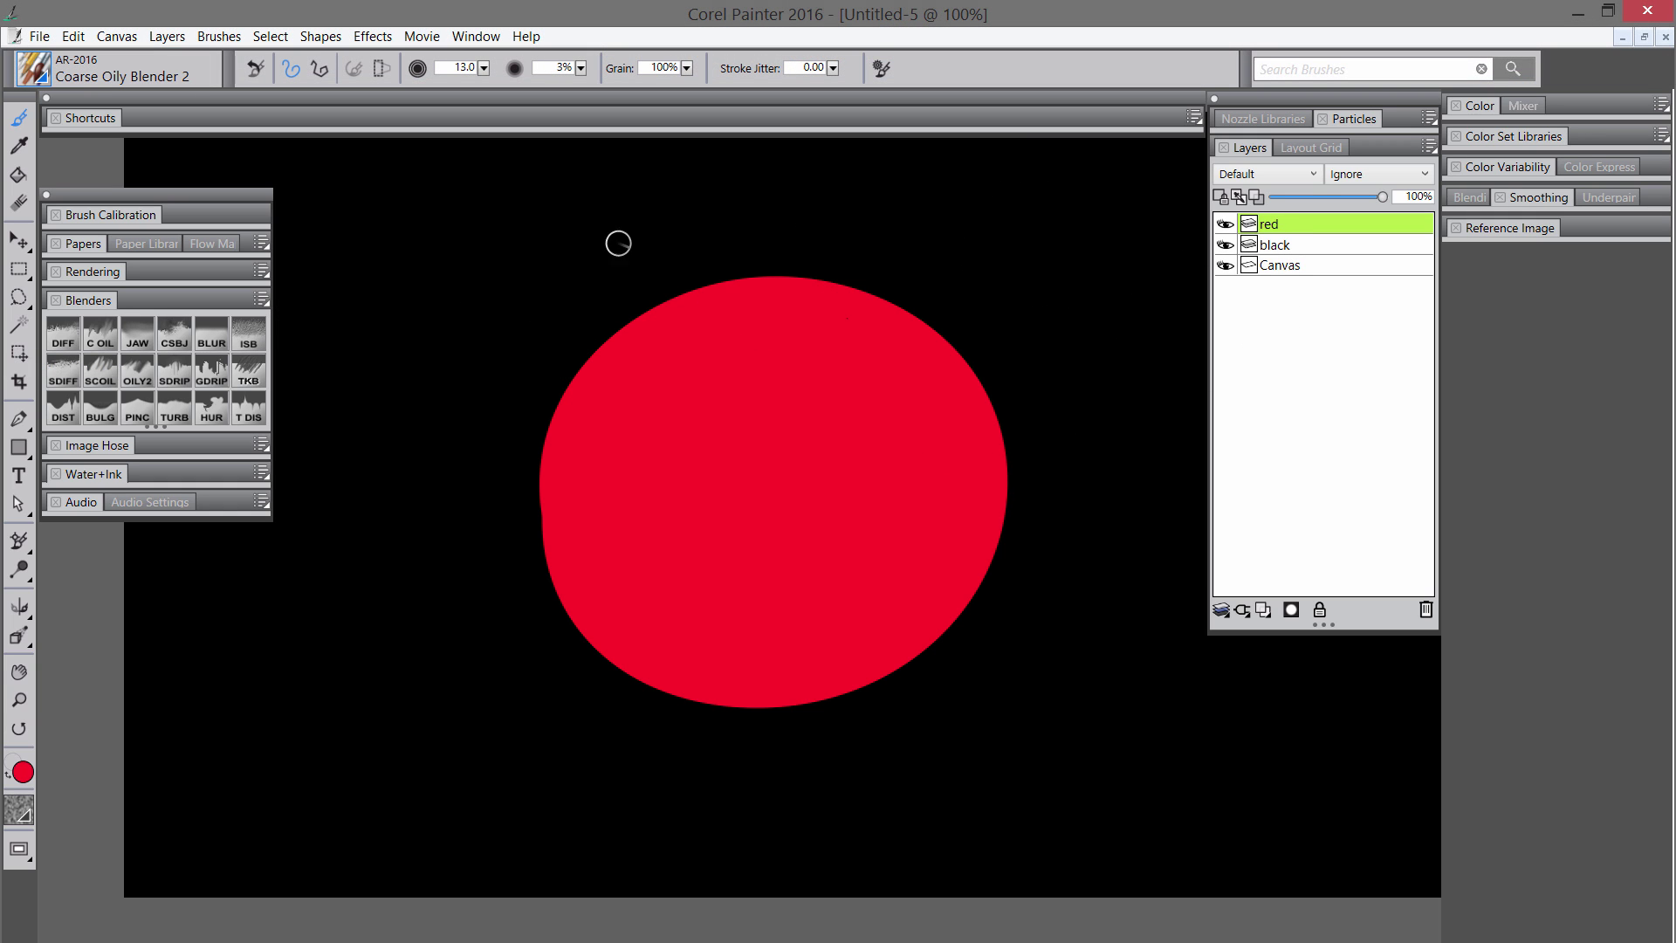
mouse_move(609, 338)
mouse_down()
mouse_move(643, 399)
mouse_move(449, 327)
mouse_up()
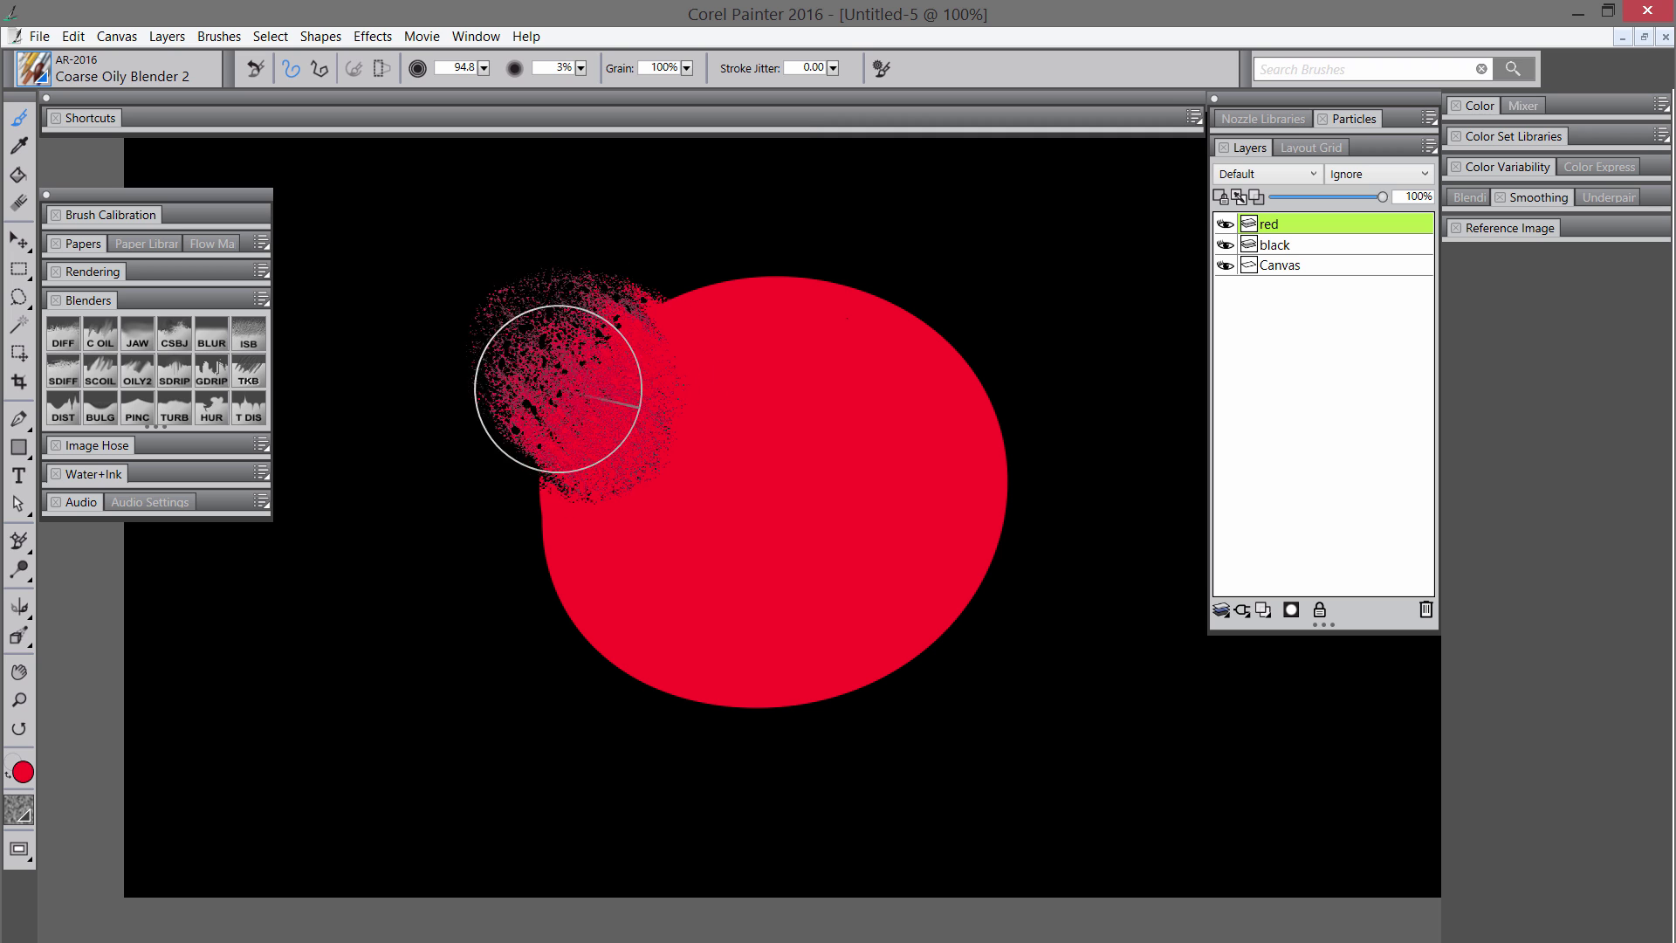
click(70, 340)
drag(572, 535, 537, 543)
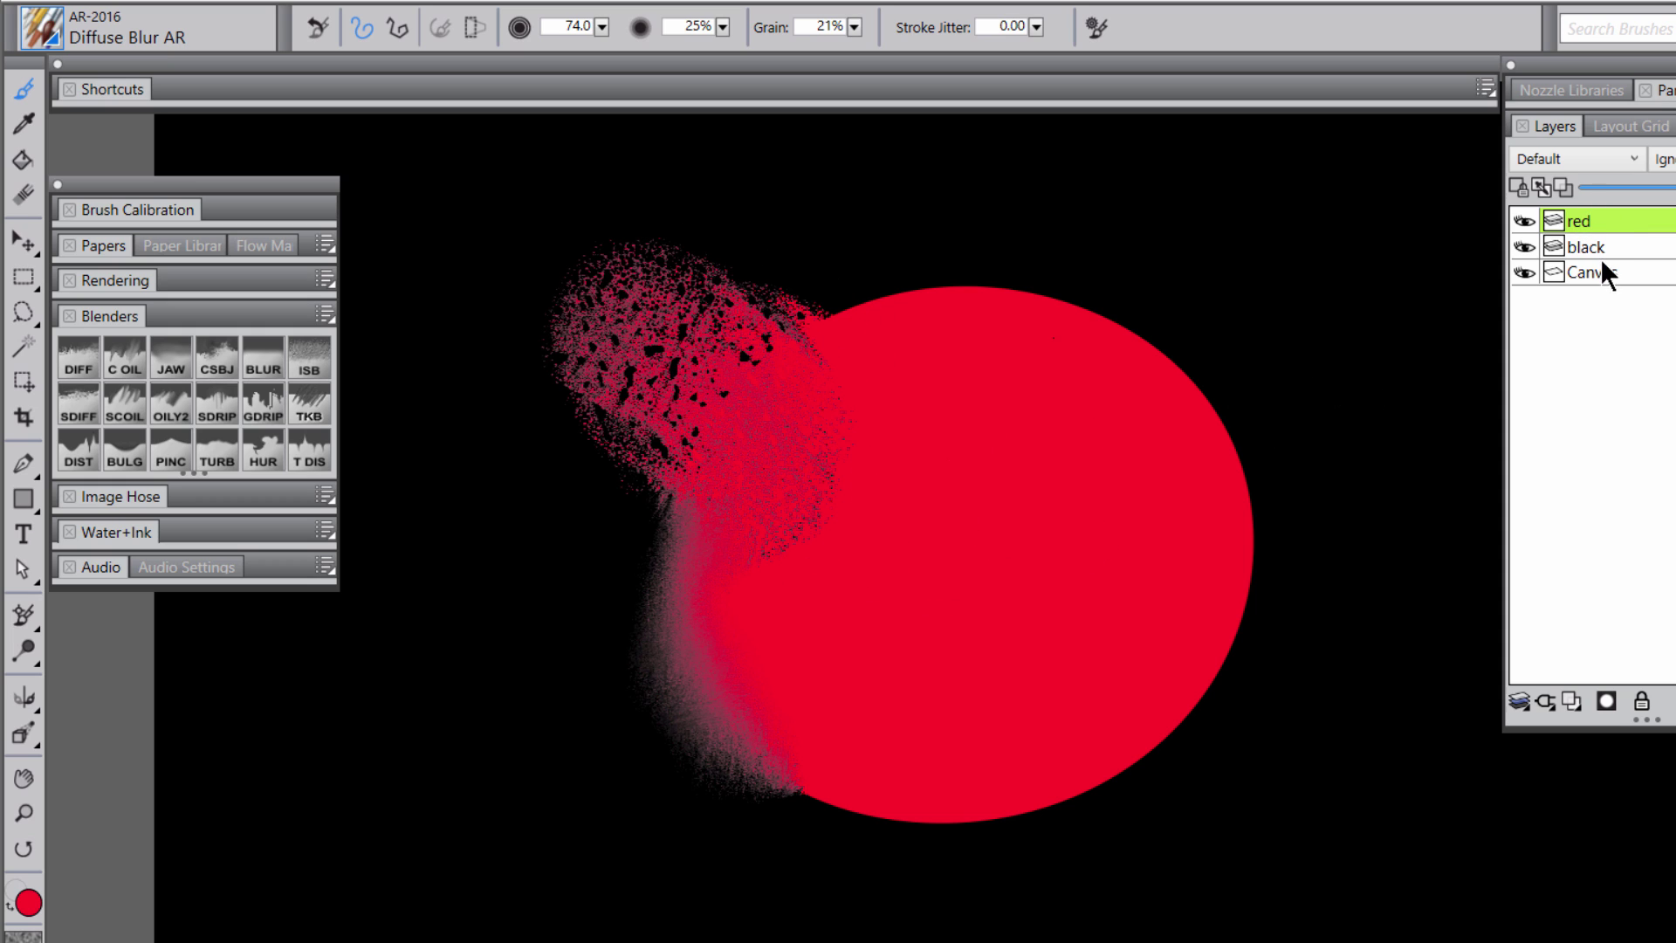
click(1524, 272)
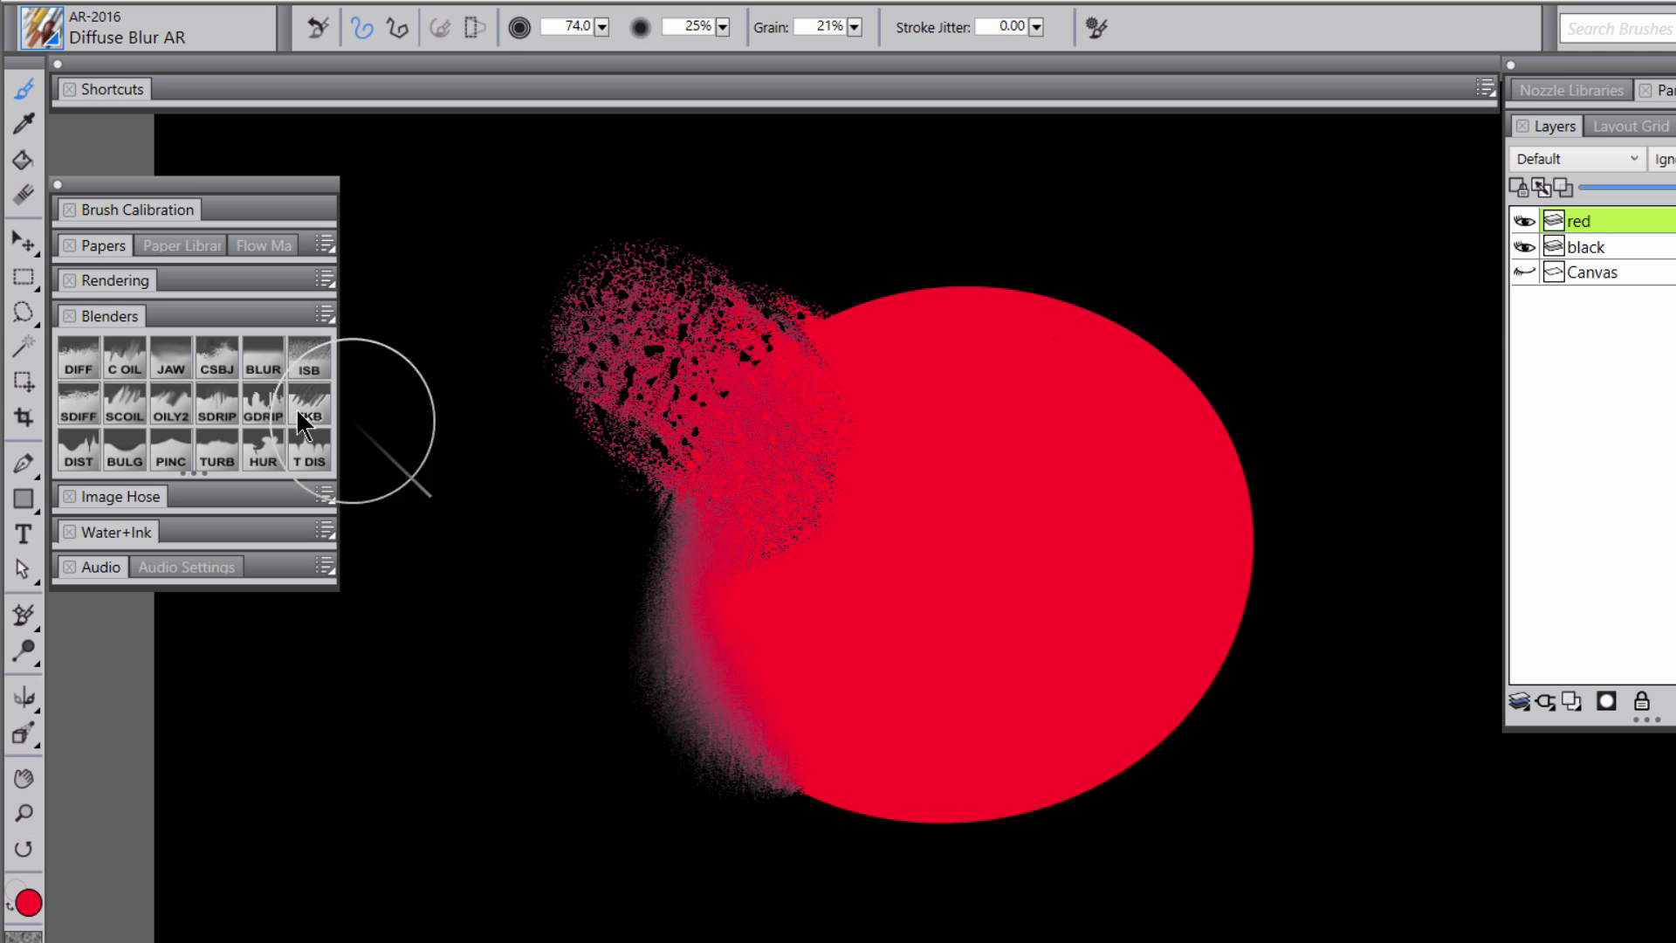
click(122, 402)
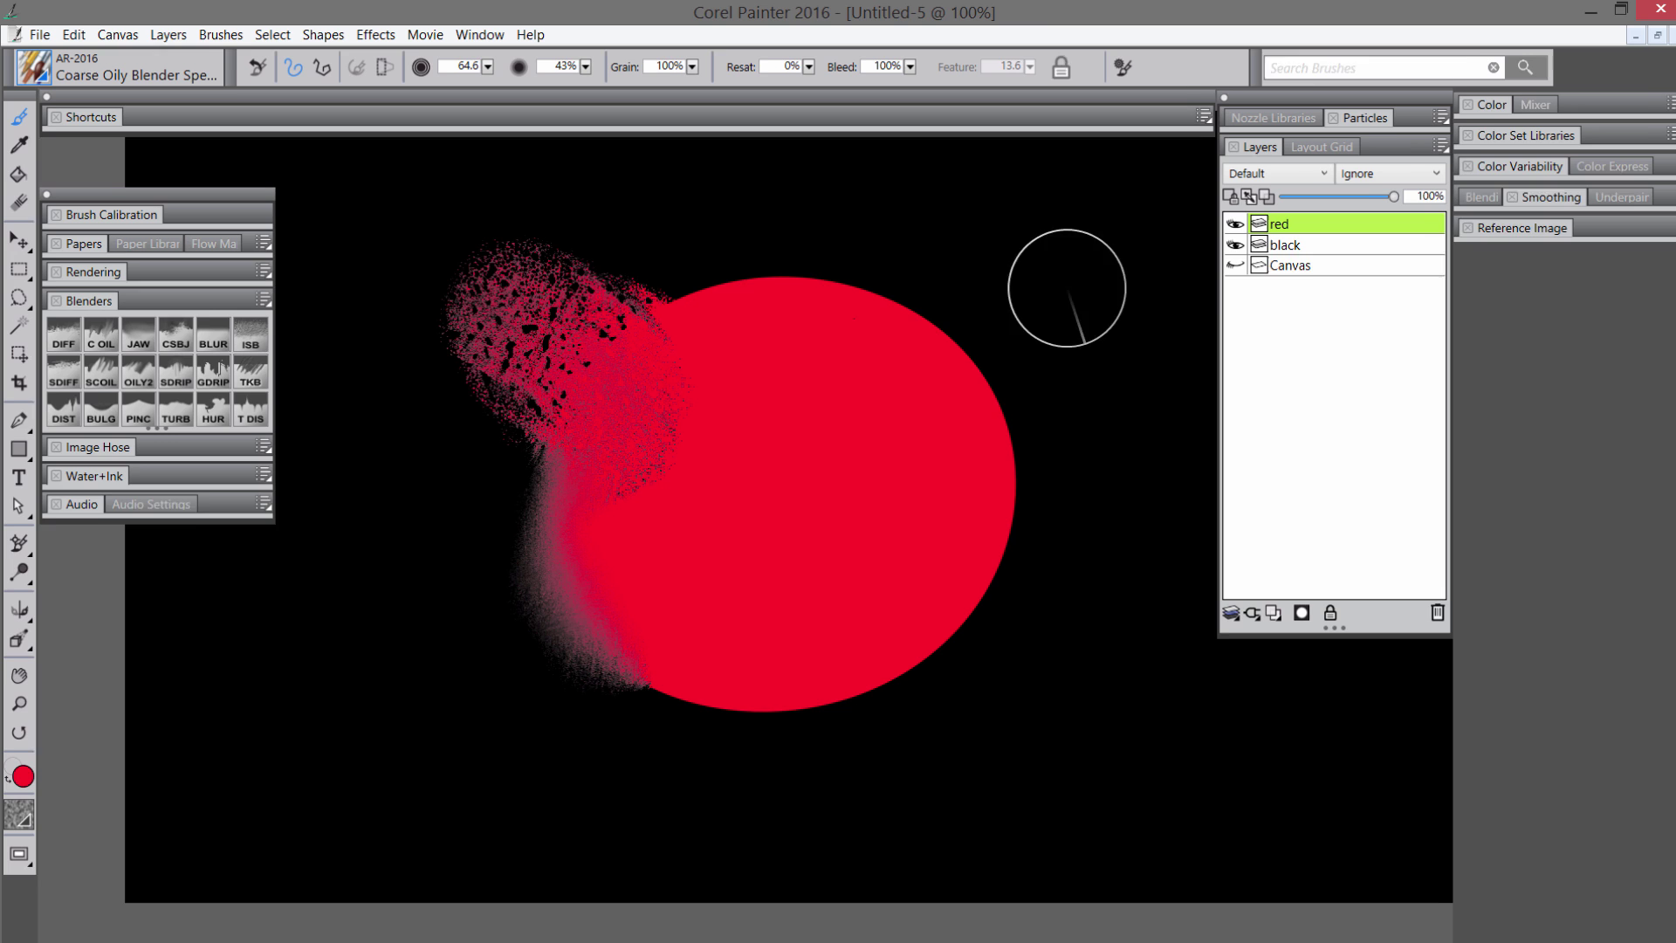
Step: Show the brush's Blending settings
click(1479, 199)
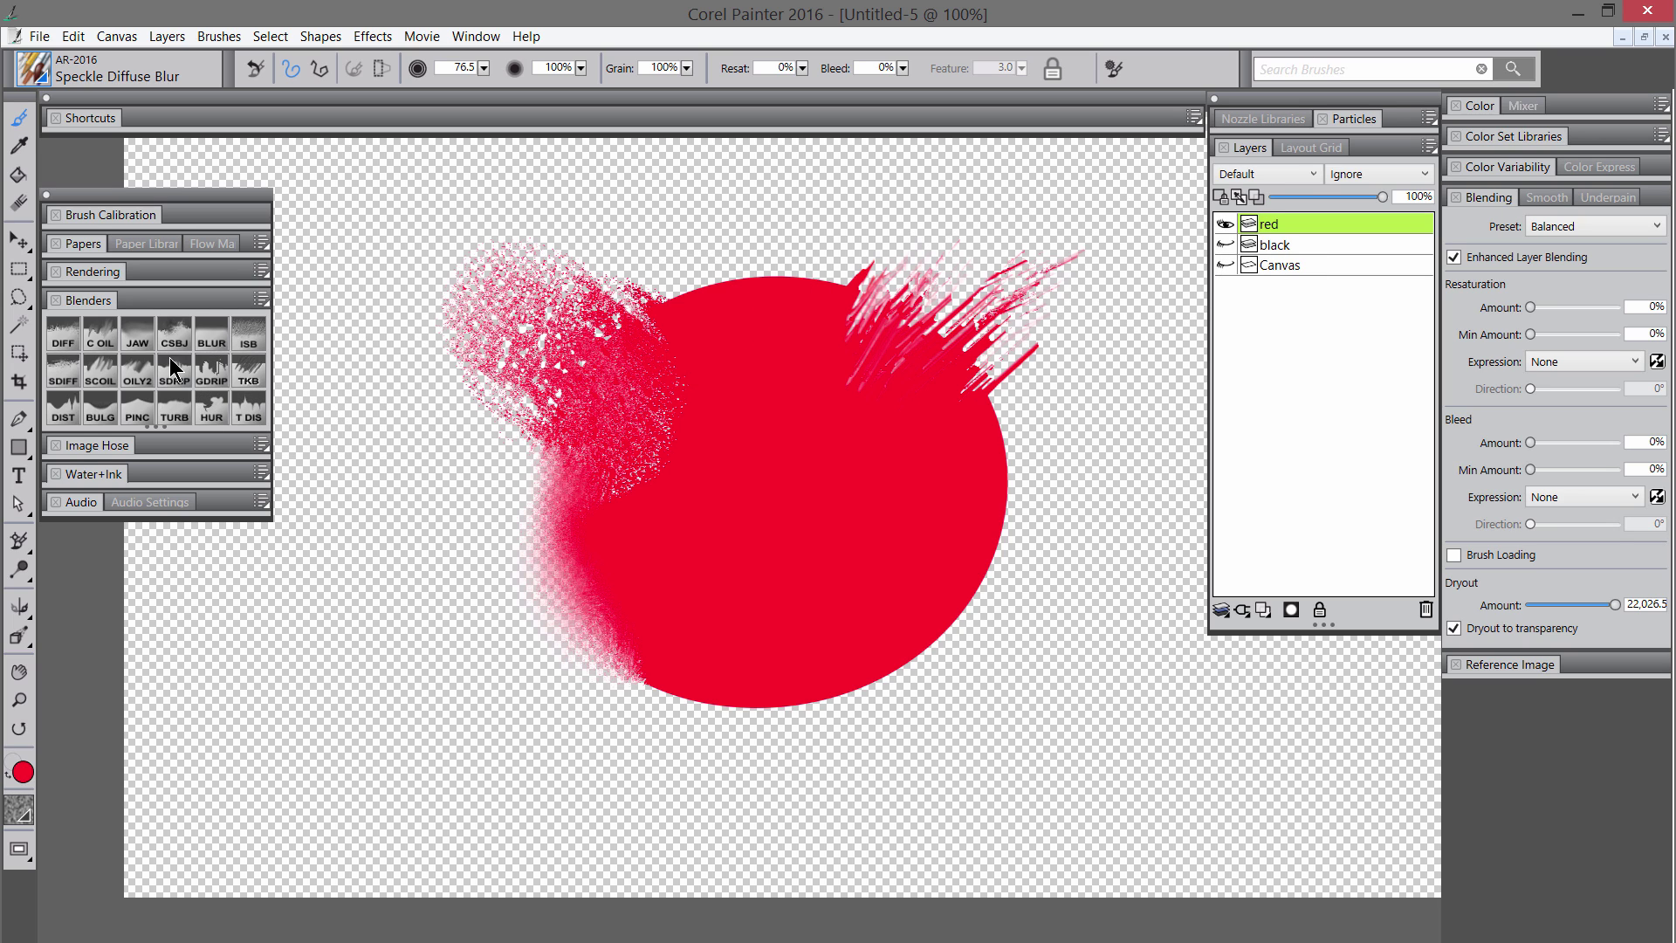
Step: Paint soft red smears along the circle's lower-right edge with Just Add Water 2
click(141, 339)
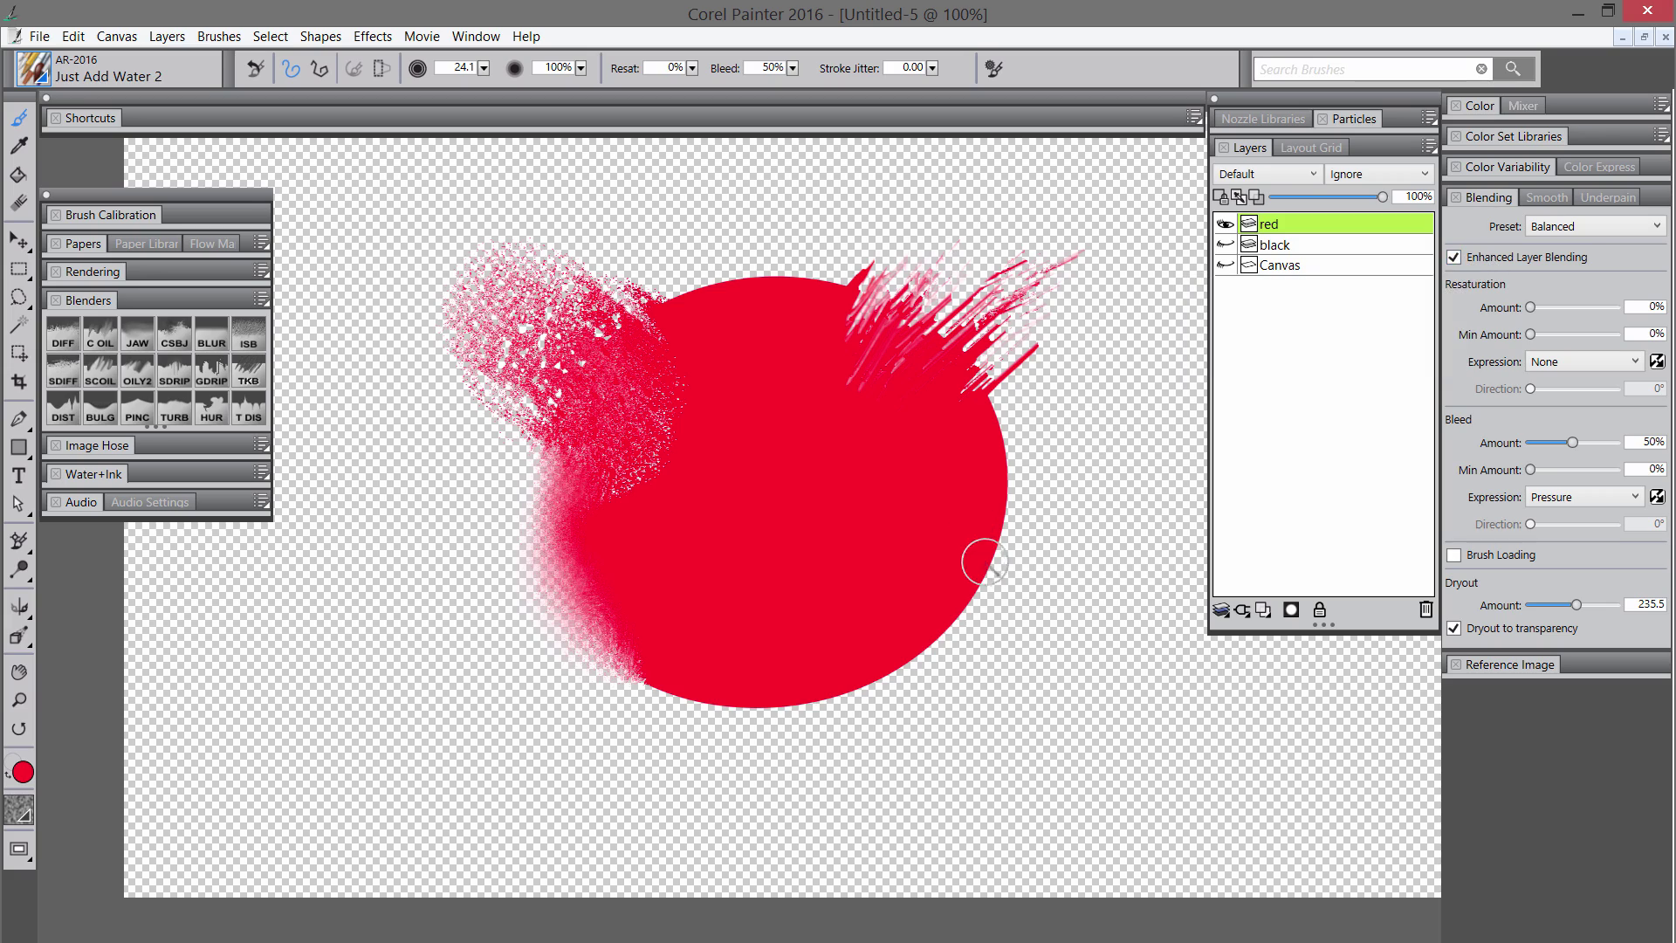
drag(981, 561, 997, 533)
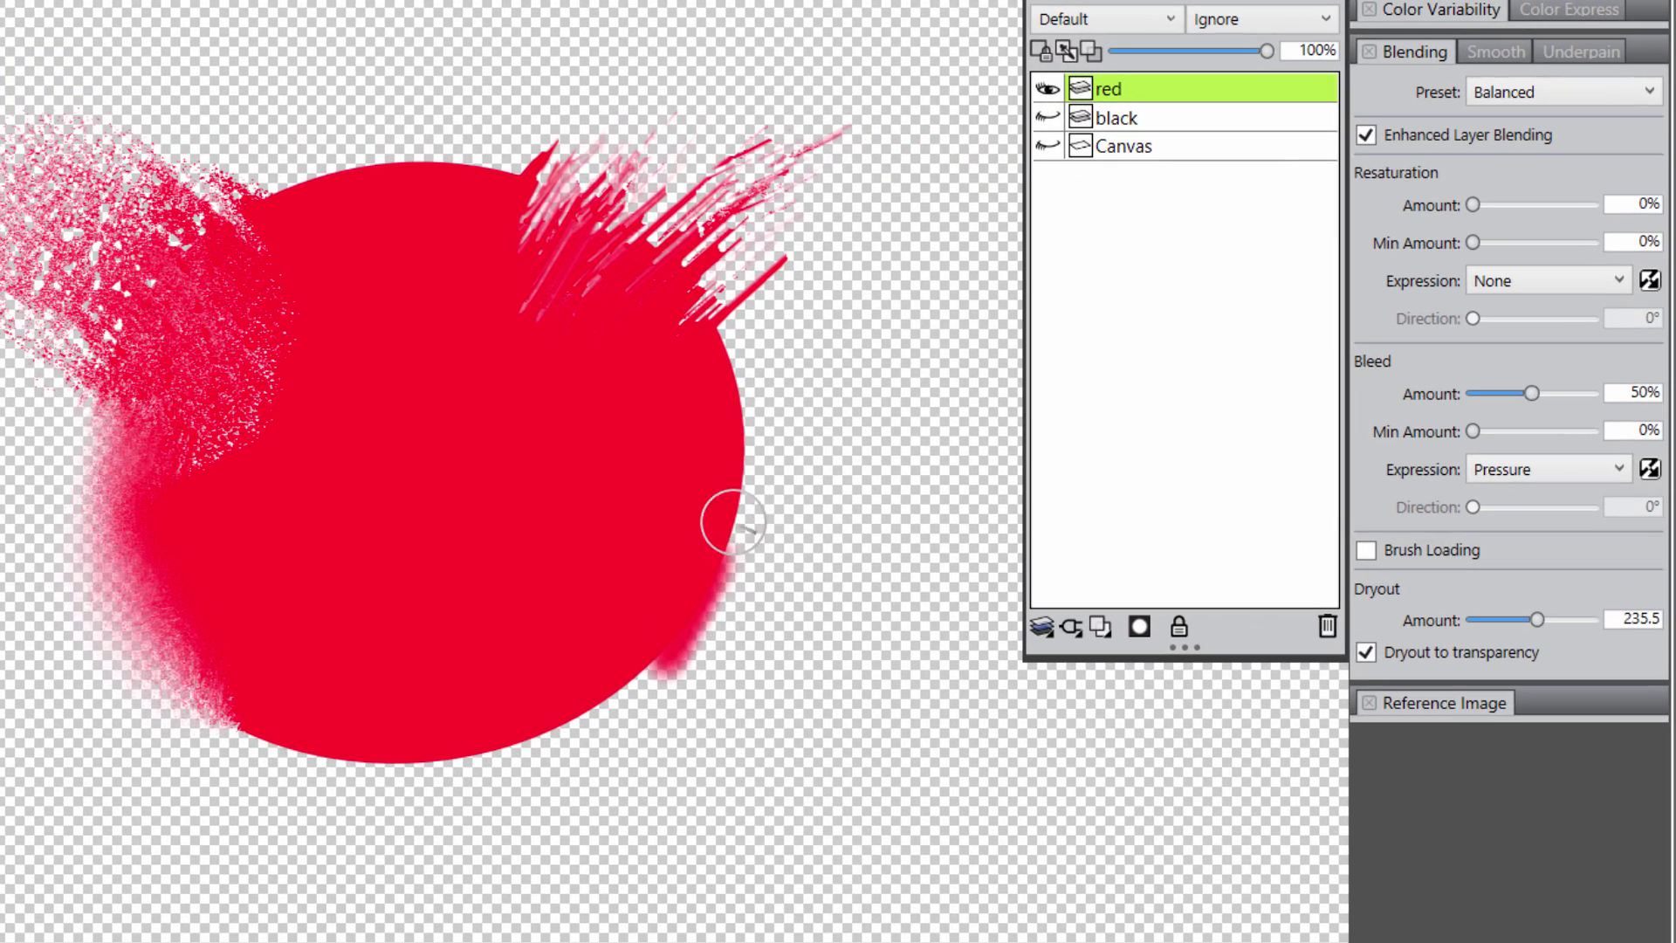
mouse_move(732, 522)
mouse_down()
mouse_move(692, 659)
mouse_move(561, 711)
mouse_move(603, 742)
mouse_move(699, 709)
mouse_move(722, 636)
mouse_move(804, 617)
mouse_move(759, 498)
mouse_move(768, 411)
mouse_up()
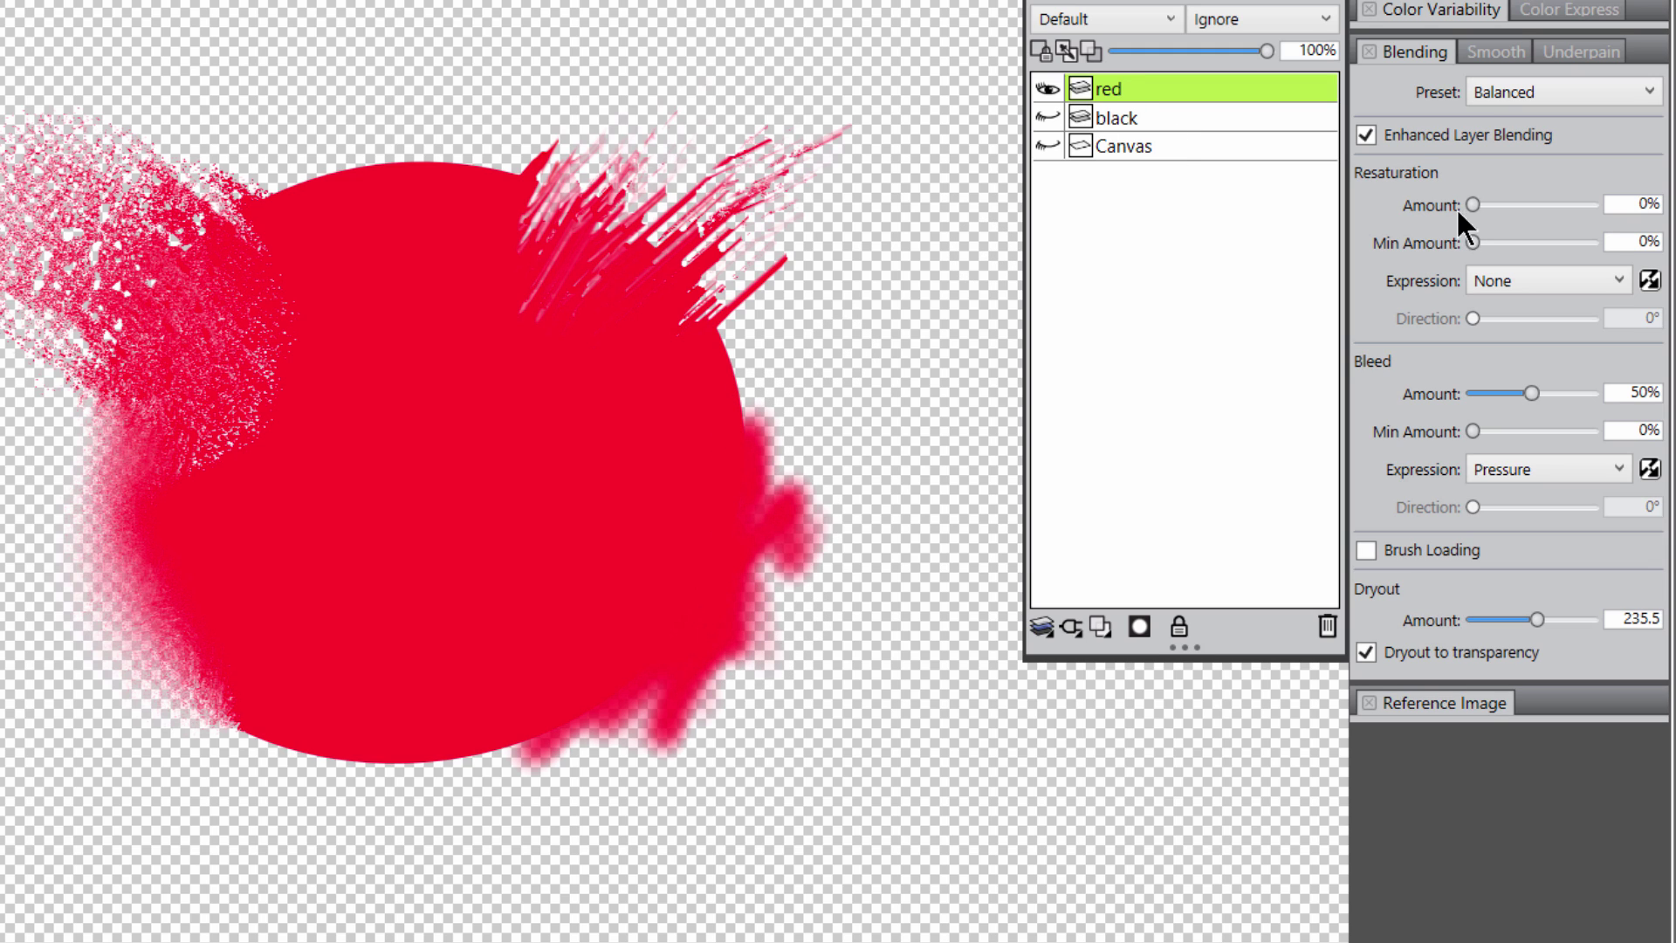
Step: Turn off Enhanced Layer Blending and paint fading pink streaks below the circle
click(1364, 133)
mouse_move(325, 752)
mouse_down()
mouse_move(293, 856)
mouse_move(353, 903)
mouse_up()
drag(376, 729, 406, 912)
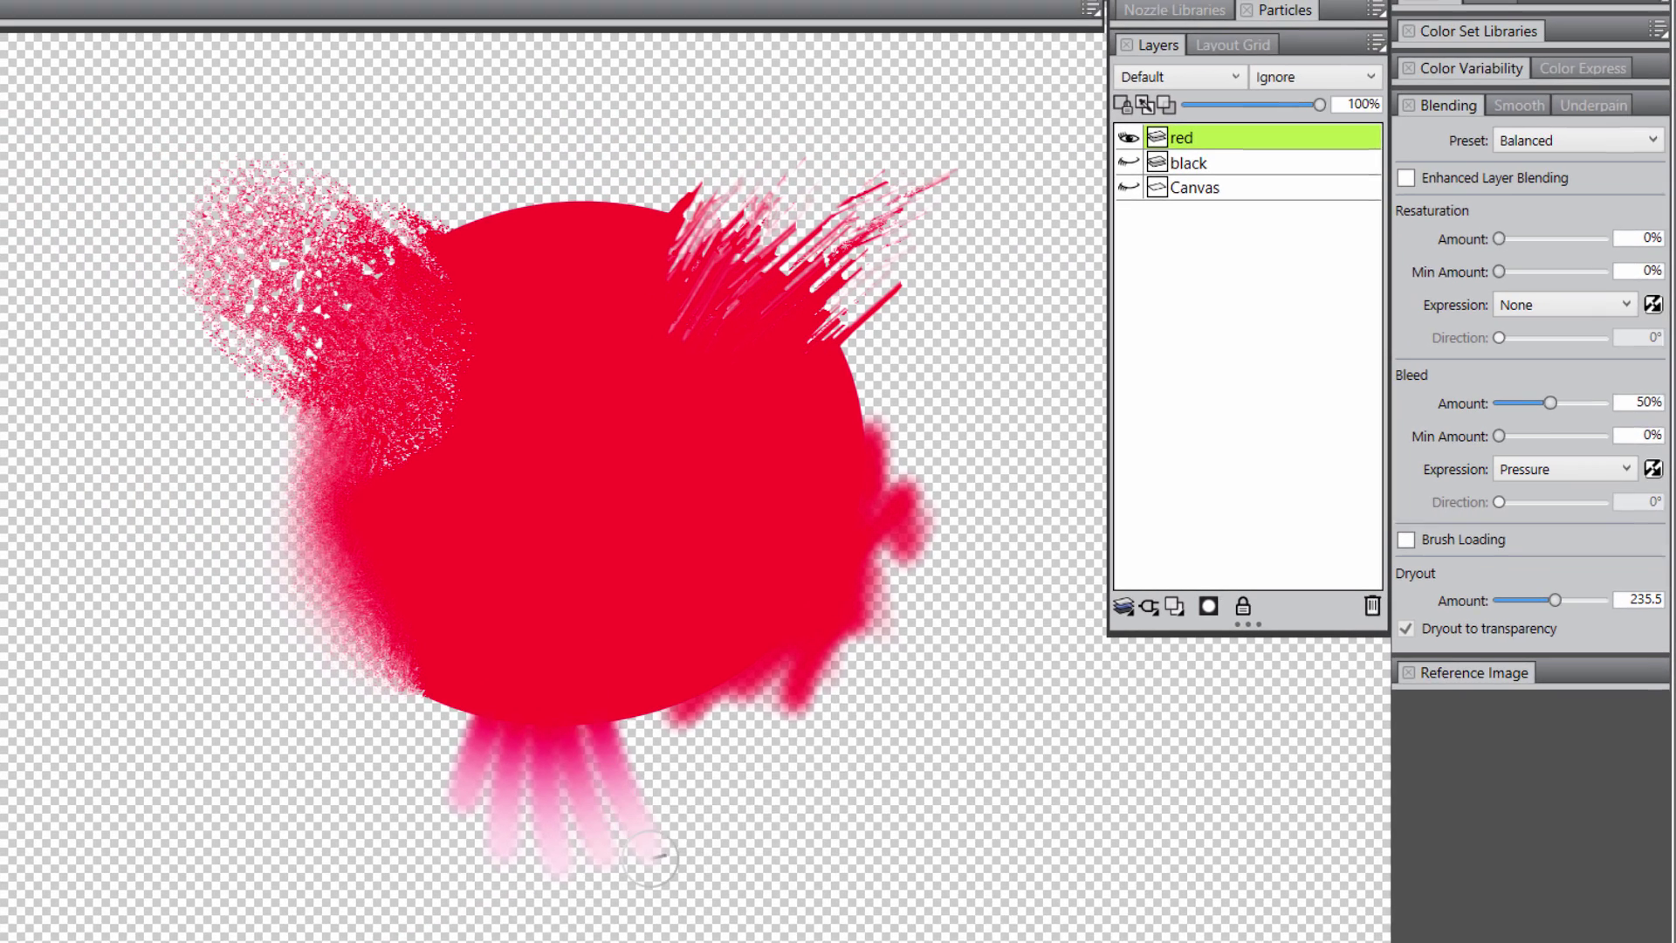
drag(583, 698, 611, 873)
drag(583, 732, 602, 877)
drag(561, 700, 498, 847)
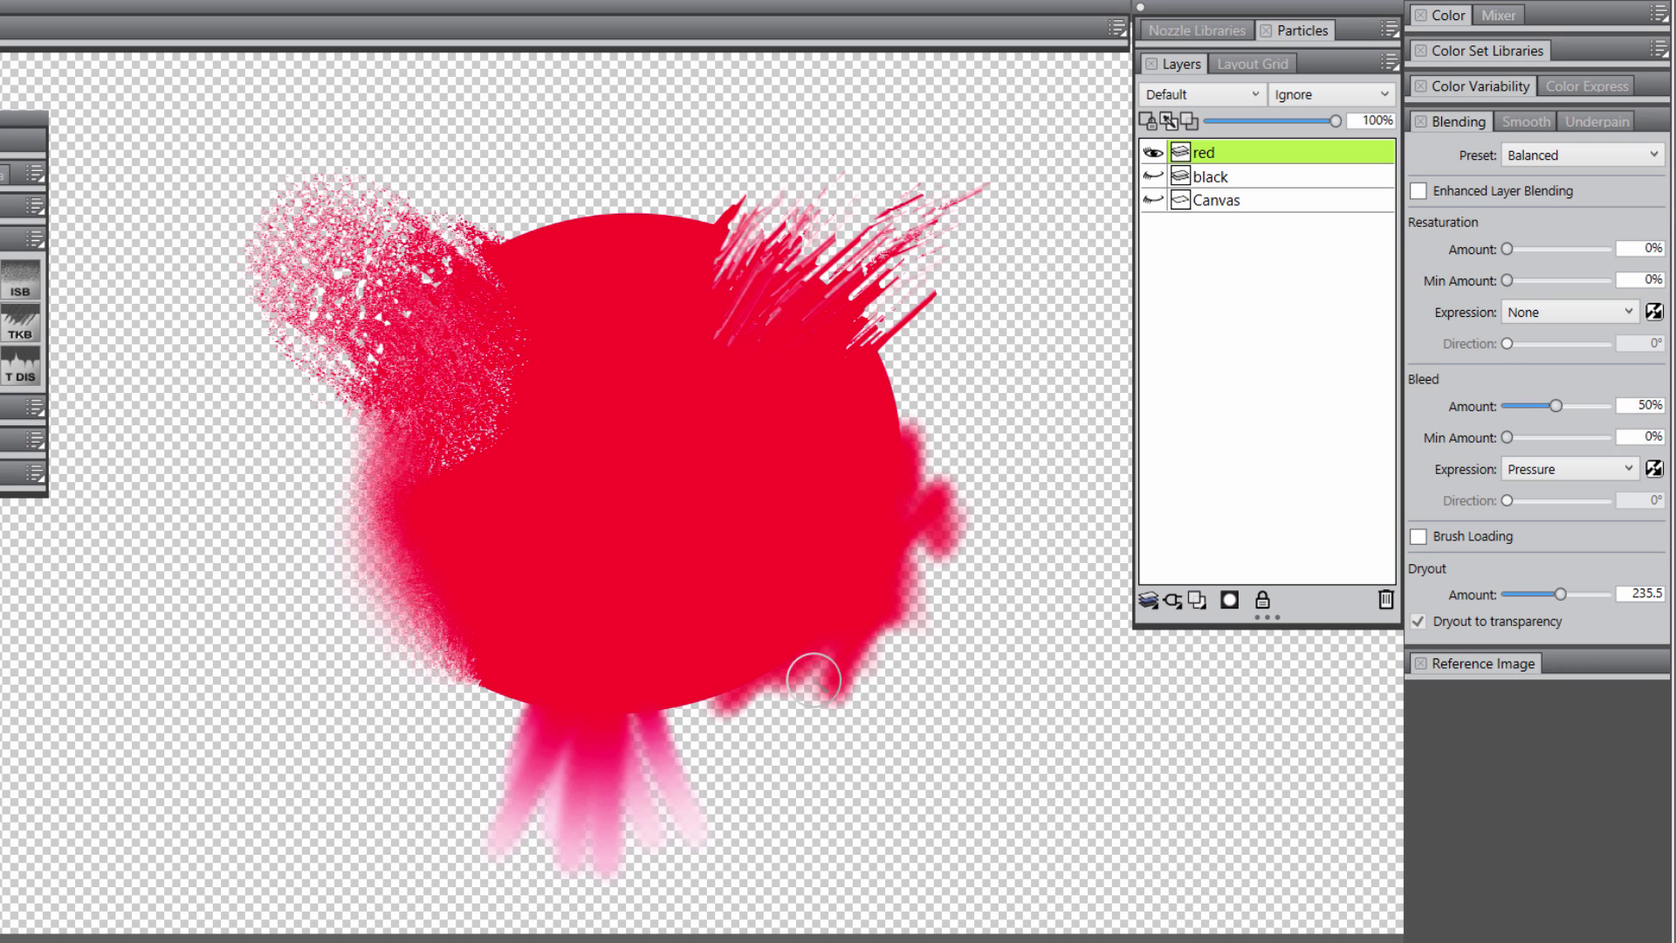
Step: Show the black layer again and add pink and red streaks off the circle's lower edge
click(1154, 176)
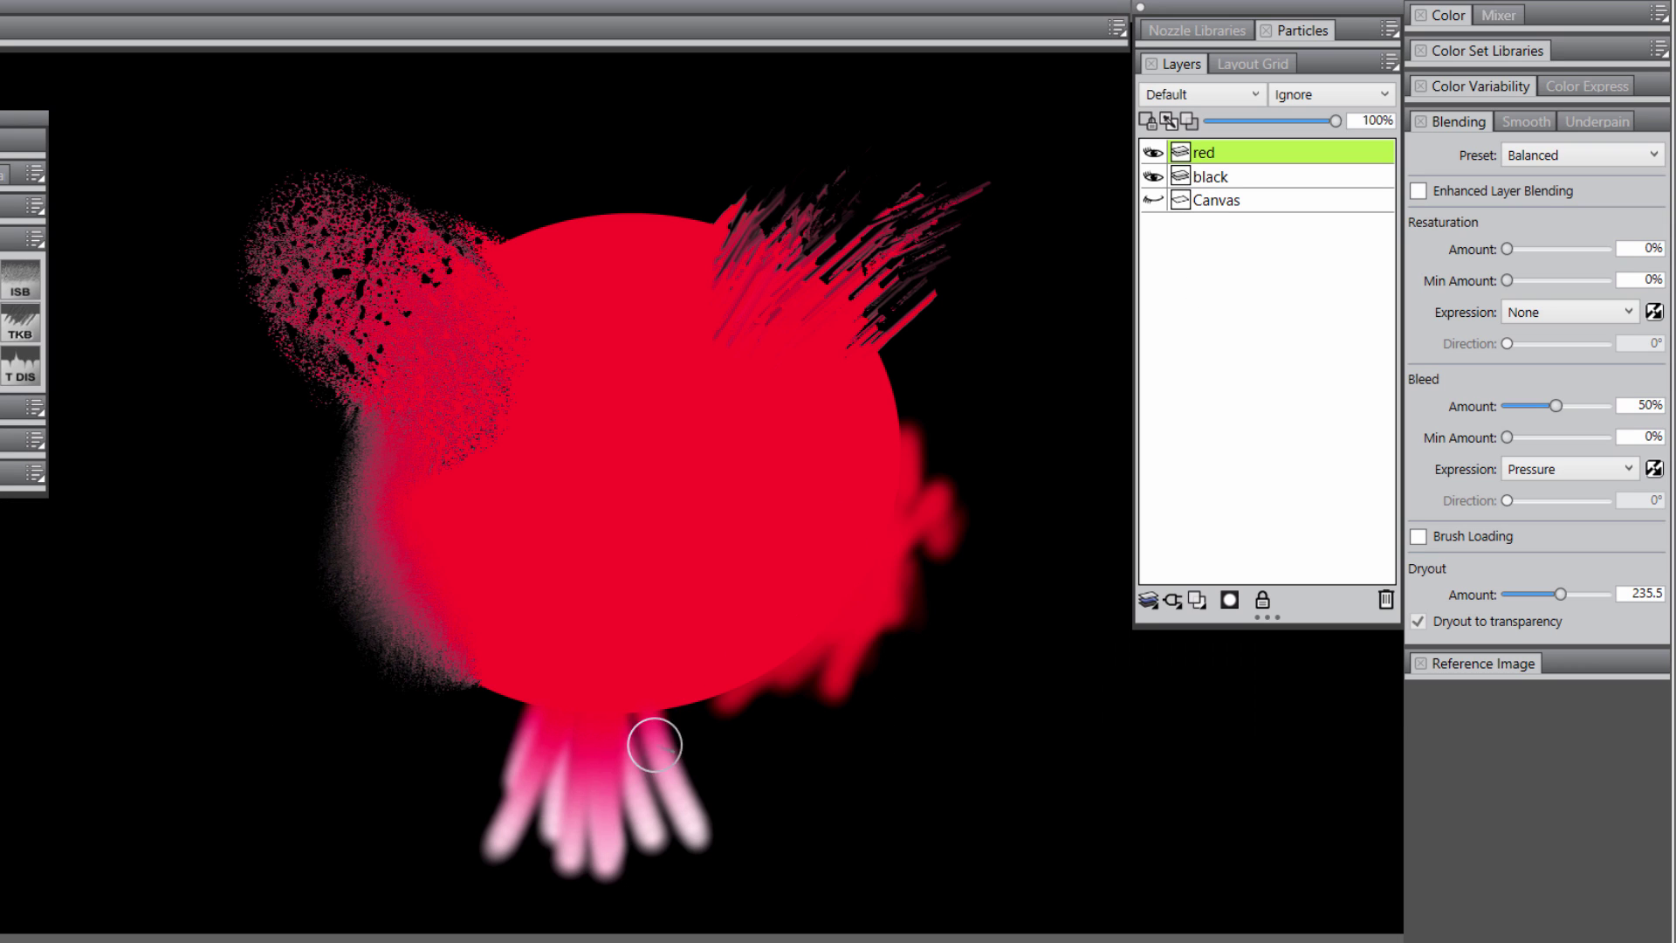
mouse_move(690, 690)
mouse_down()
mouse_move(736, 818)
mouse_move(775, 793)
mouse_up()
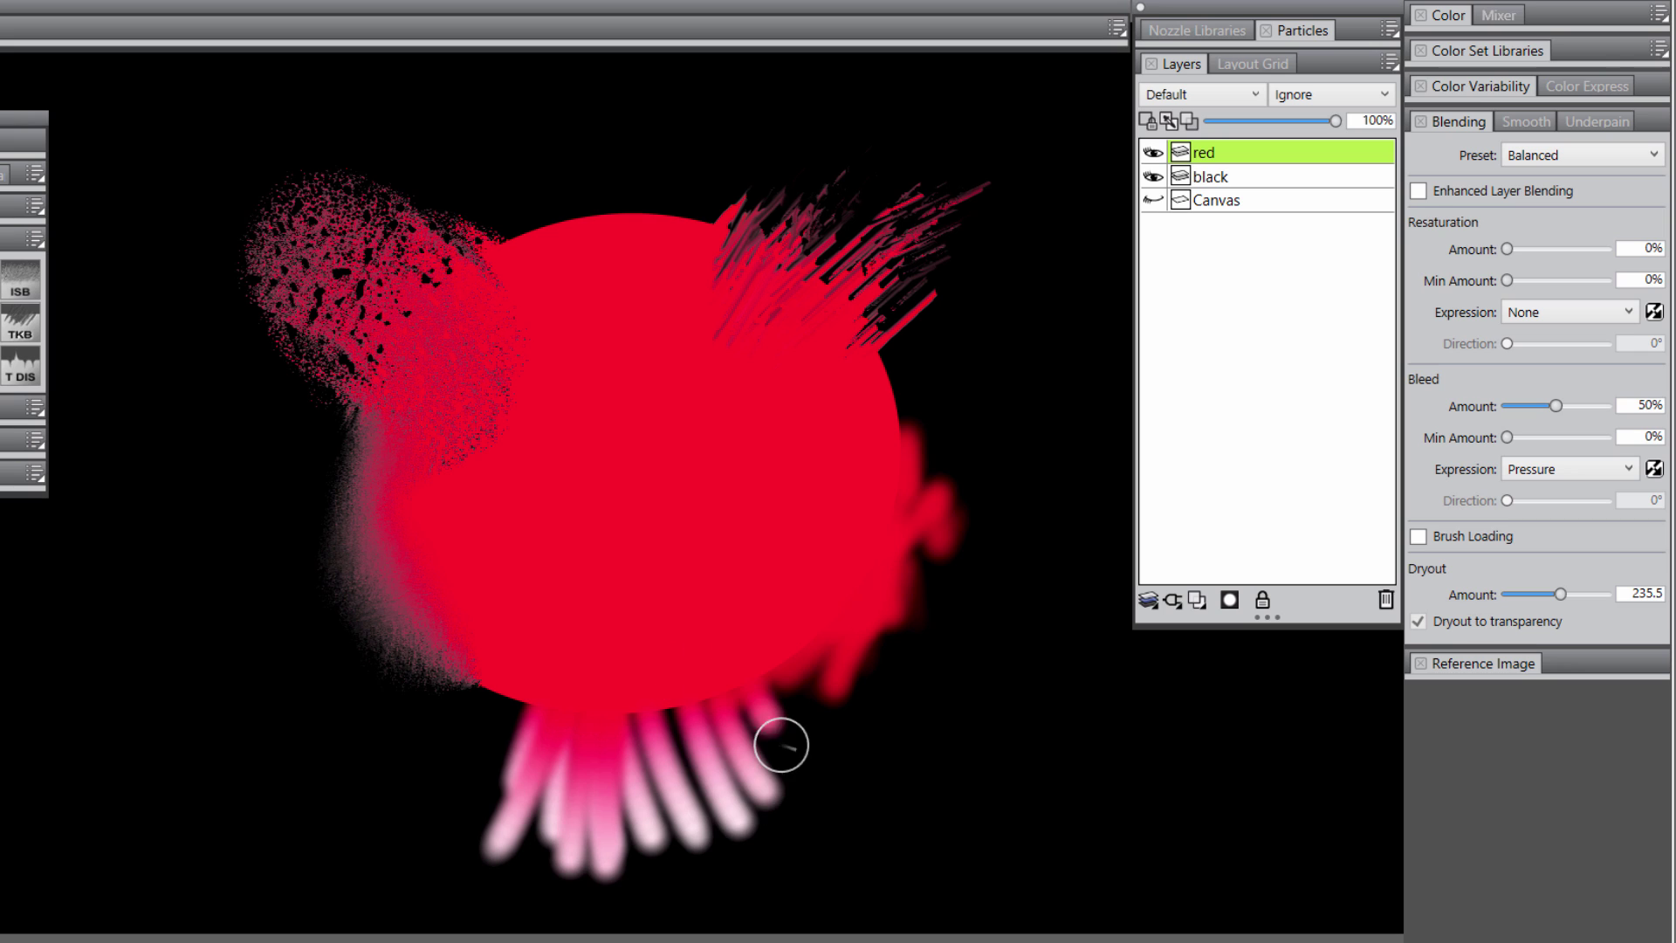
drag(757, 692, 810, 779)
drag(494, 710, 367, 826)
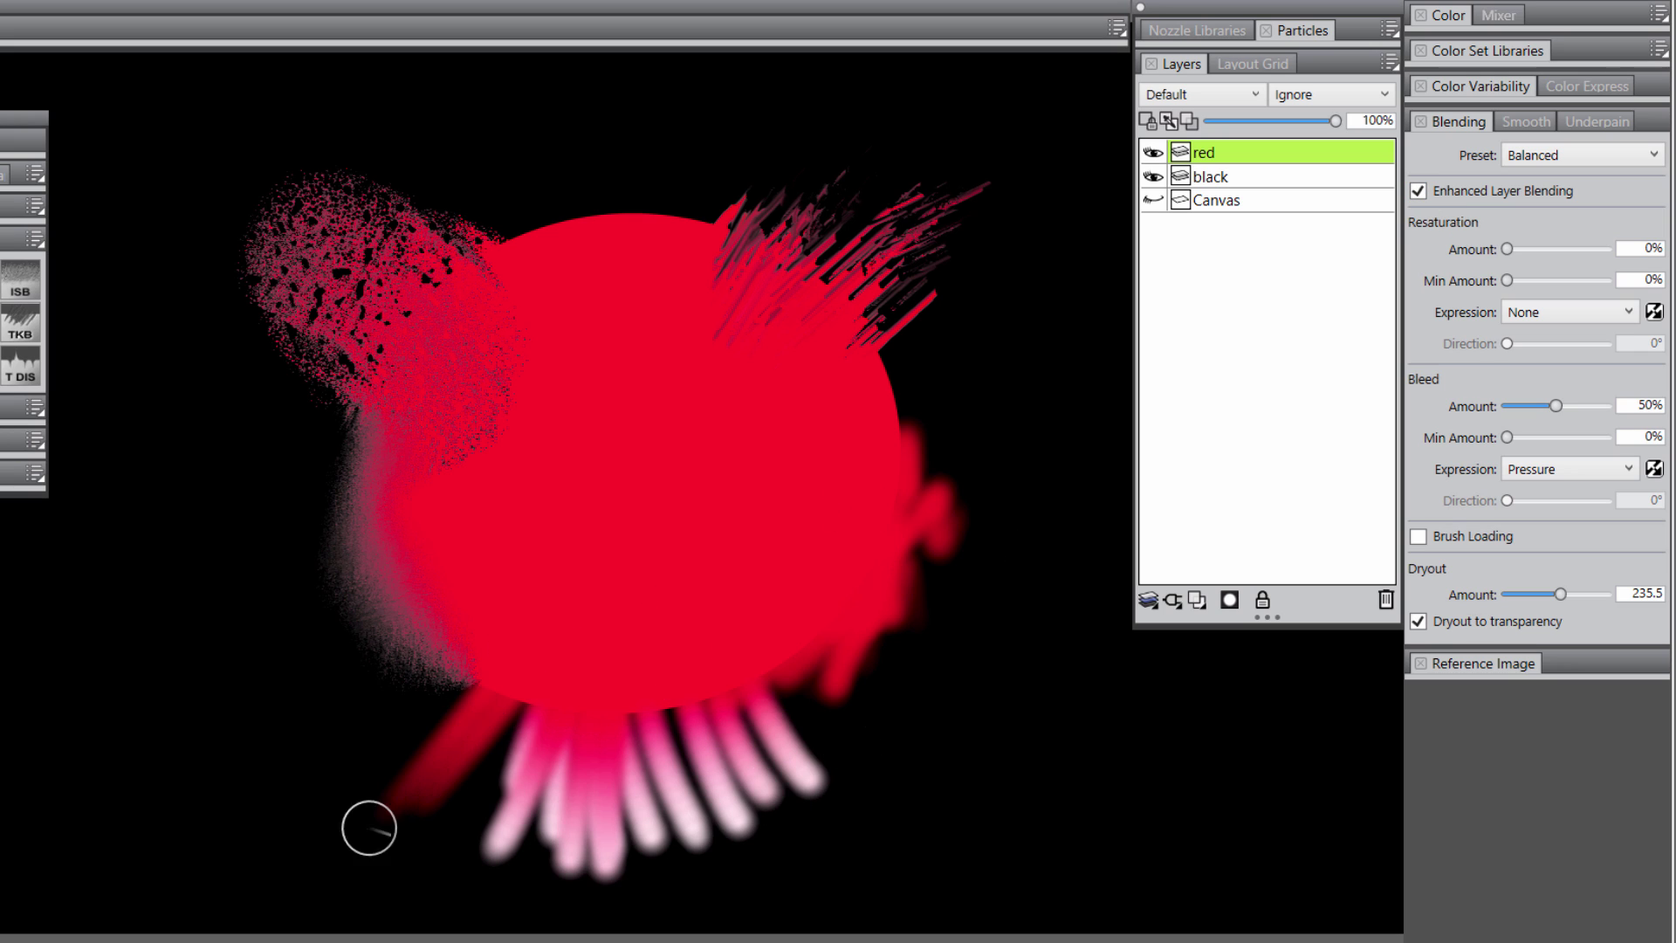
mouse_move(521, 642)
mouse_down()
mouse_move(339, 768)
mouse_move(262, 751)
mouse_up()
drag(443, 599, 299, 699)
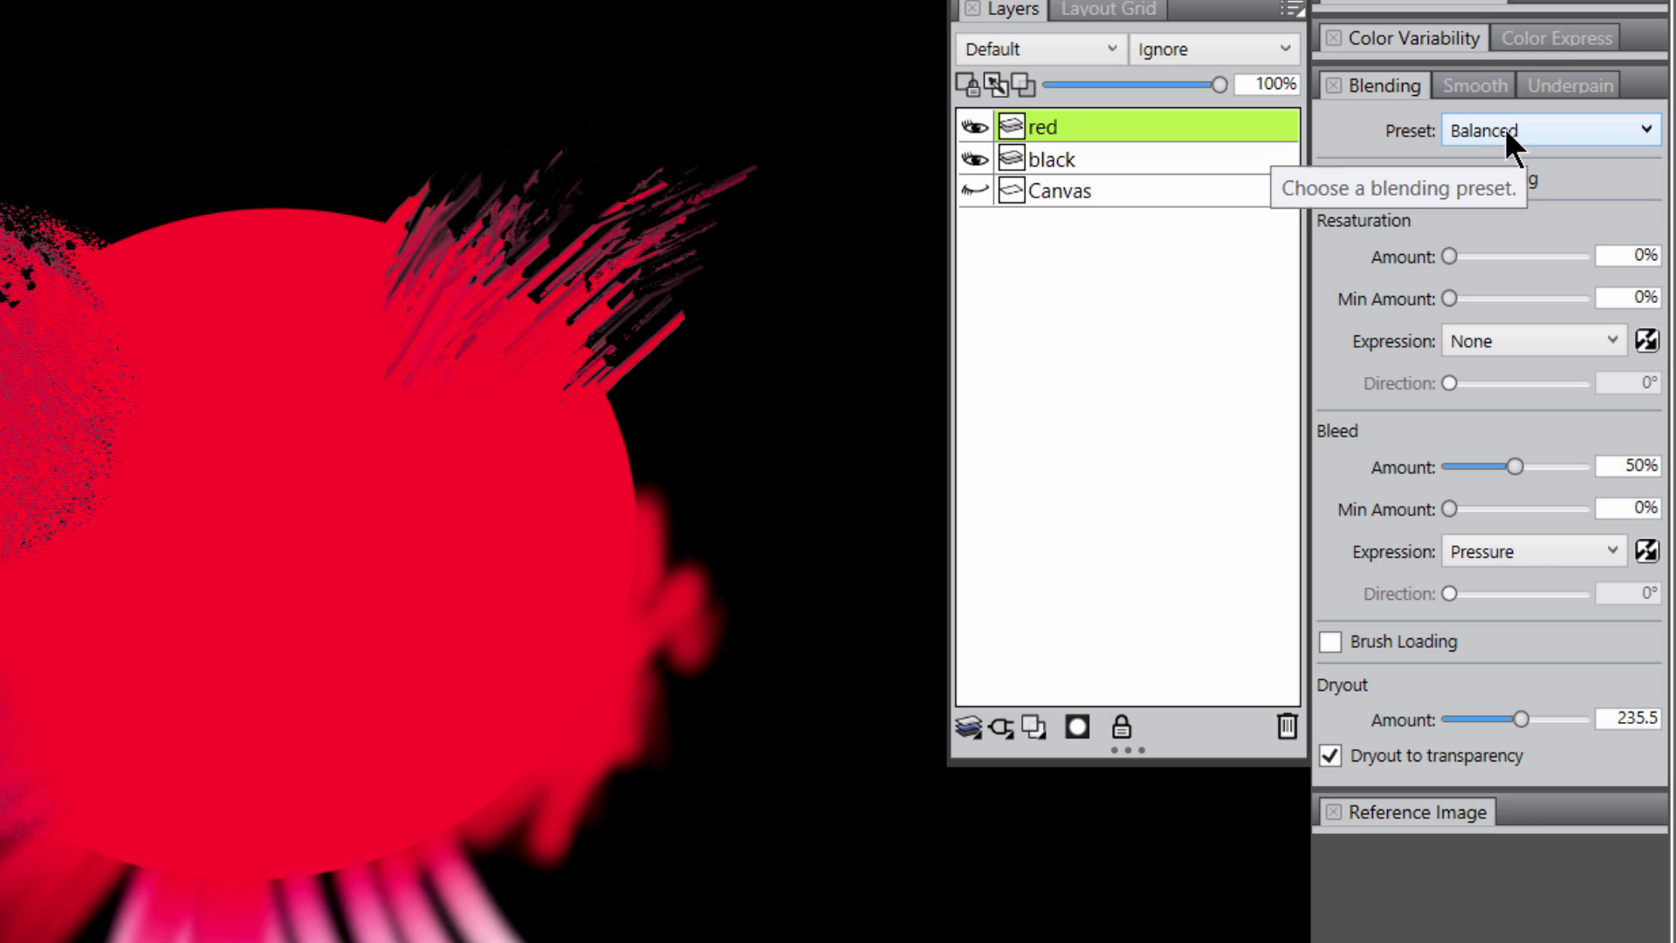
Step: Keep the Balanced blending preset and paint fading dry-out strokes running right from the circle
click(1553, 157)
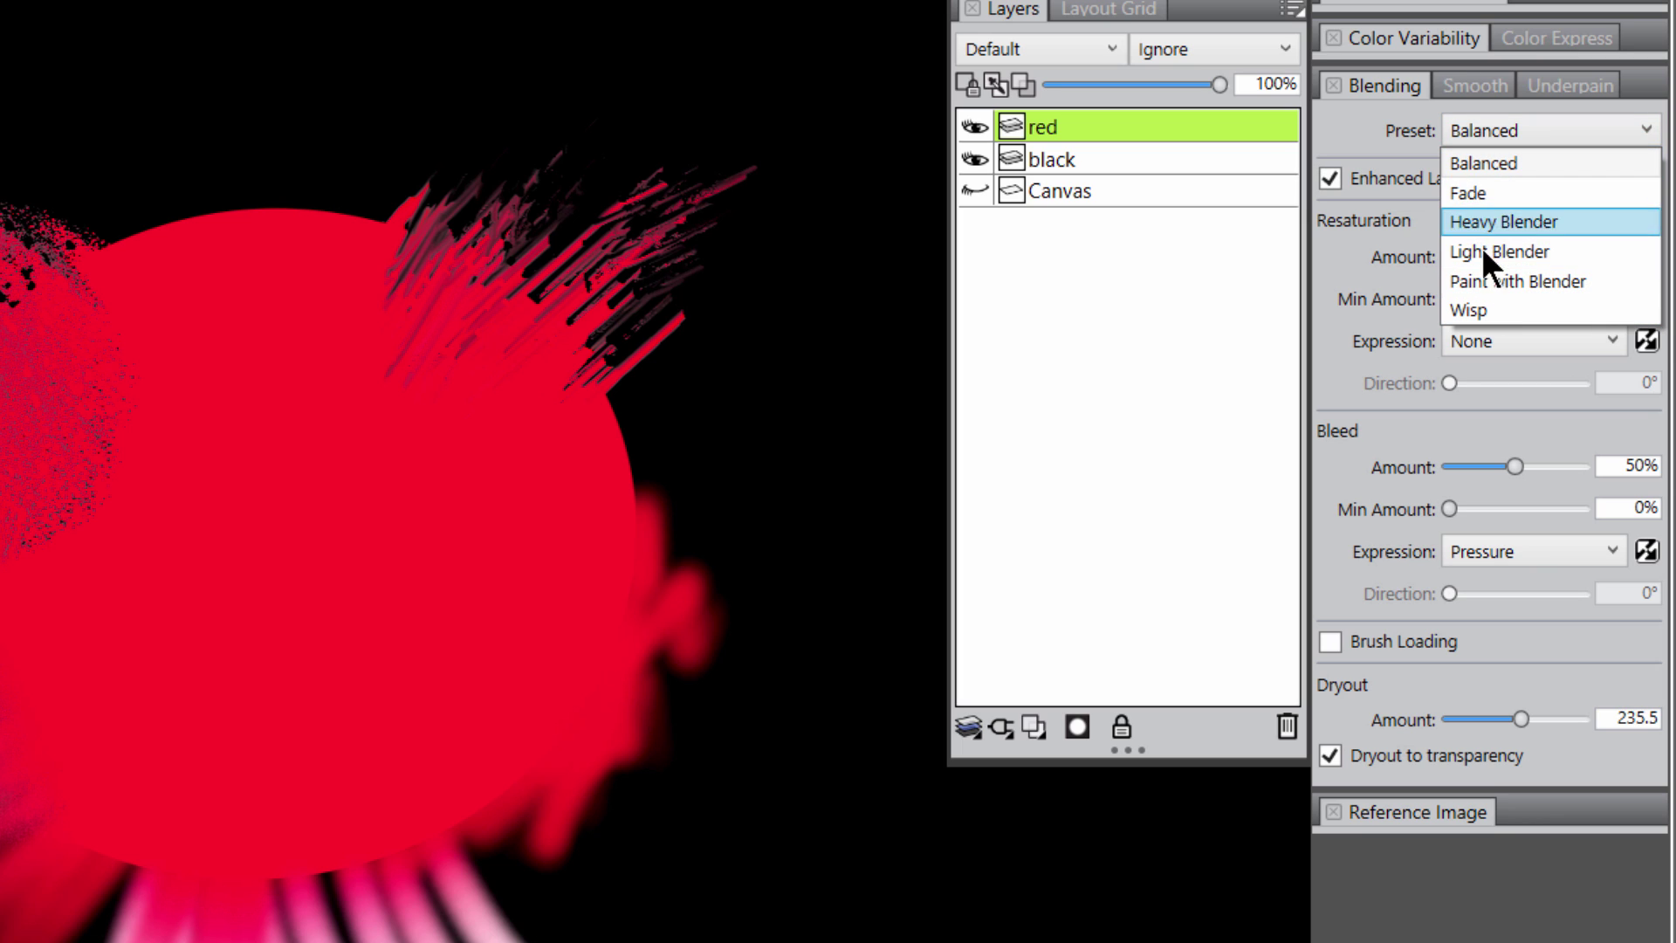
click(1500, 163)
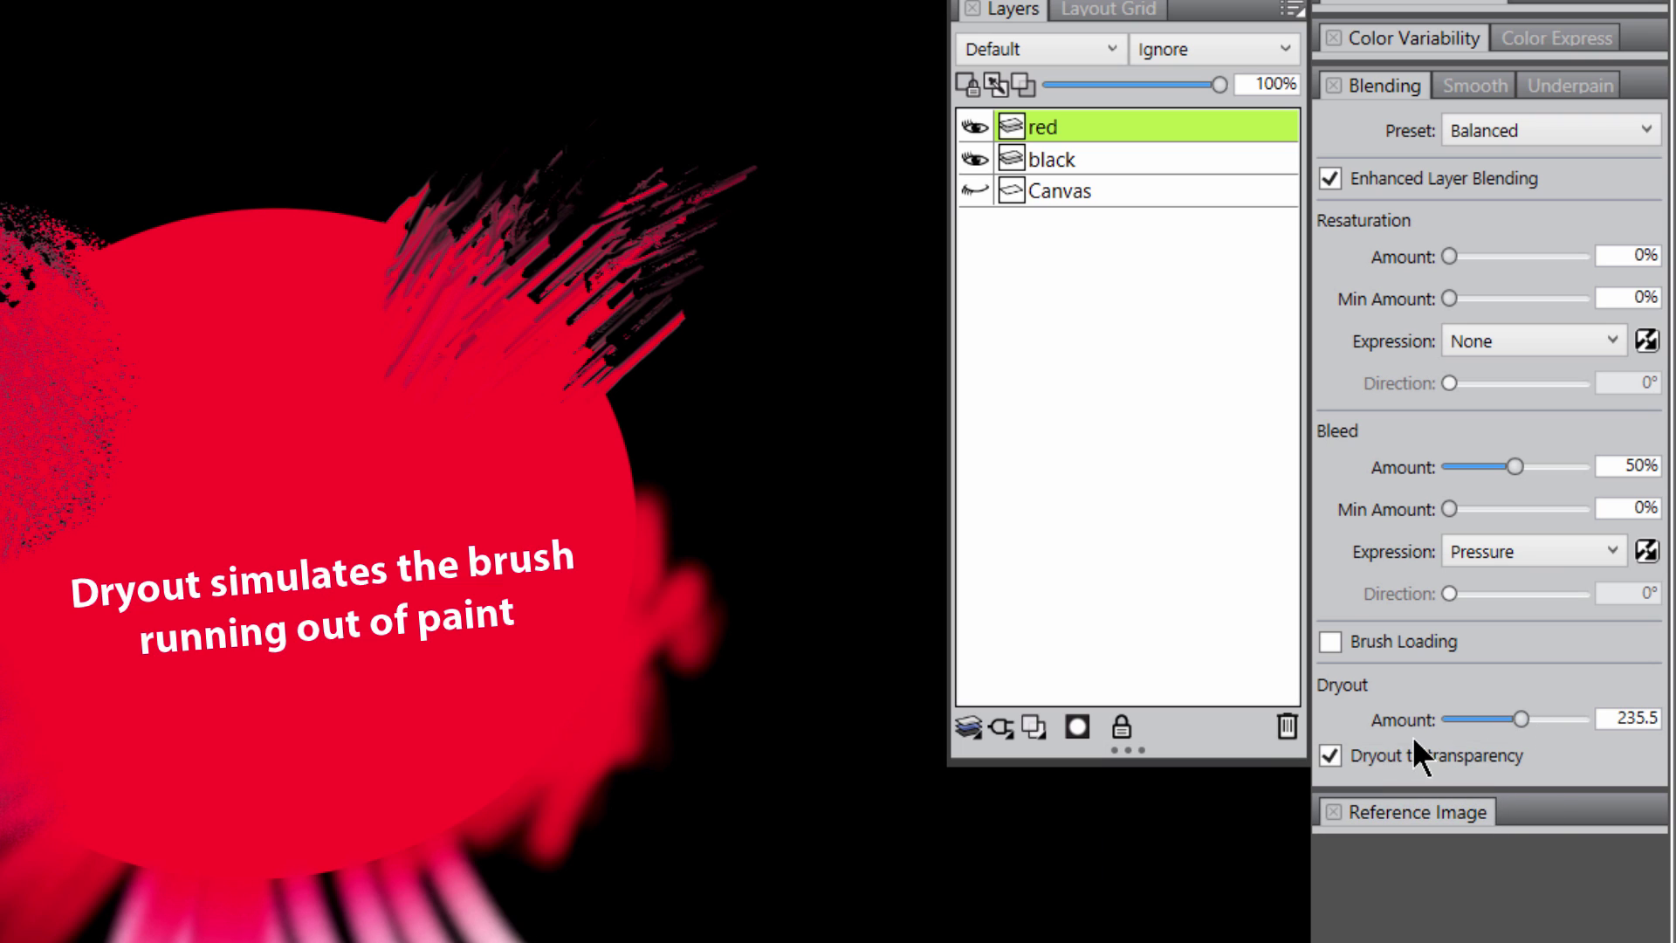
drag(599, 479, 841, 344)
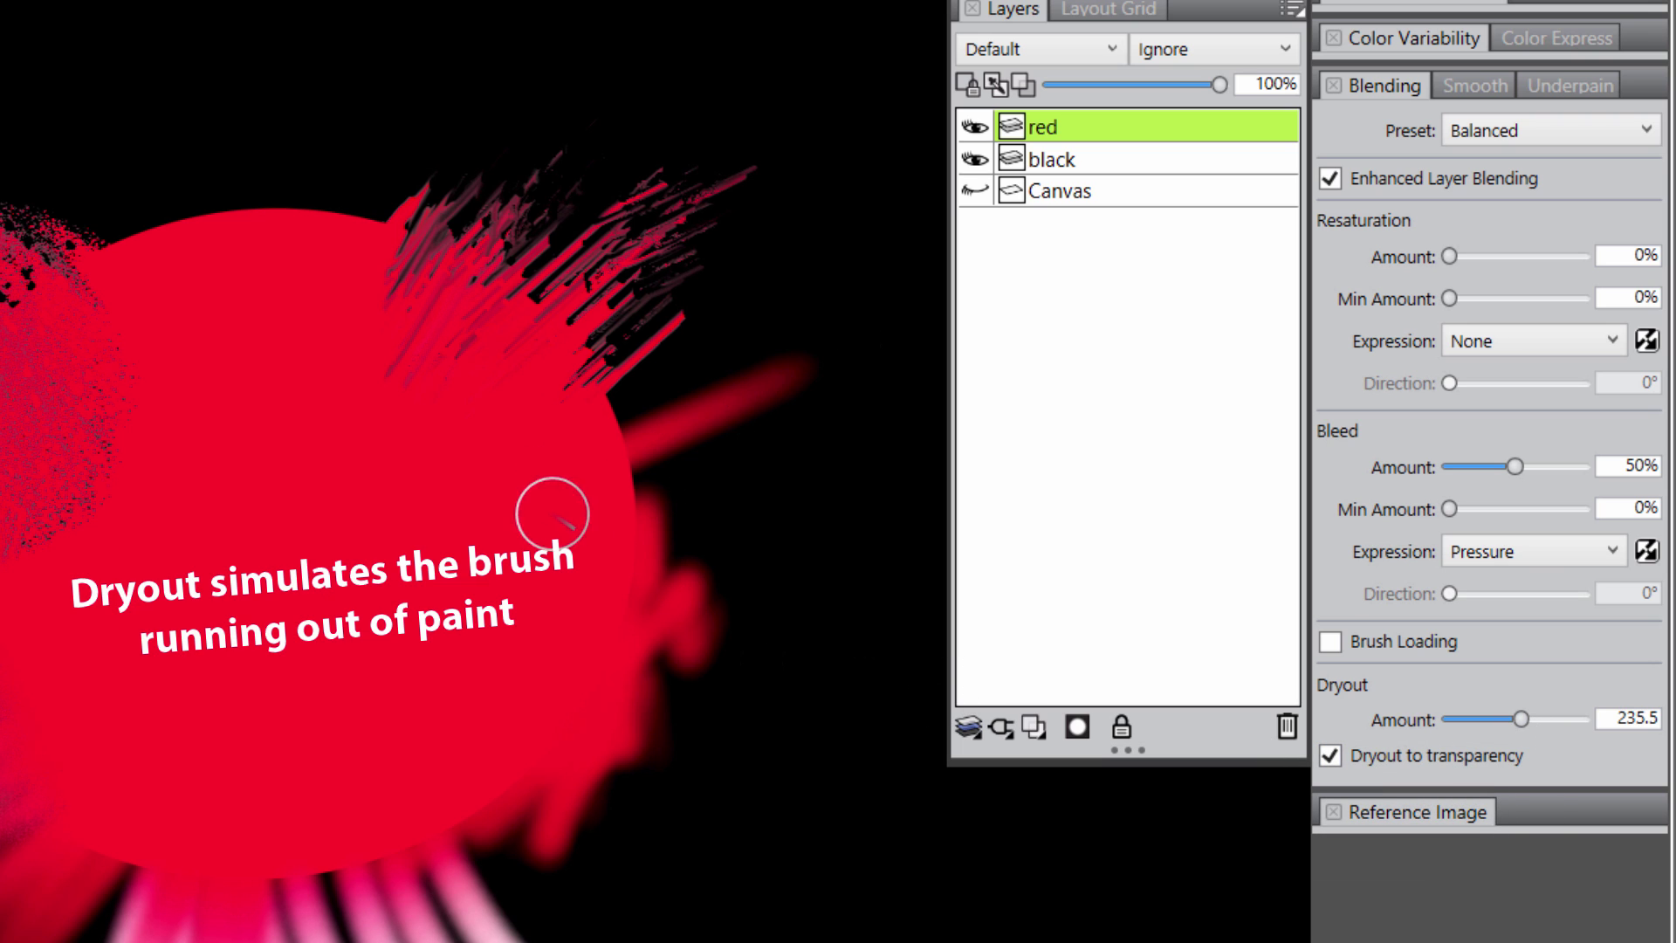
drag(553, 509, 868, 377)
drag(629, 434, 789, 300)
drag(638, 502, 829, 424)
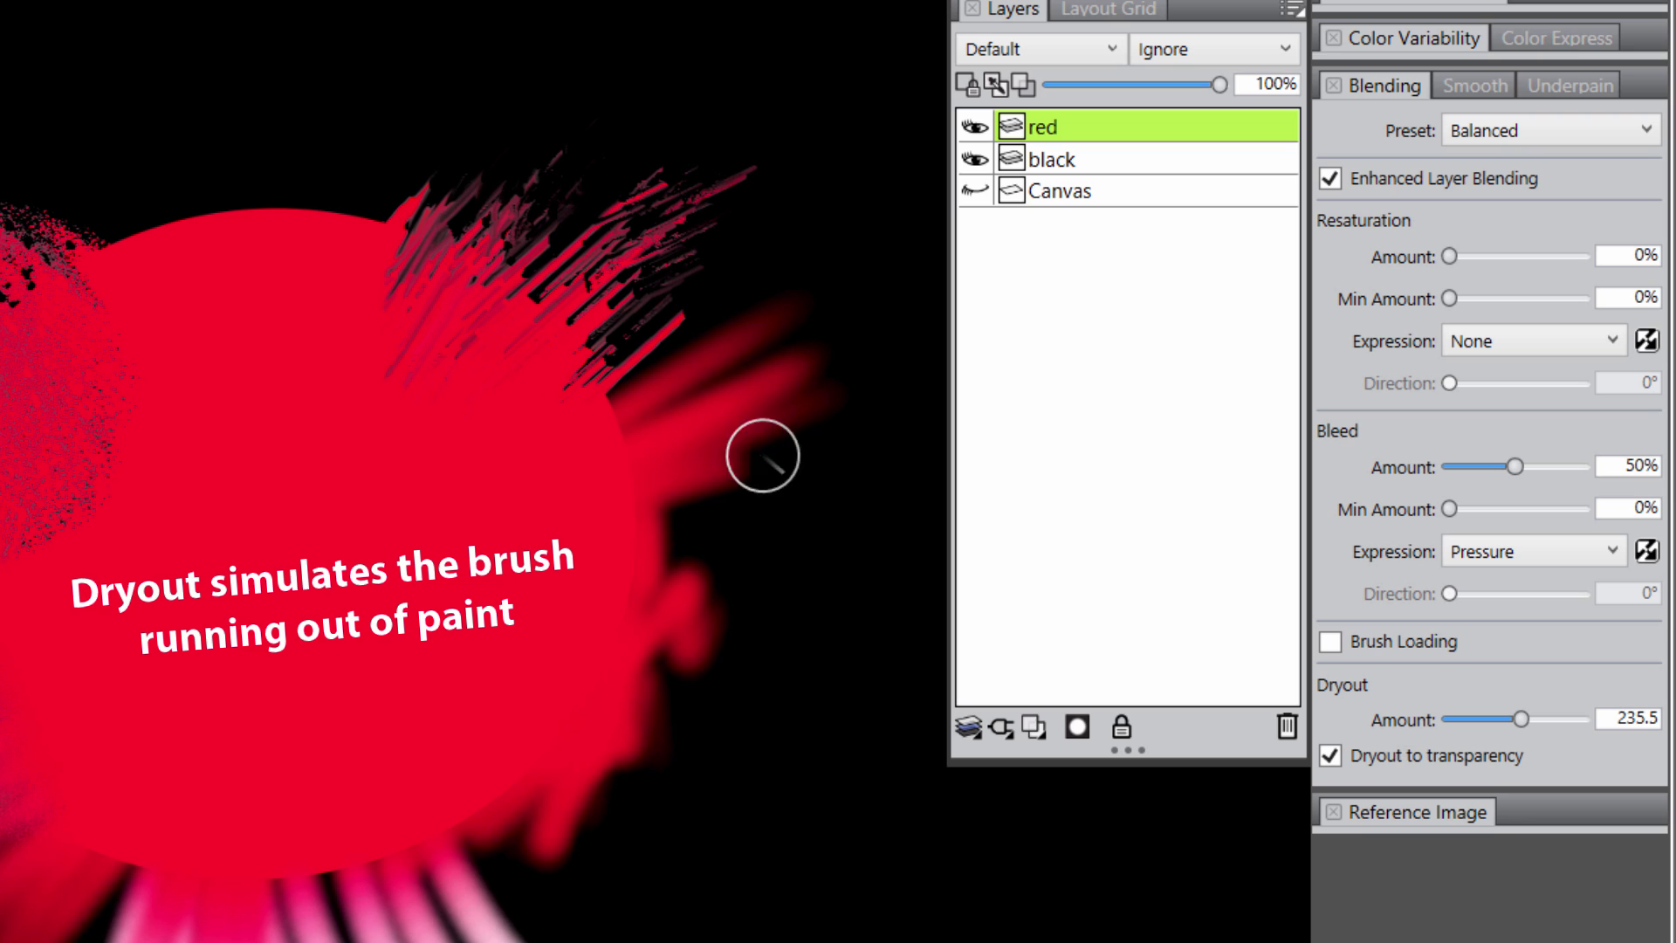
drag(534, 530, 890, 493)
drag(593, 524, 797, 524)
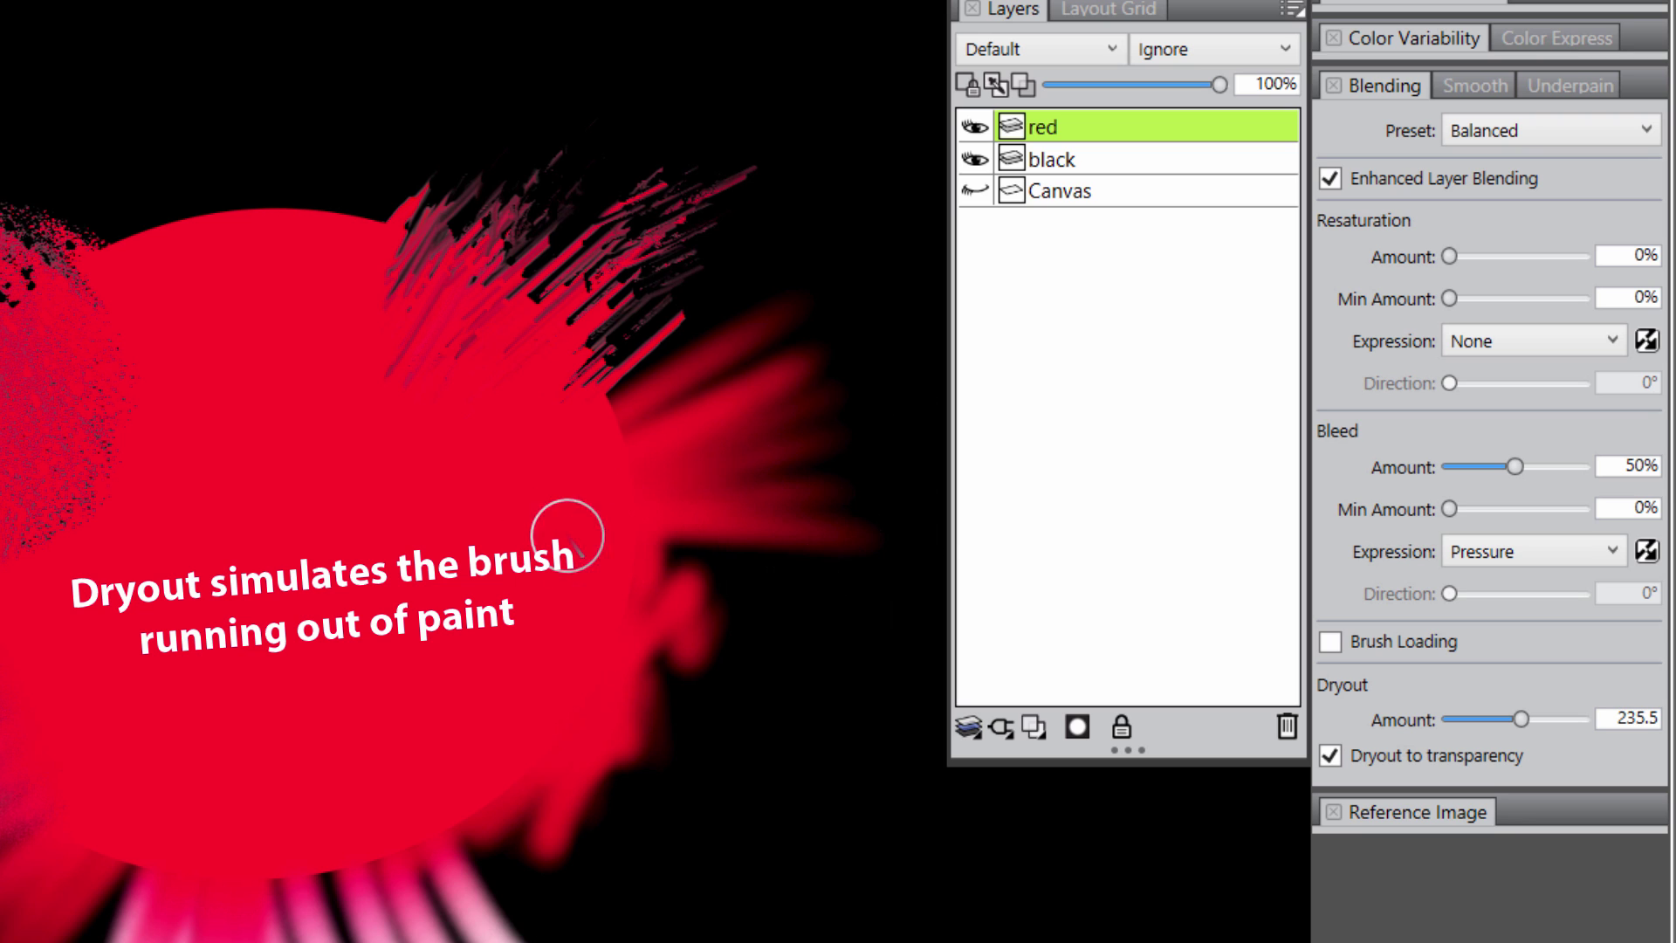
drag(568, 535, 896, 597)
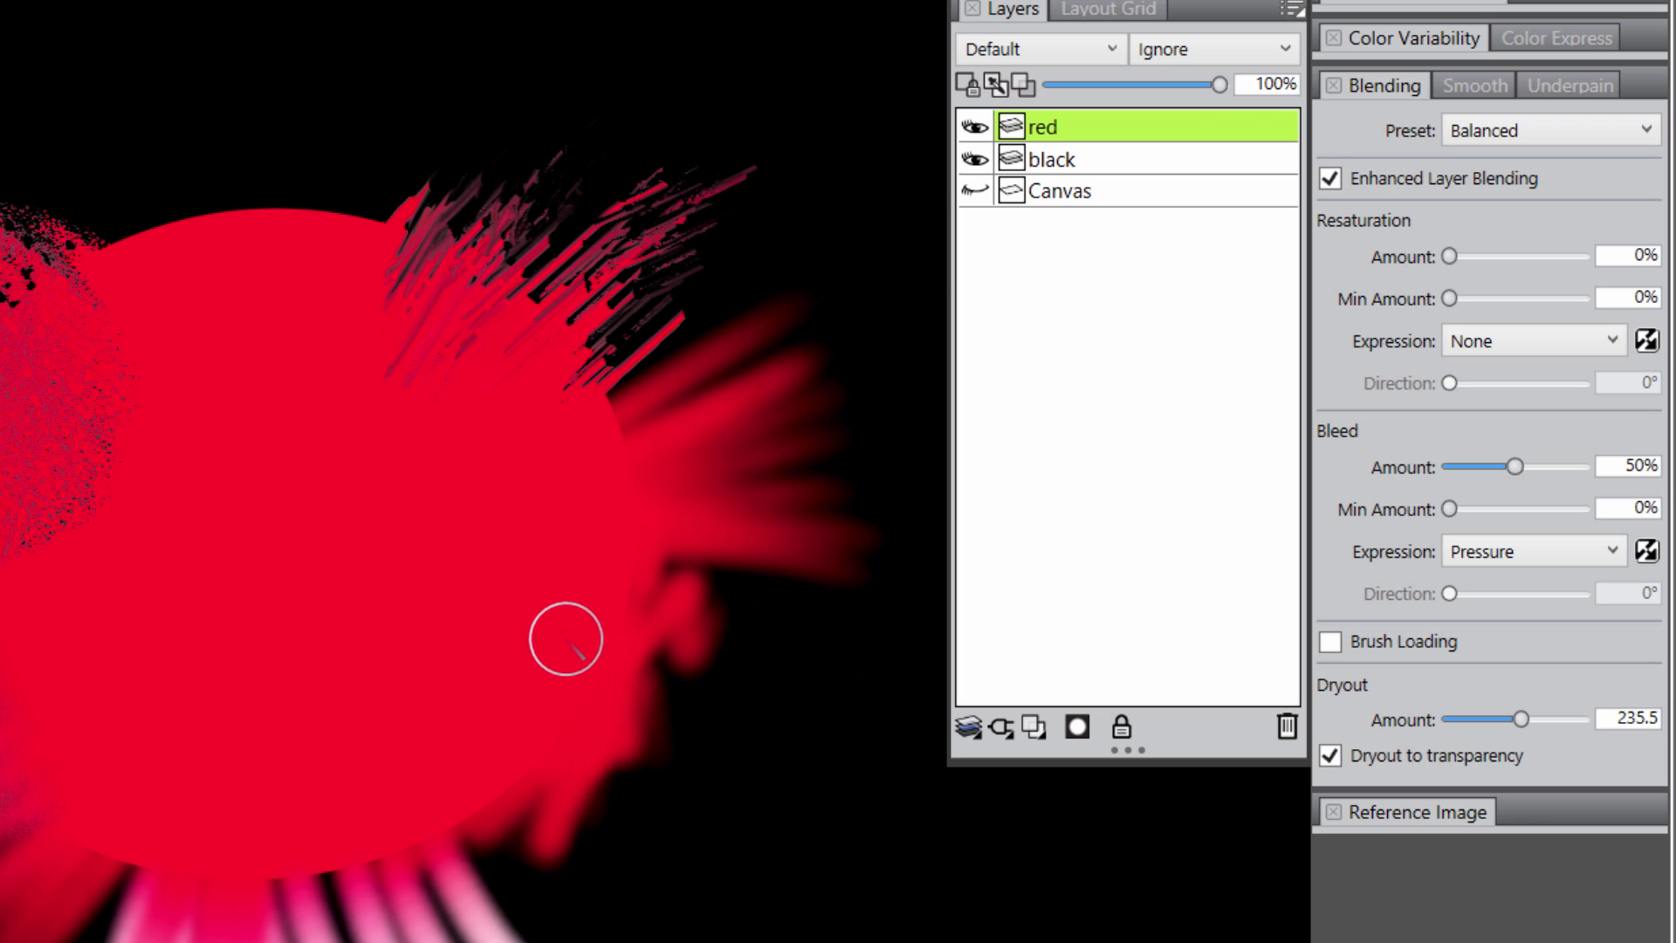
drag(568, 638, 847, 756)
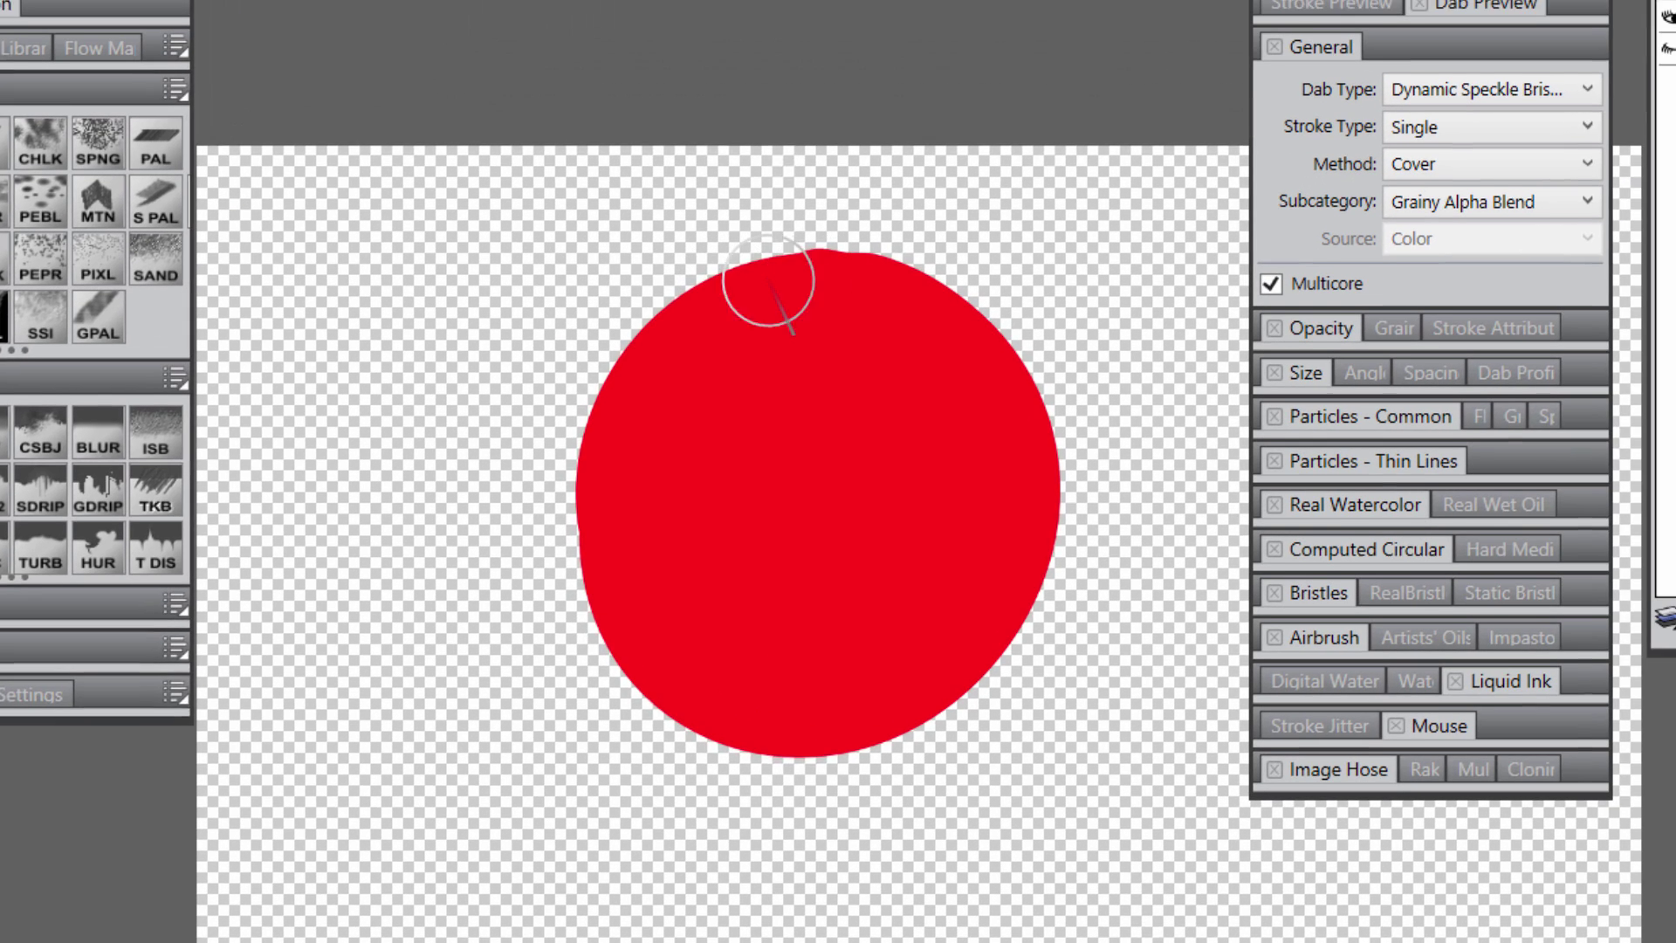
Step: Keep Grainy Alpha Blend as the subcategory and paint grainy strokes at the circle's edges
mouse_move(690, 266)
mouse_down()
mouse_move(623, 353)
mouse_move(560, 550)
mouse_move(606, 666)
mouse_move(658, 704)
mouse_move(862, 760)
mouse_move(954, 662)
mouse_move(928, 711)
mouse_move(973, 666)
mouse_move(1047, 493)
mouse_move(1025, 535)
mouse_move(1032, 453)
mouse_move(983, 363)
mouse_move(843, 281)
mouse_move(748, 280)
mouse_up()
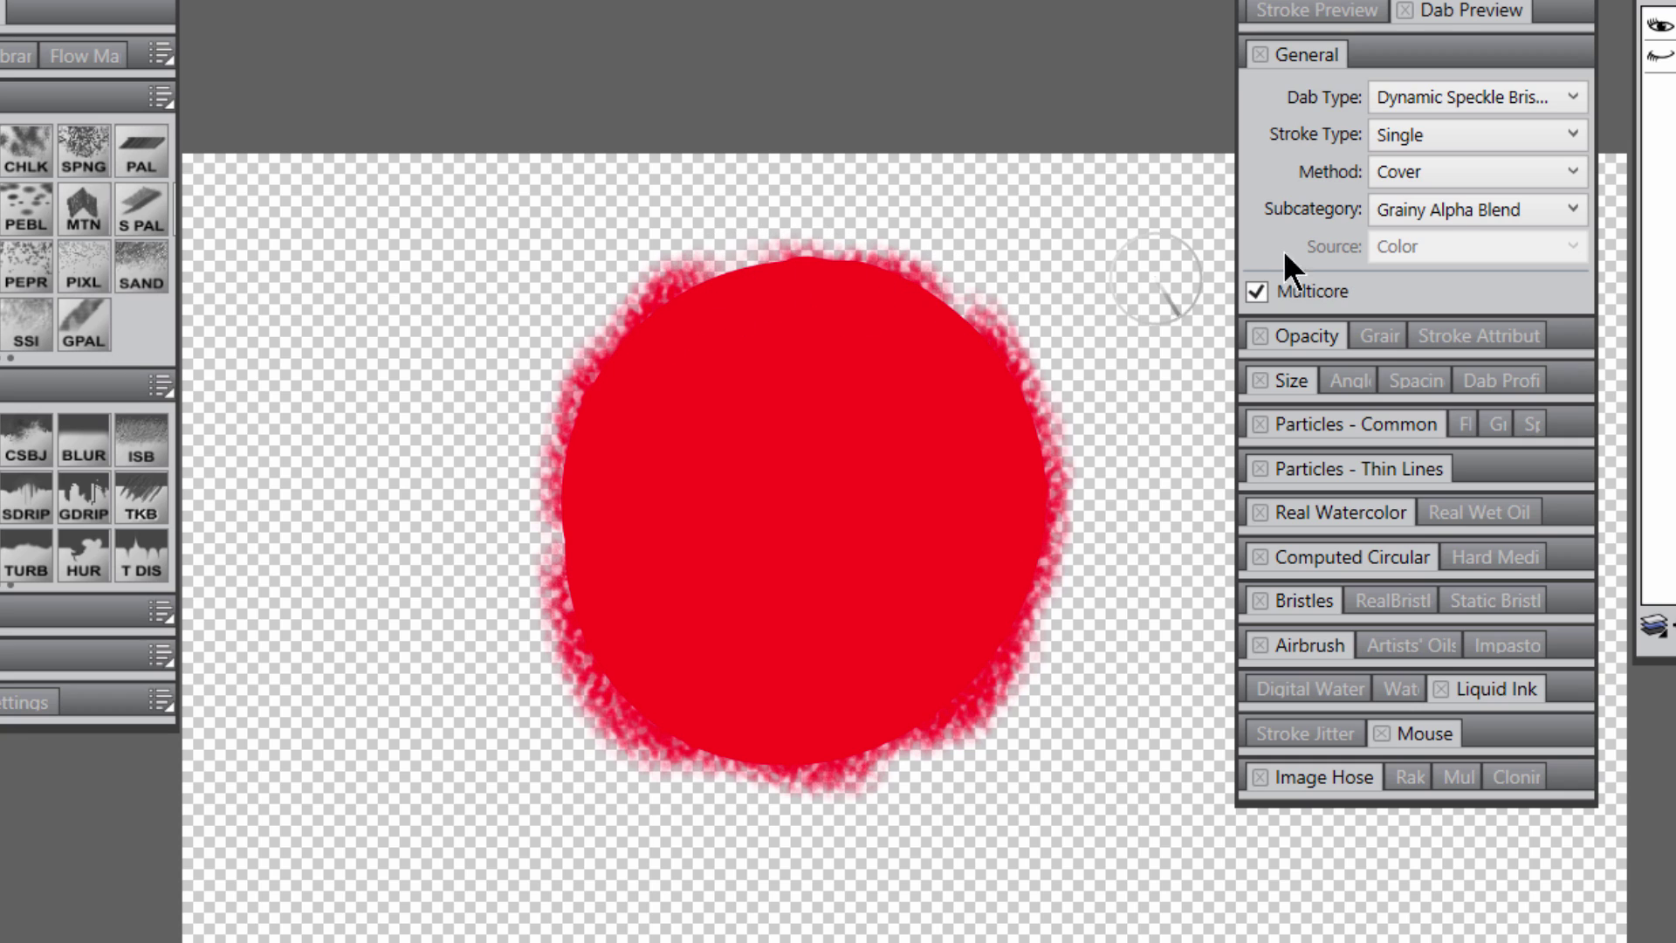
click(1453, 218)
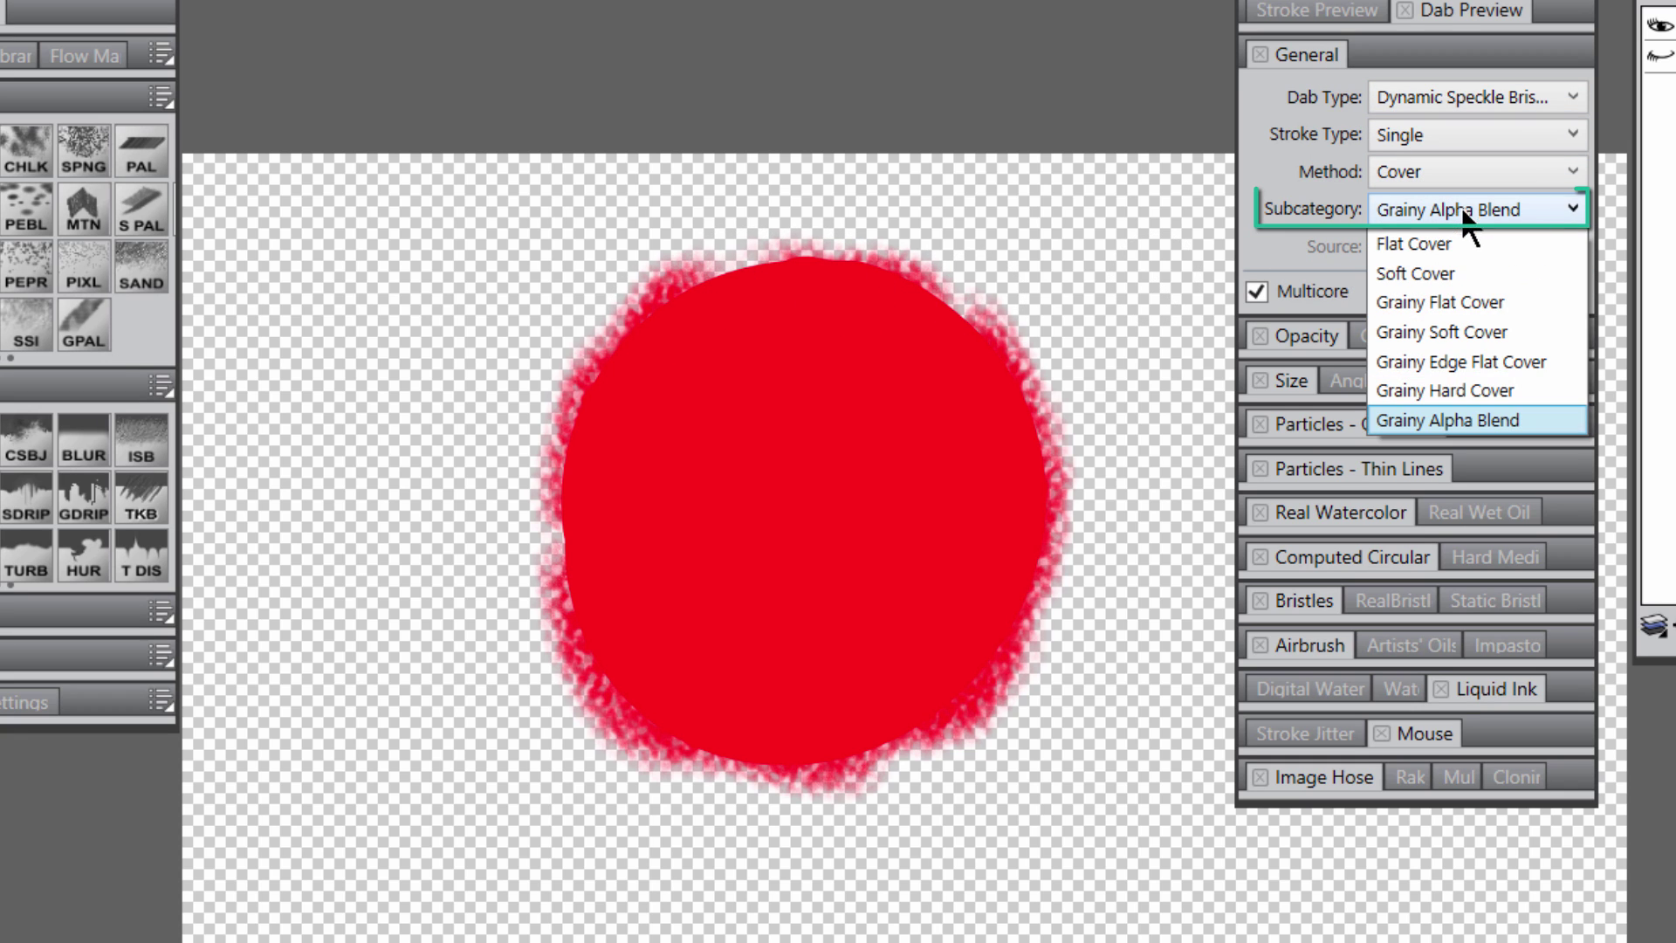
click(1462, 409)
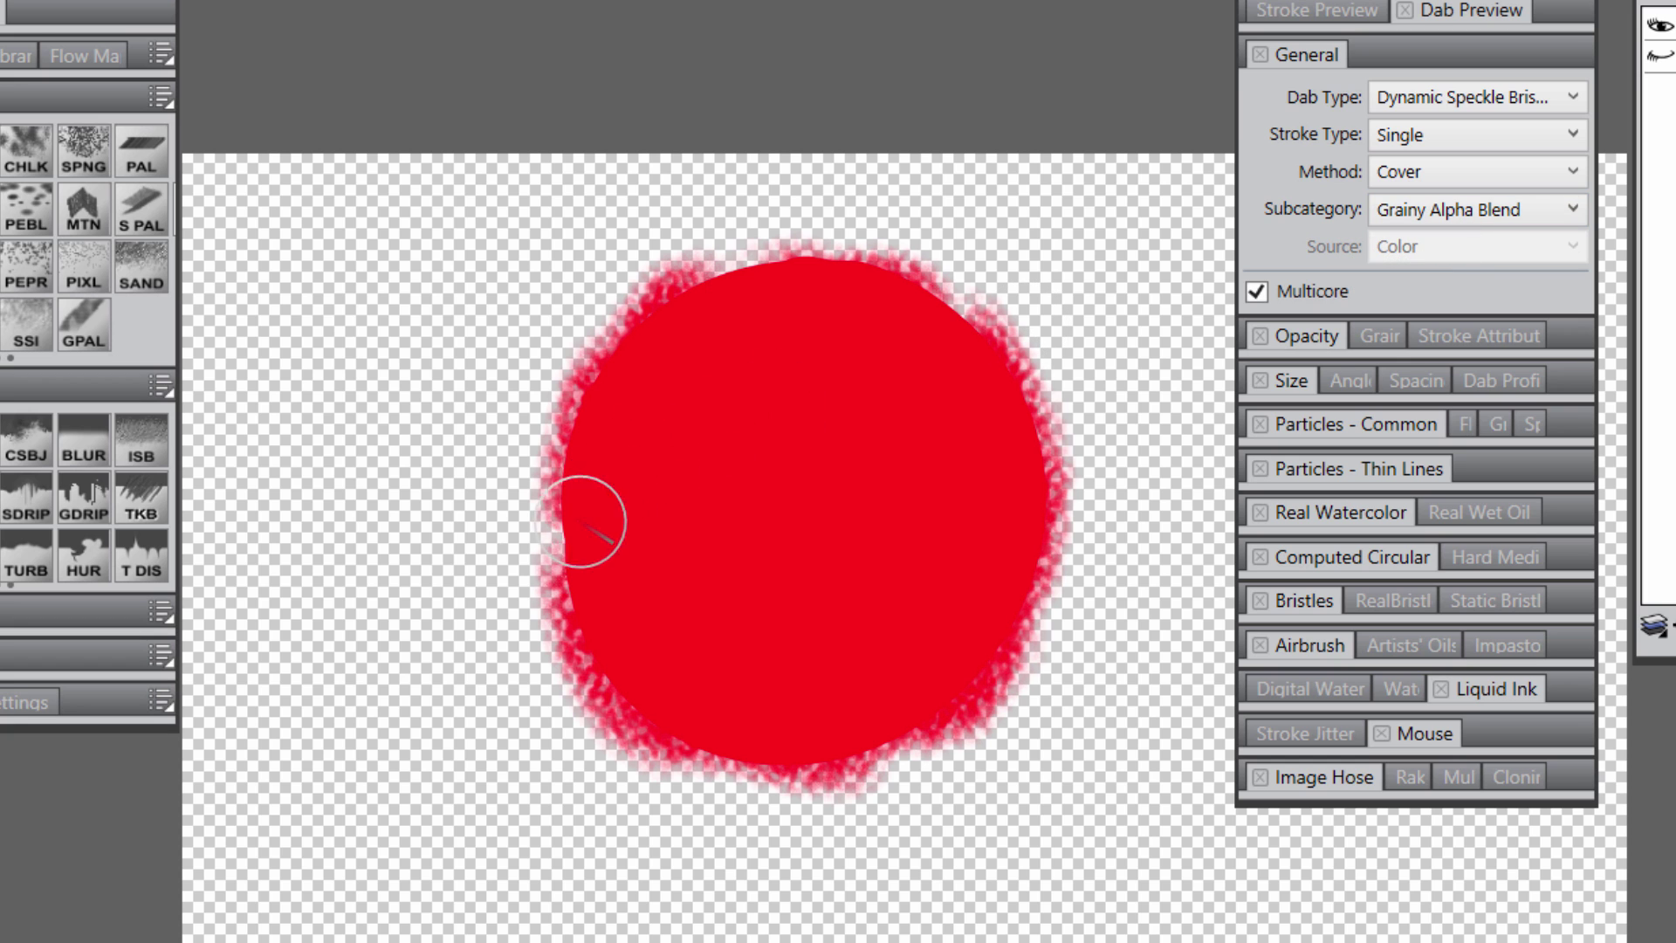
drag(587, 513, 502, 624)
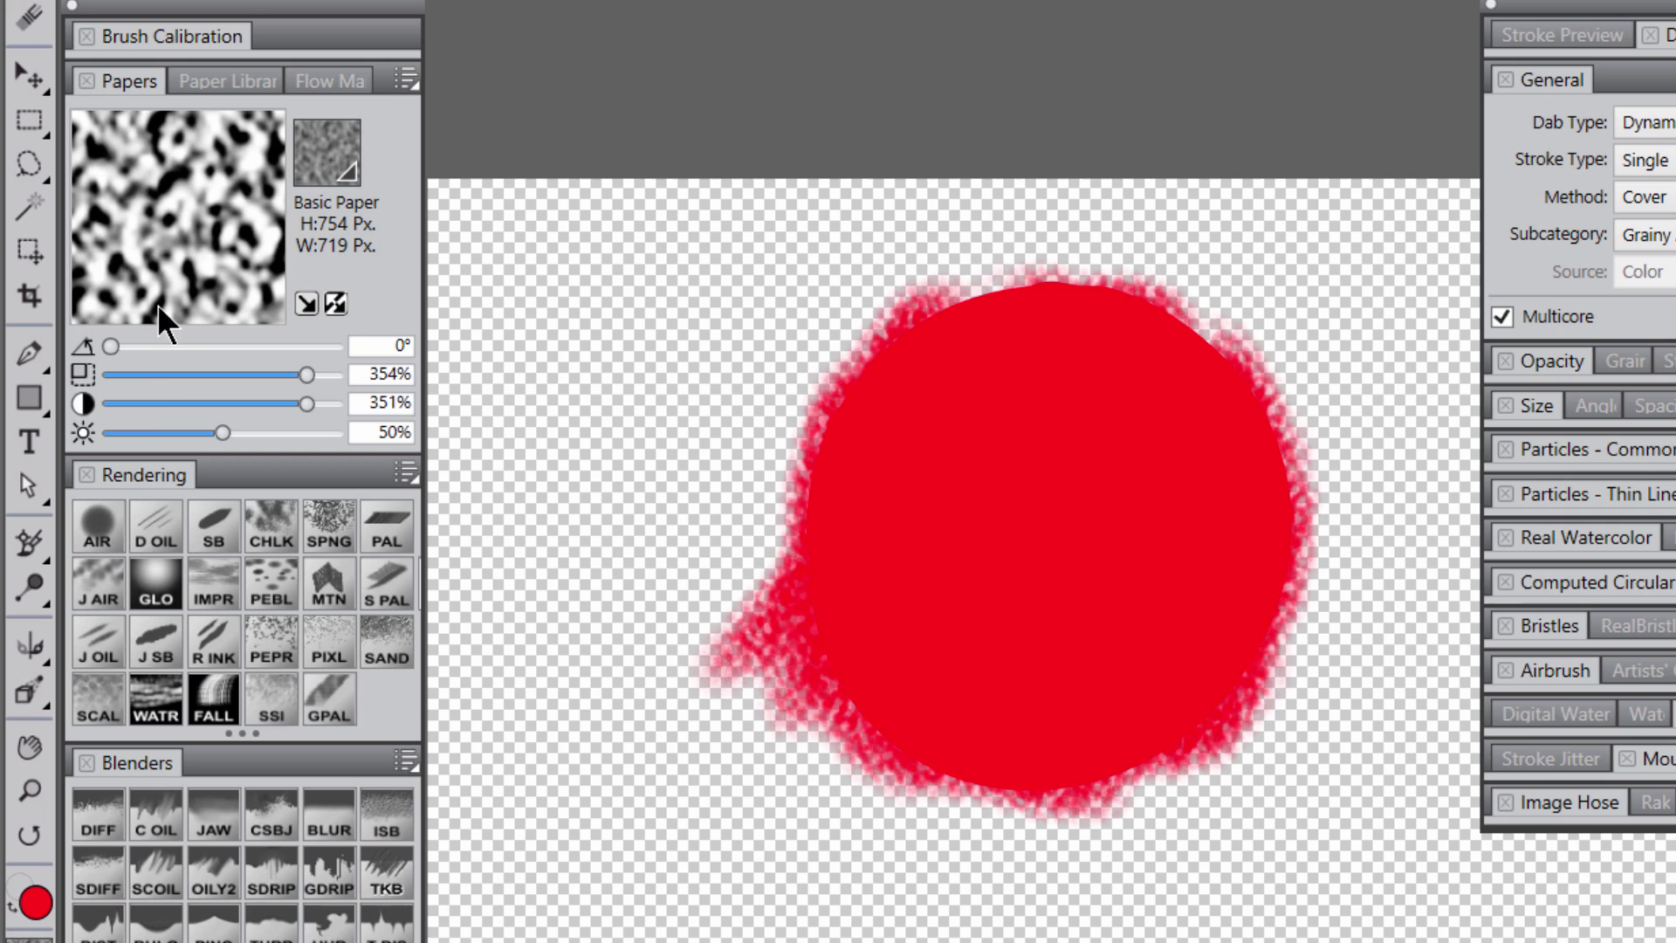
Step: Set Paper Scale to 63% and Contrast to 60%, then paint speckled streaks off the circle
click(133, 375)
click(145, 404)
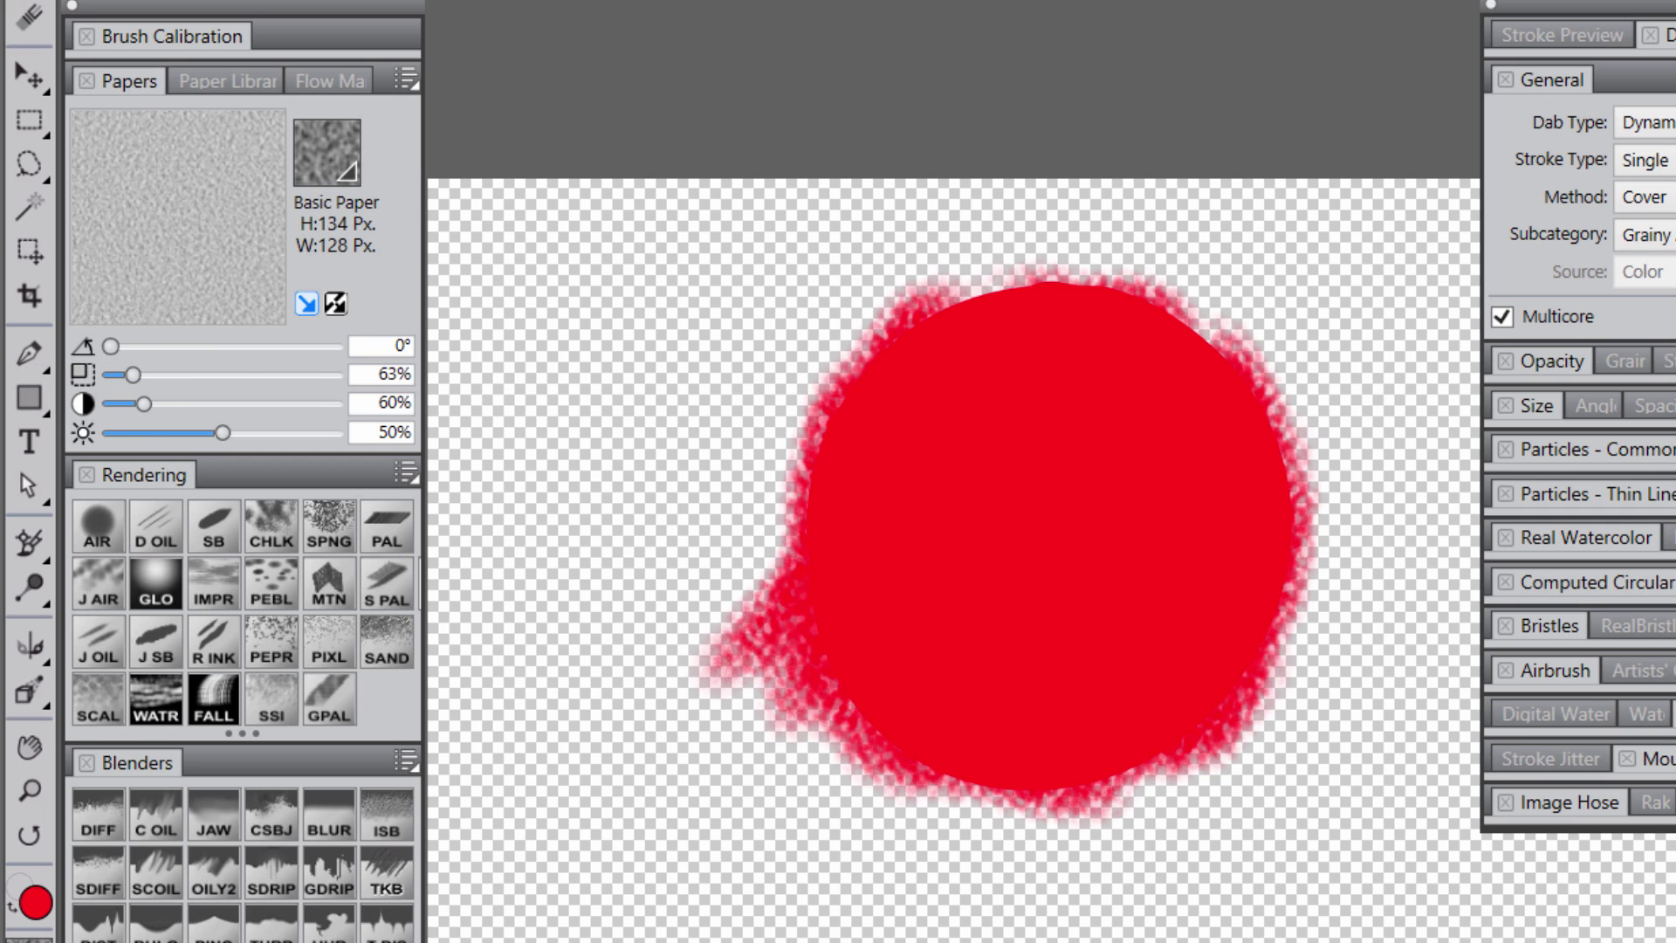
mouse_move(864, 494)
mouse_down()
mouse_move(784, 491)
mouse_move(690, 523)
mouse_move(864, 397)
mouse_move(865, 334)
mouse_move(925, 314)
mouse_up()
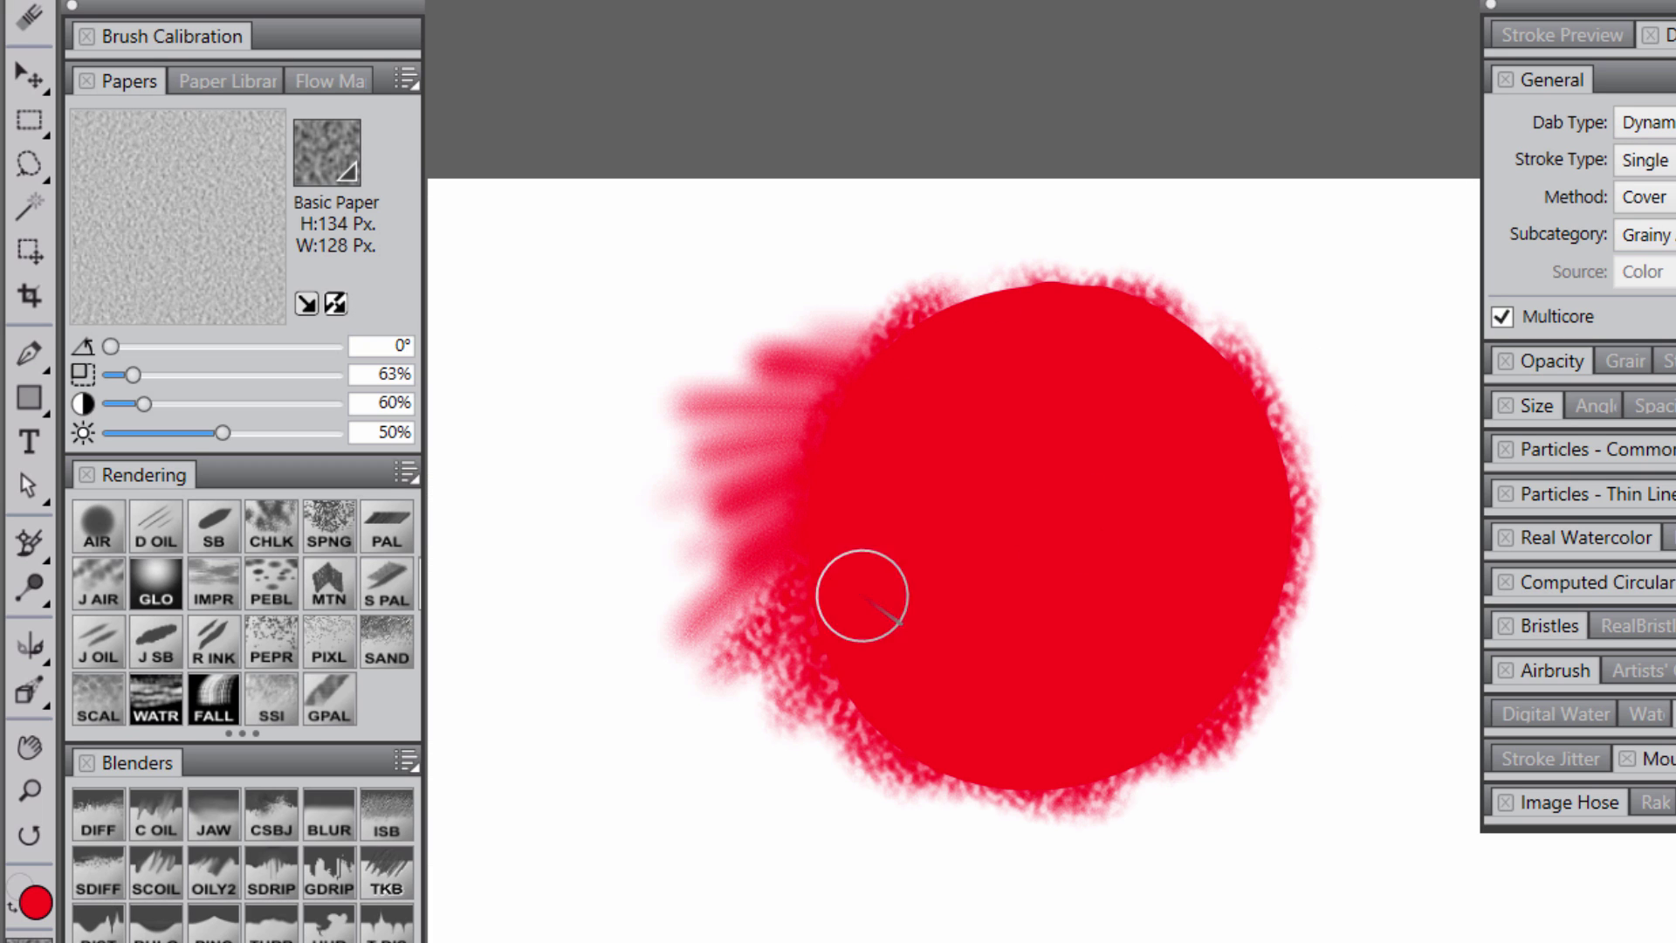
mouse_move(862, 595)
mouse_down()
mouse_move(812, 591)
mouse_move(849, 654)
mouse_move(689, 707)
mouse_move(576, 663)
mouse_up()
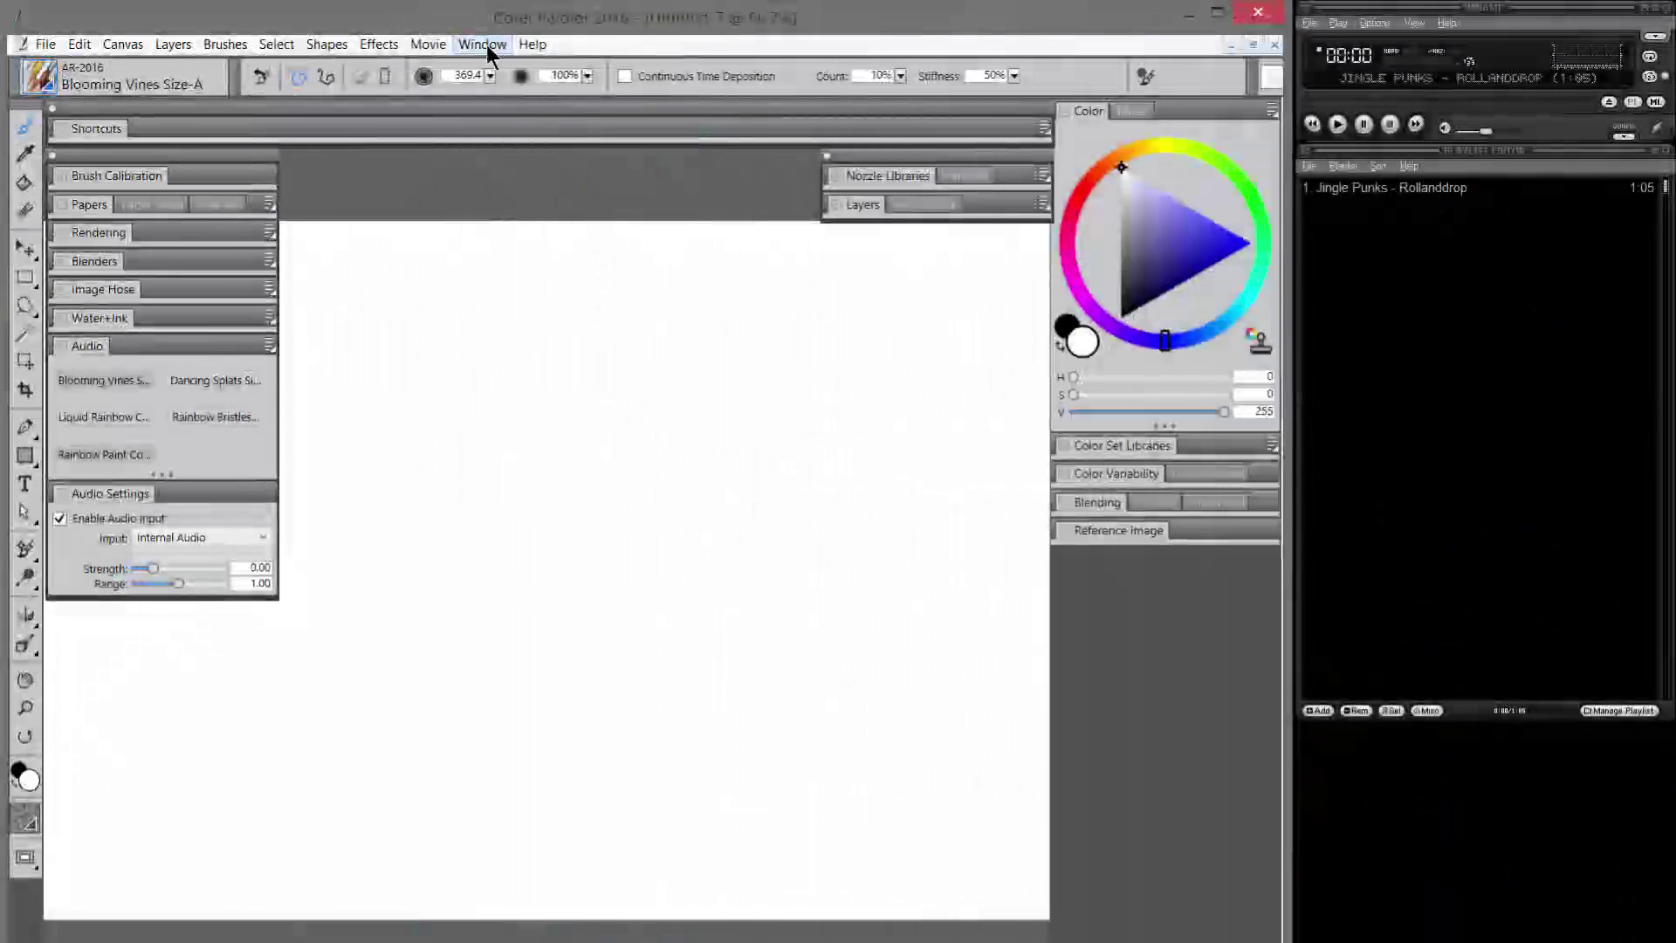
Step: Set the audio input source to Internal Audio under Window > Audio > Input
click(487, 45)
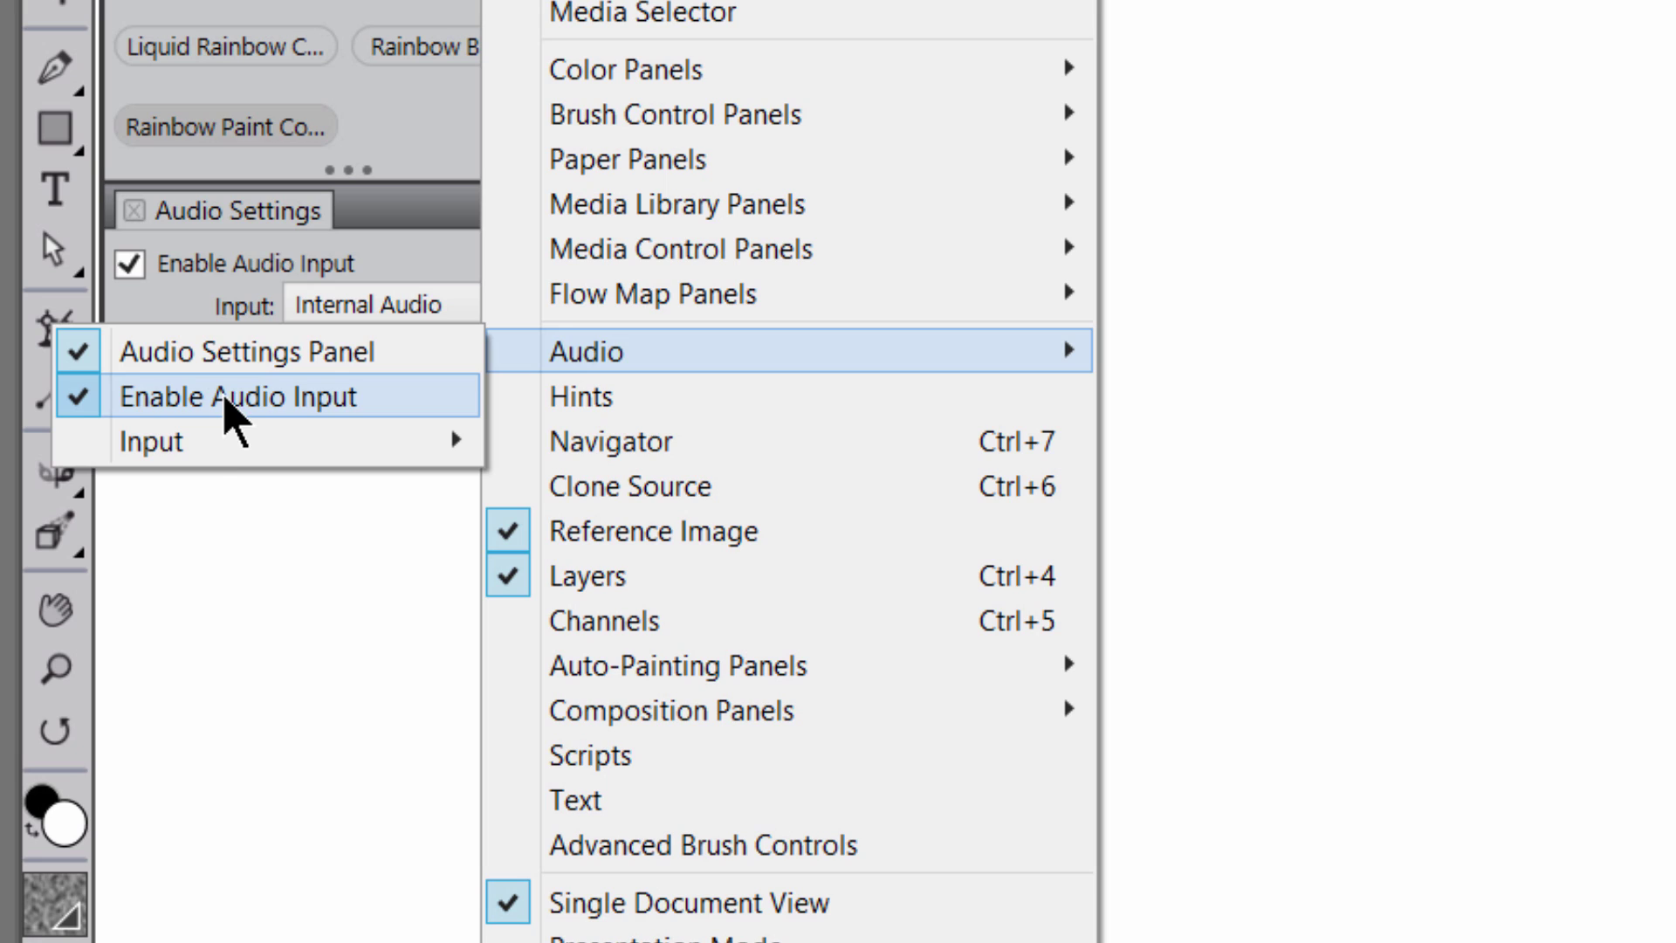
mouse_move(152, 441)
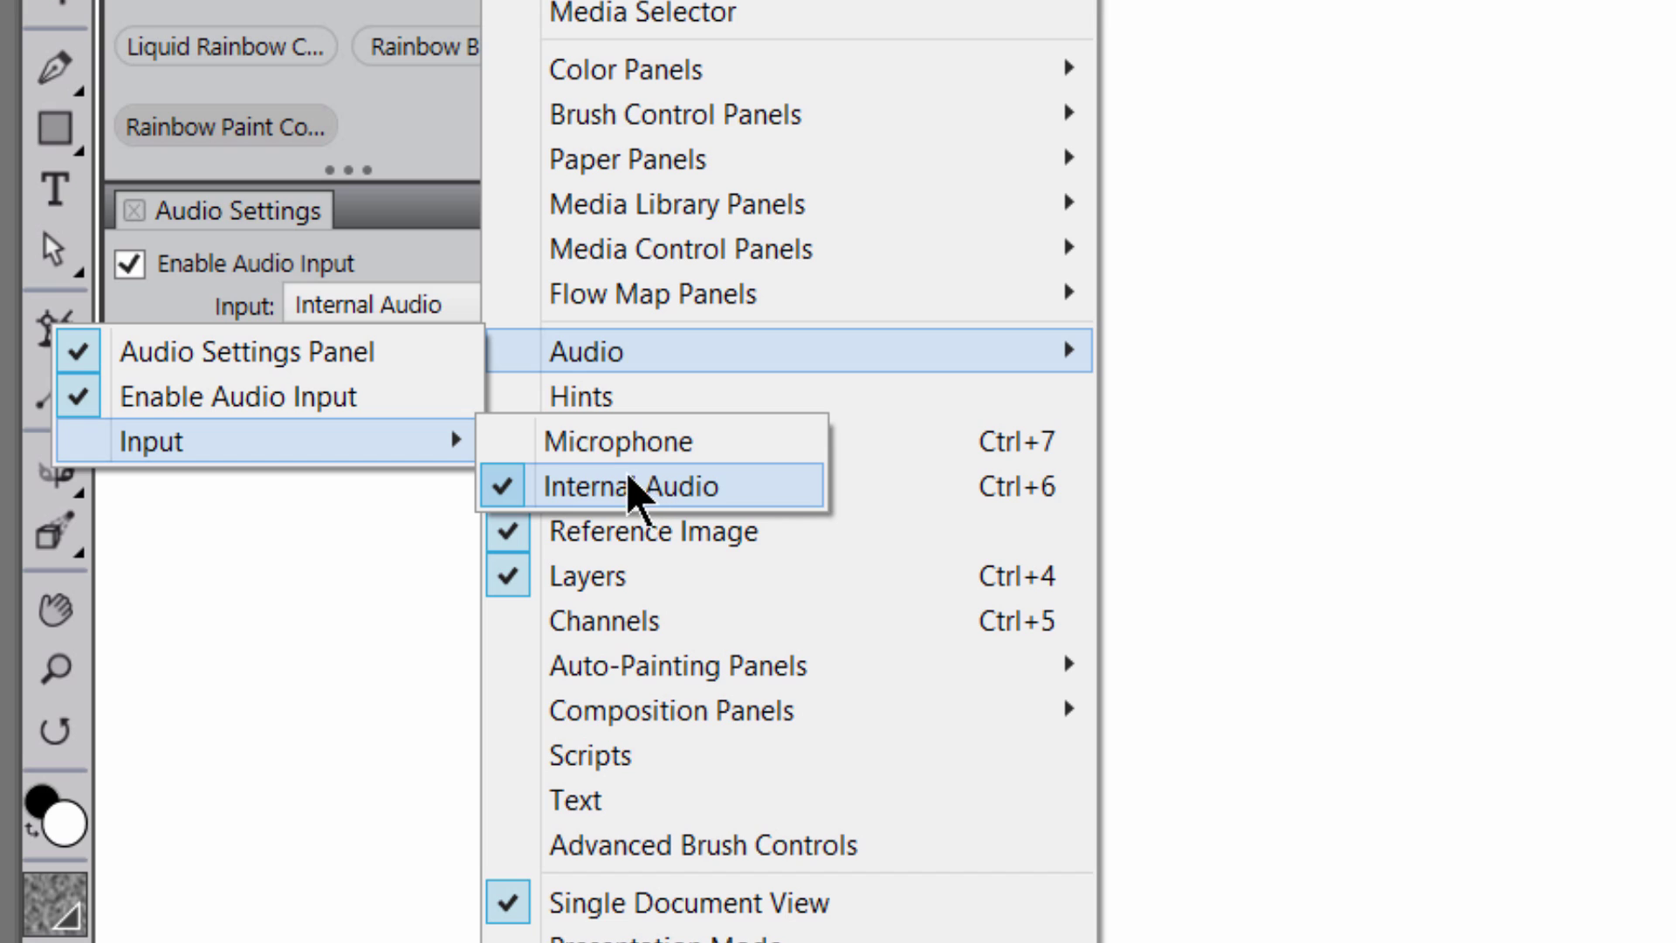
click(643, 495)
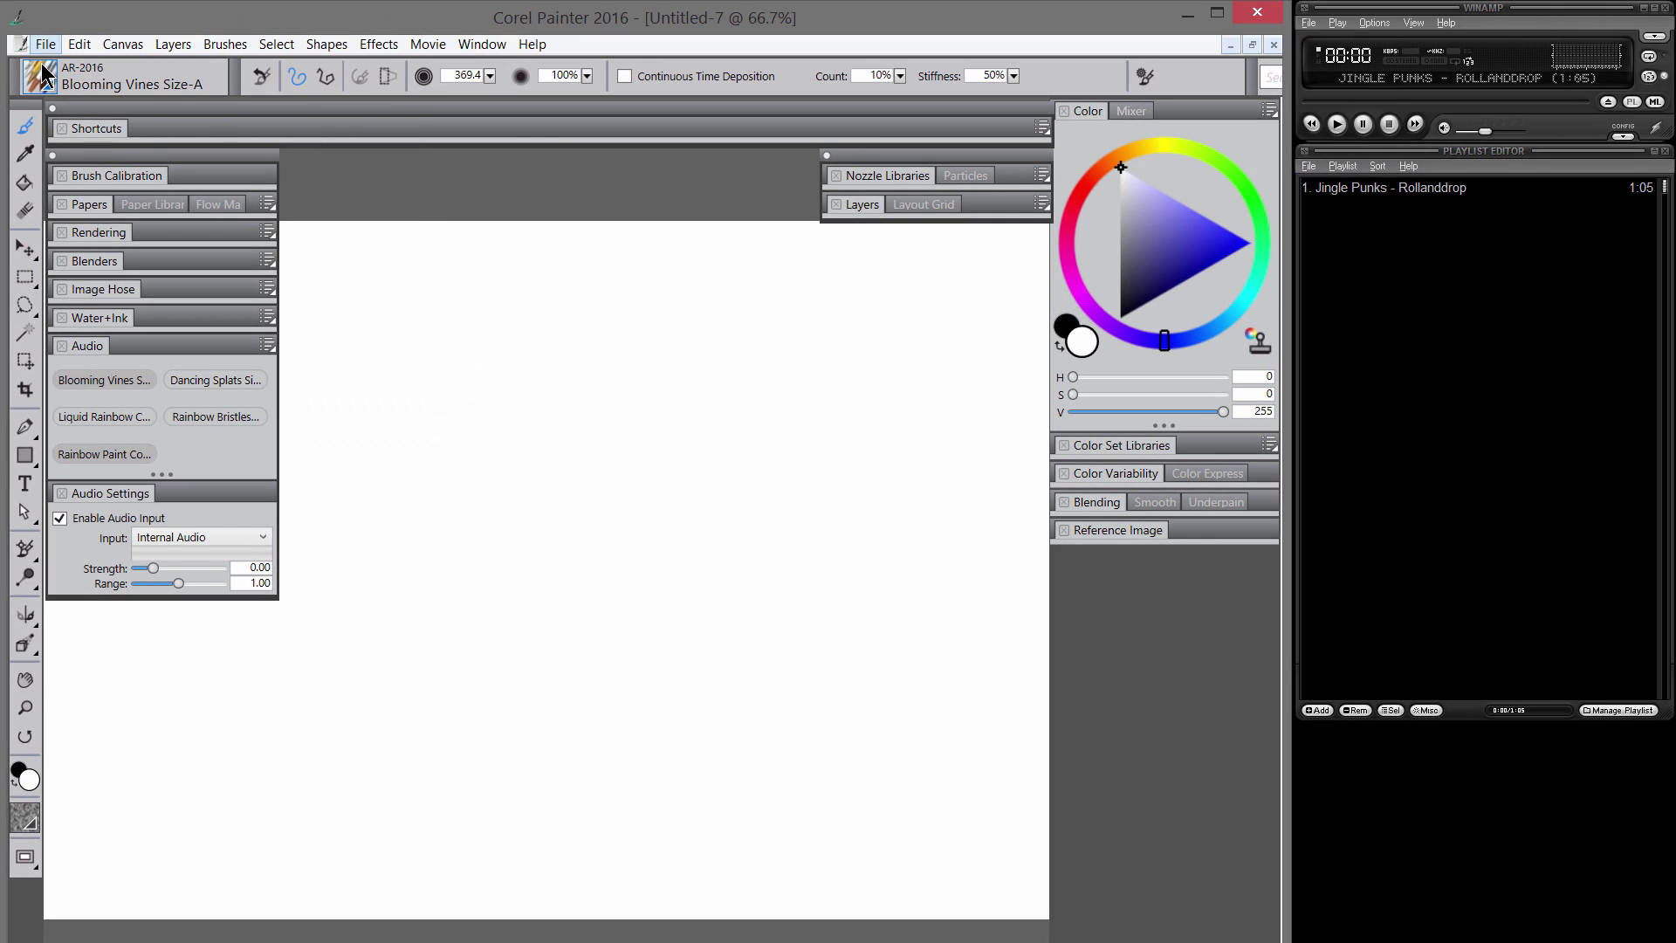
Step: Close the brush library and start the music playing in Winamp
click(40, 76)
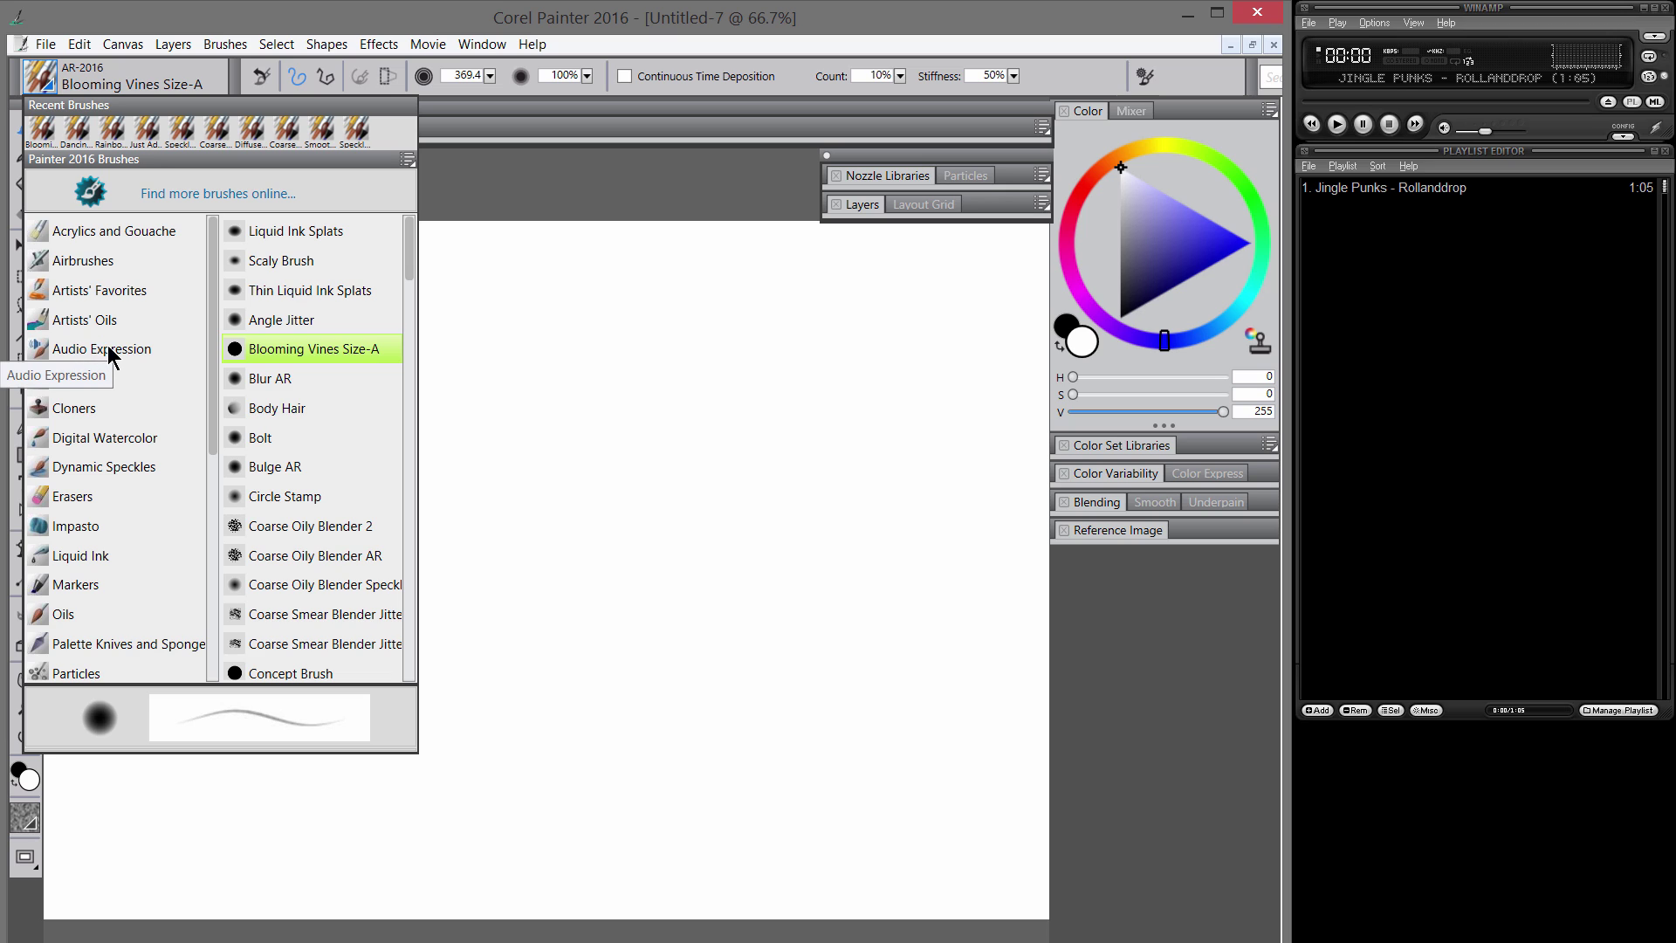
click(516, 186)
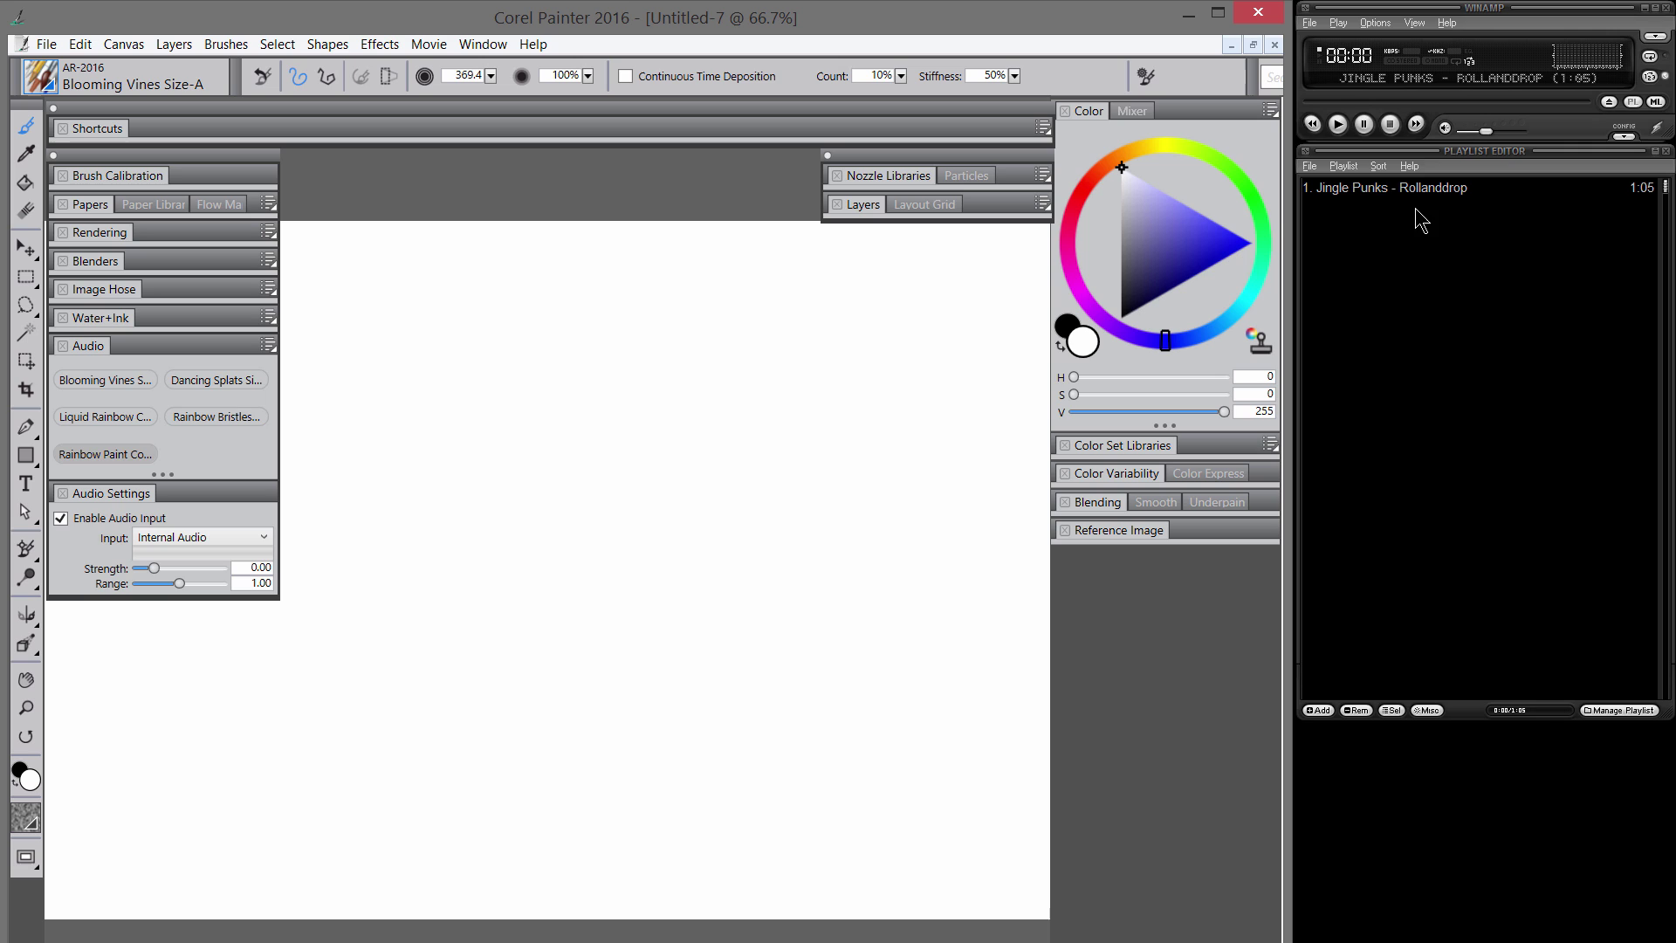
click(1338, 124)
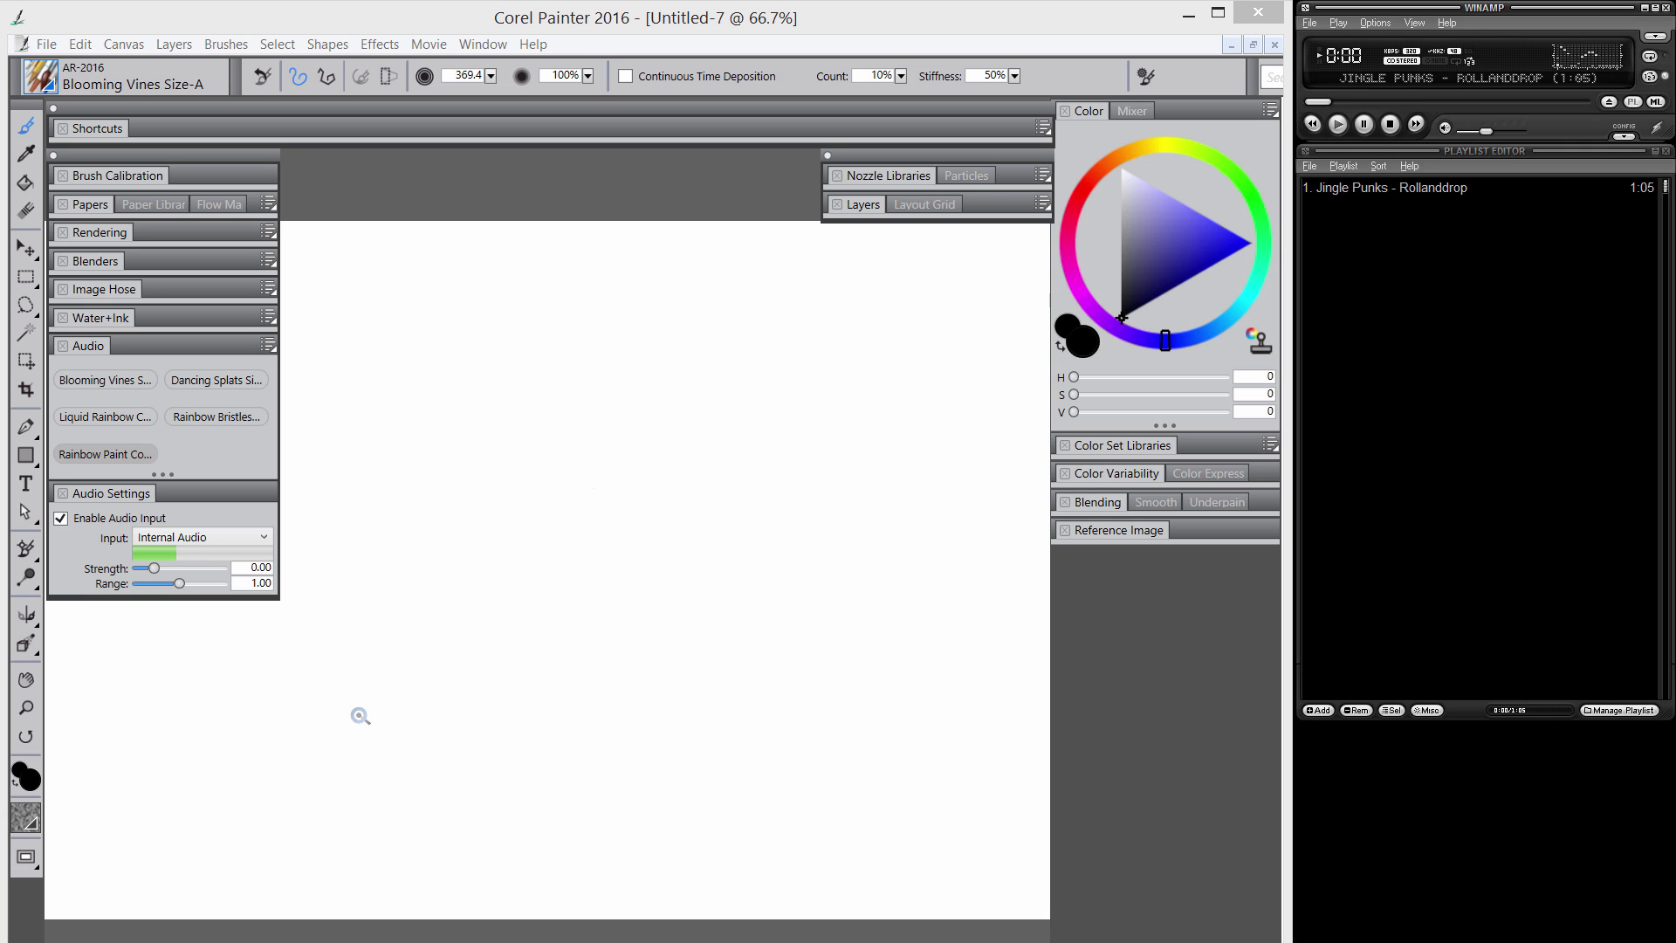
Step: Paint a black vine stroke curving up and back, then select the Dancing Splats audio brush
drag(361, 716, 421, 673)
mouse_move(521, 605)
mouse_down()
mouse_move(606, 523)
mouse_move(737, 495)
mouse_move(741, 401)
mouse_move(436, 449)
mouse_move(565, 336)
mouse_move(729, 305)
mouse_move(833, 308)
mouse_move(916, 353)
mouse_move(939, 415)
mouse_move(930, 485)
mouse_move(910, 536)
mouse_move(694, 676)
mouse_move(672, 767)
mouse_move(816, 756)
mouse_move(938, 785)
mouse_move(729, 851)
mouse_move(371, 821)
mouse_move(223, 725)
mouse_move(392, 580)
mouse_move(330, 393)
mouse_move(456, 388)
mouse_up()
click(215, 380)
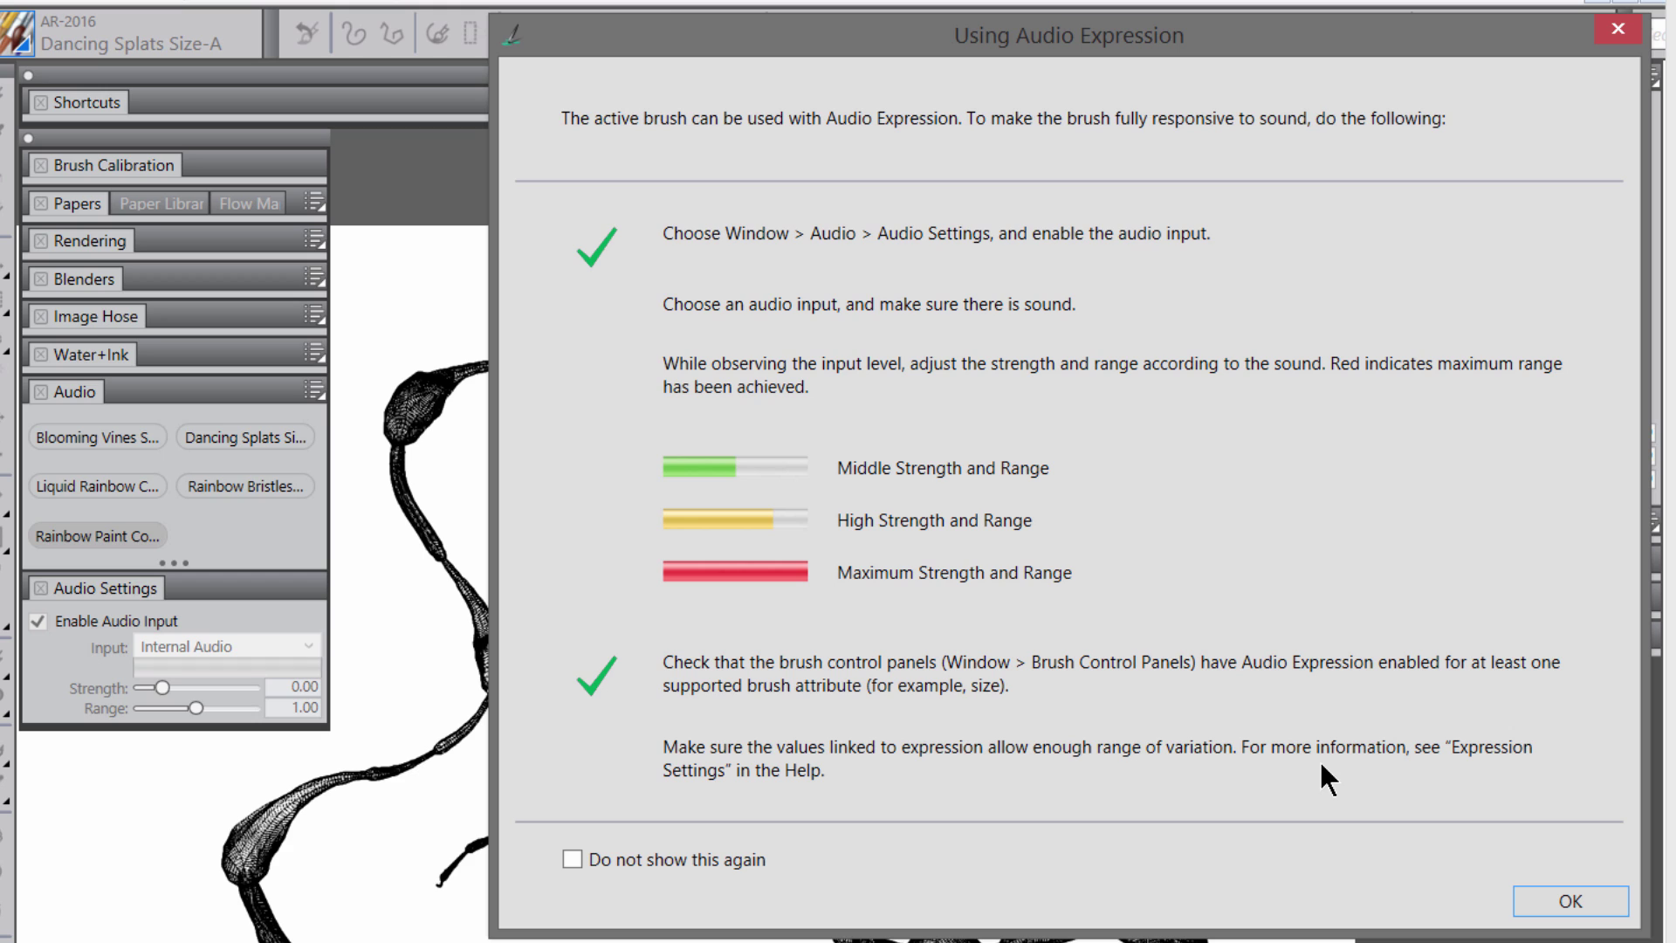
Step: Turn off the audio expression guide with 'Do not show this again', then open Edit > Preferences
click(571, 859)
click(1537, 899)
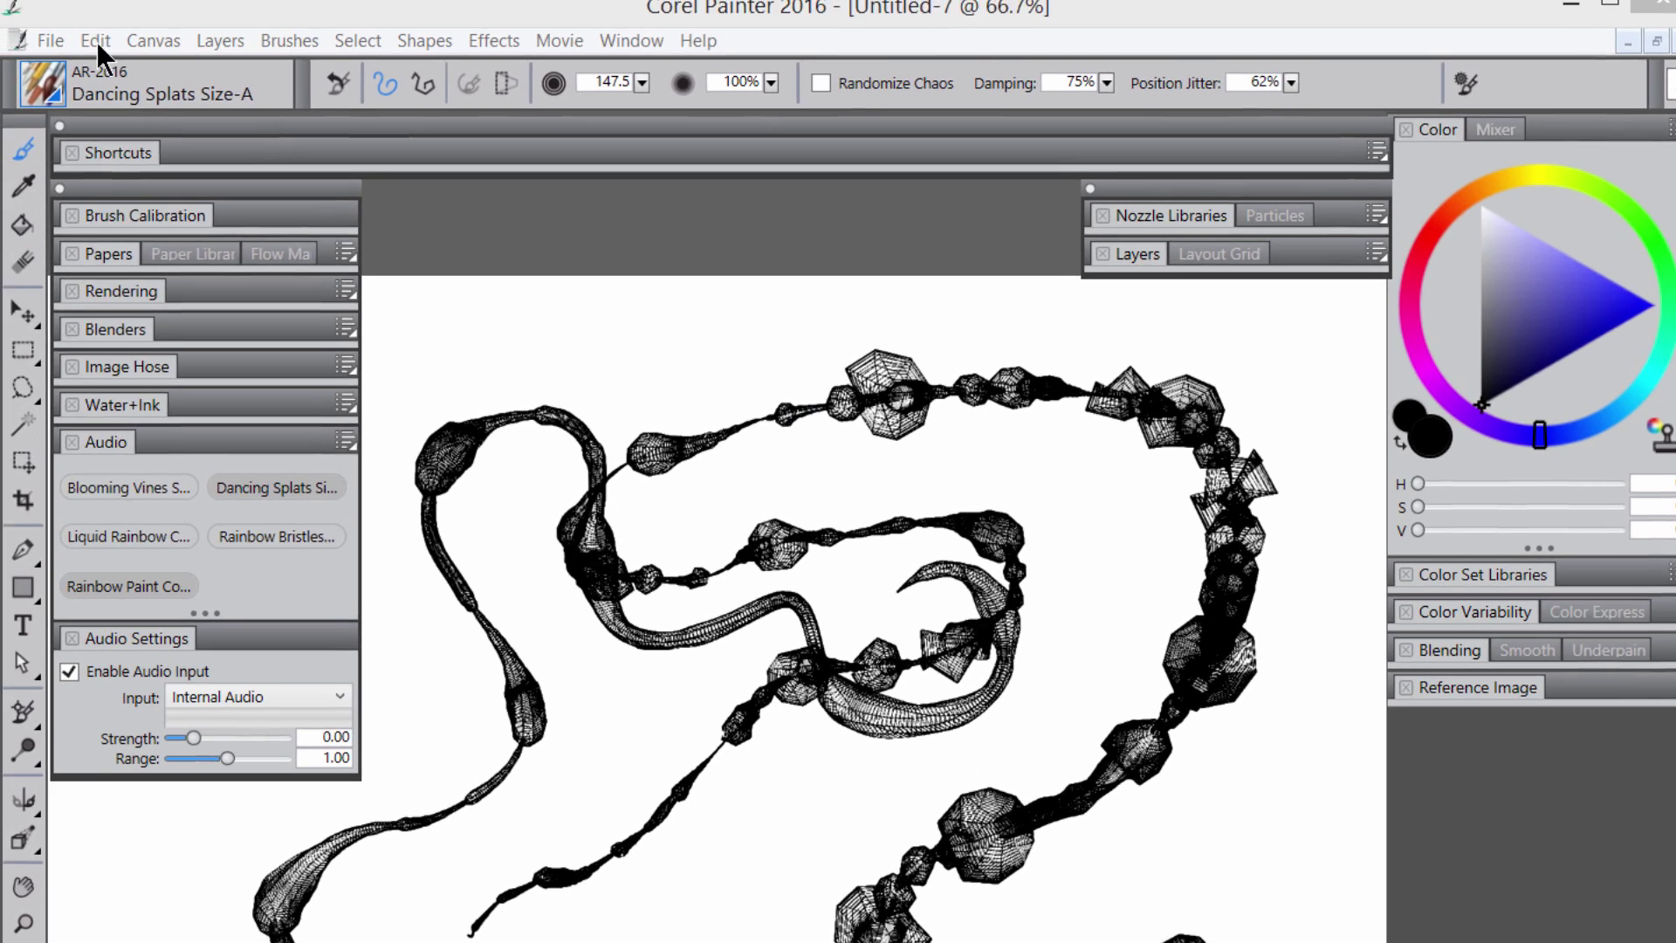
click(108, 59)
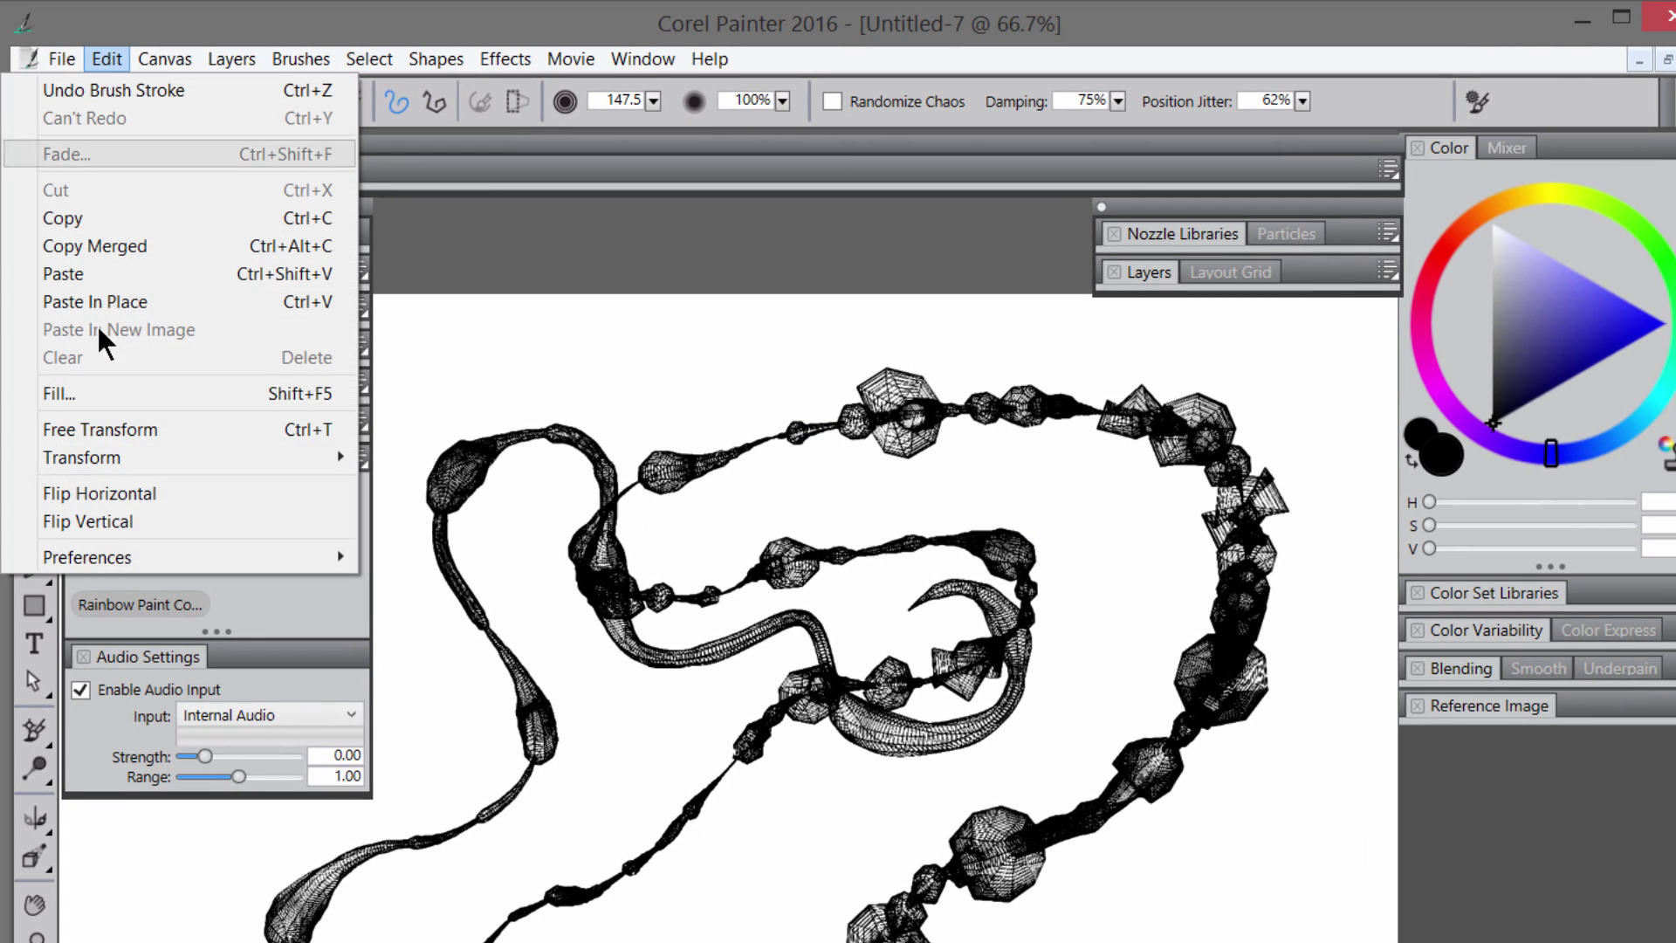
mouse_move(87, 557)
click(436, 557)
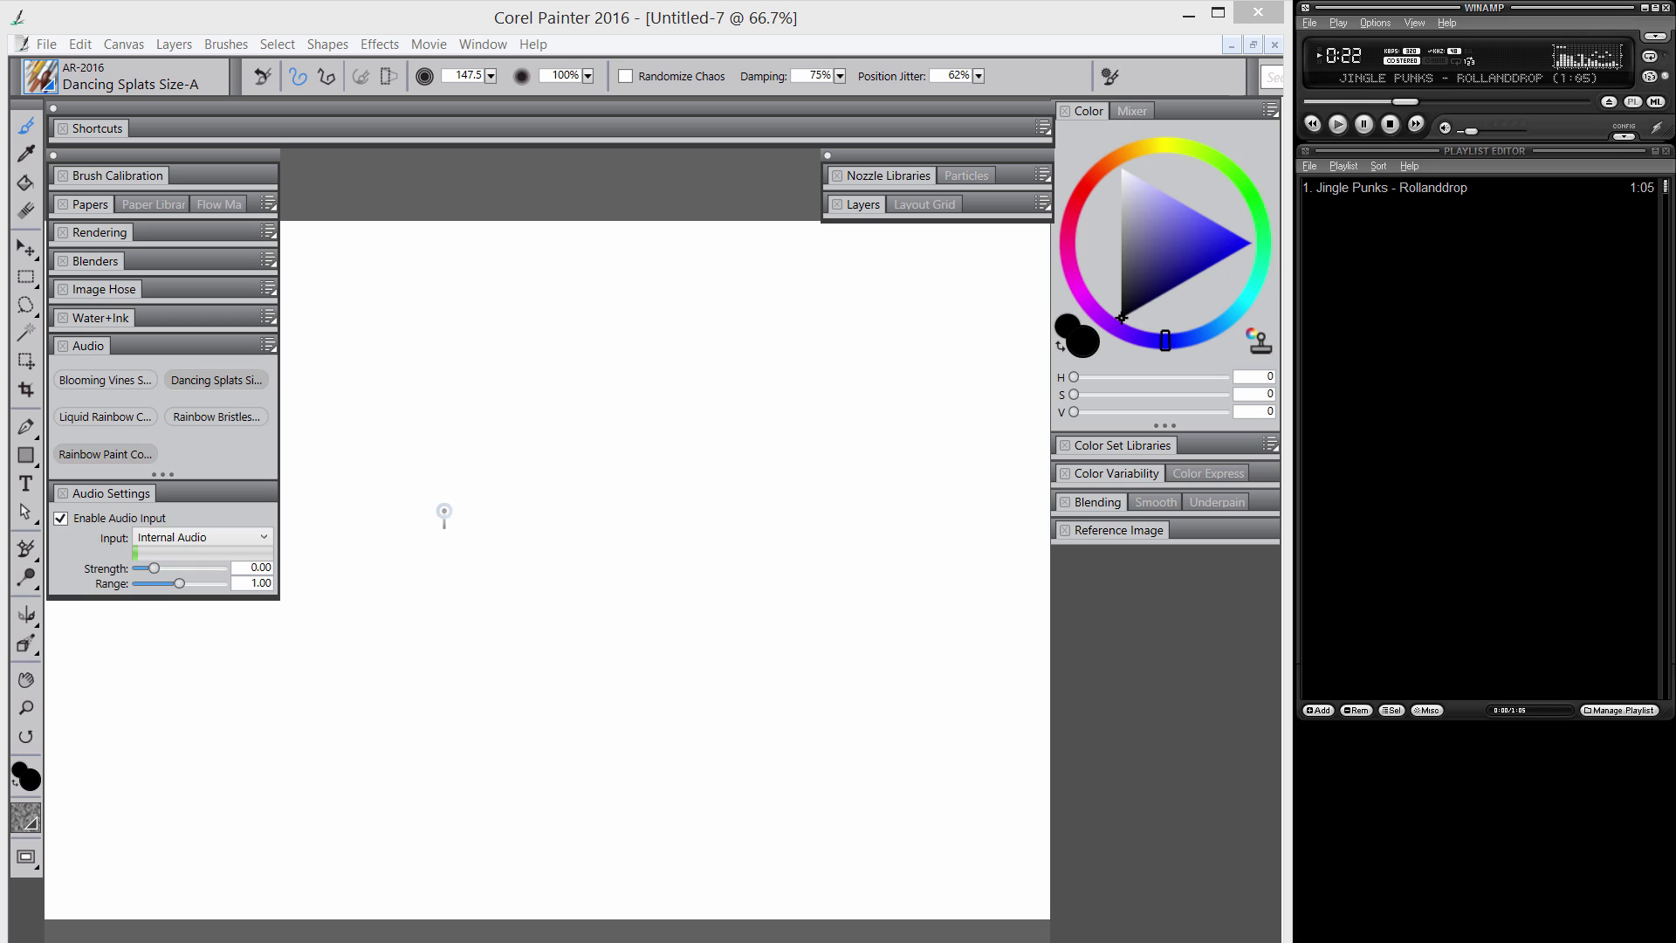
Step: Paint a black curve and a looping blue-picked stroke, then bring up the audio expression guide
drag(486, 441, 385, 615)
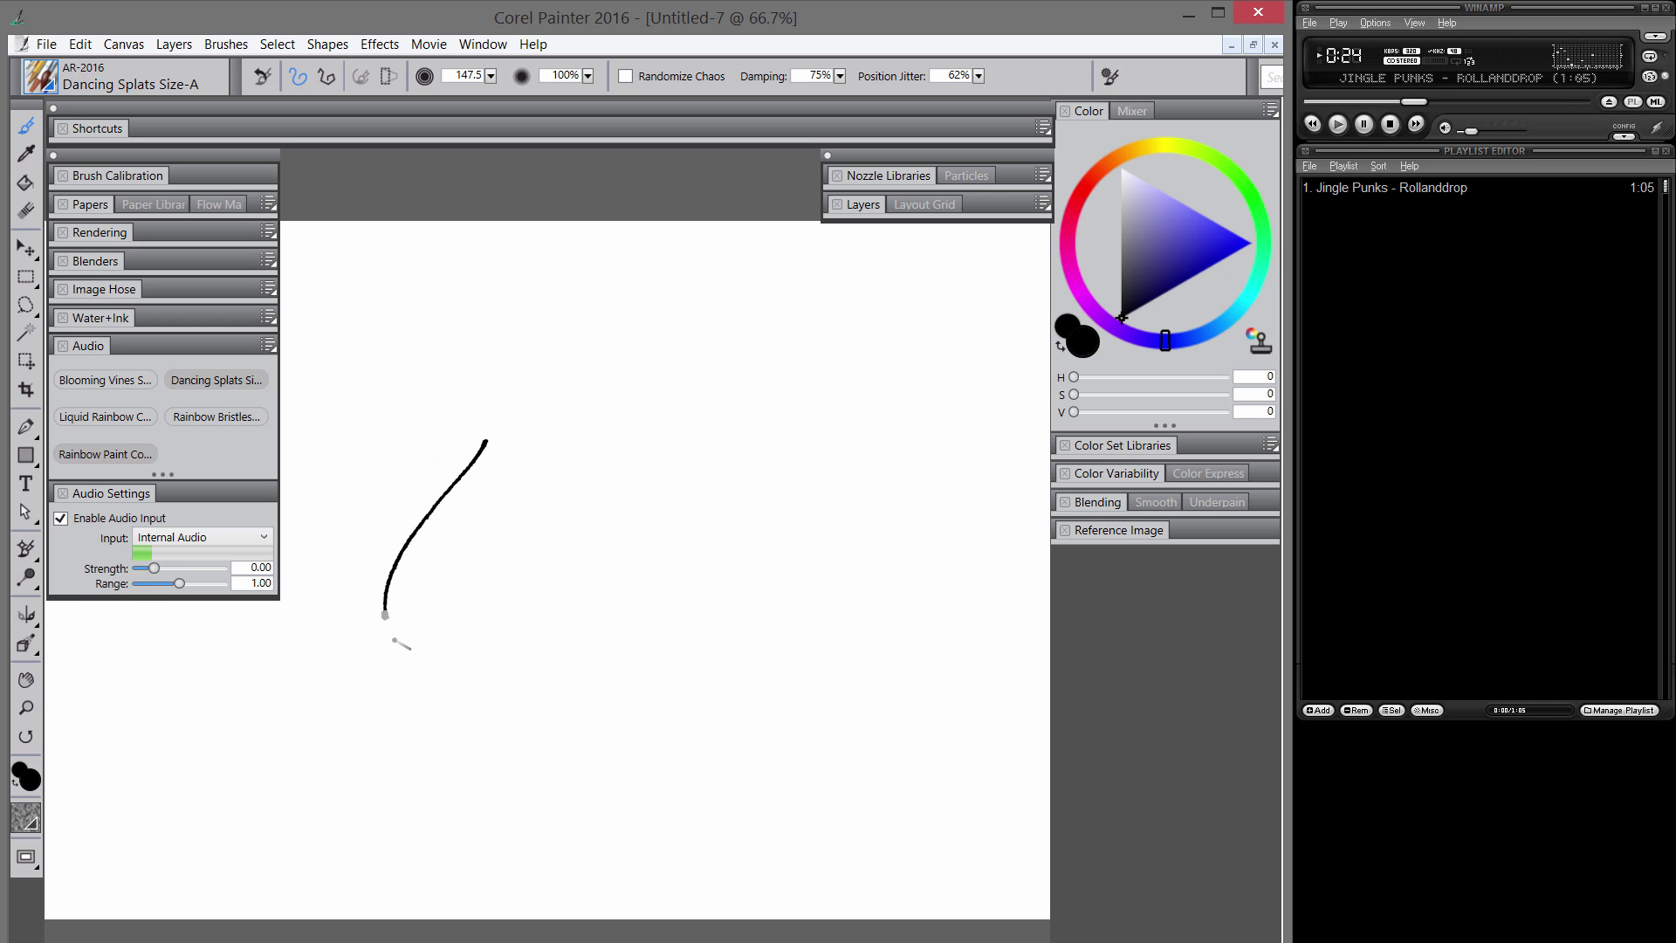
drag(616, 633, 621, 620)
click(1252, 242)
mouse_move(620, 426)
mouse_down()
mouse_move(677, 579)
mouse_move(796, 539)
mouse_up()
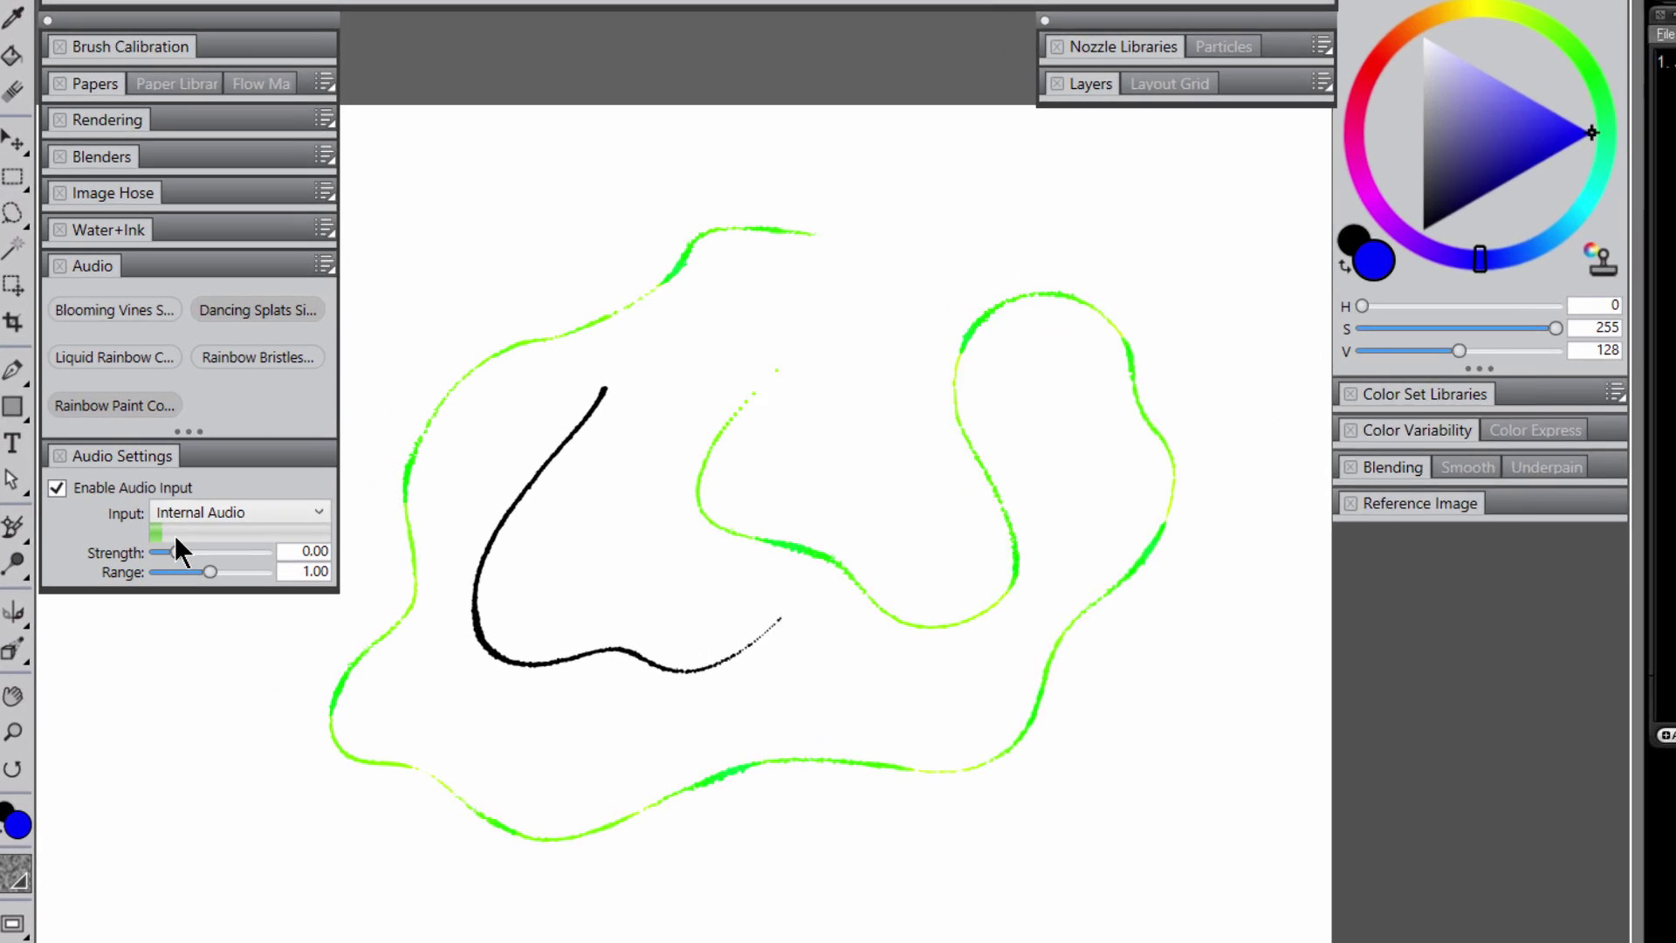
click(138, 553)
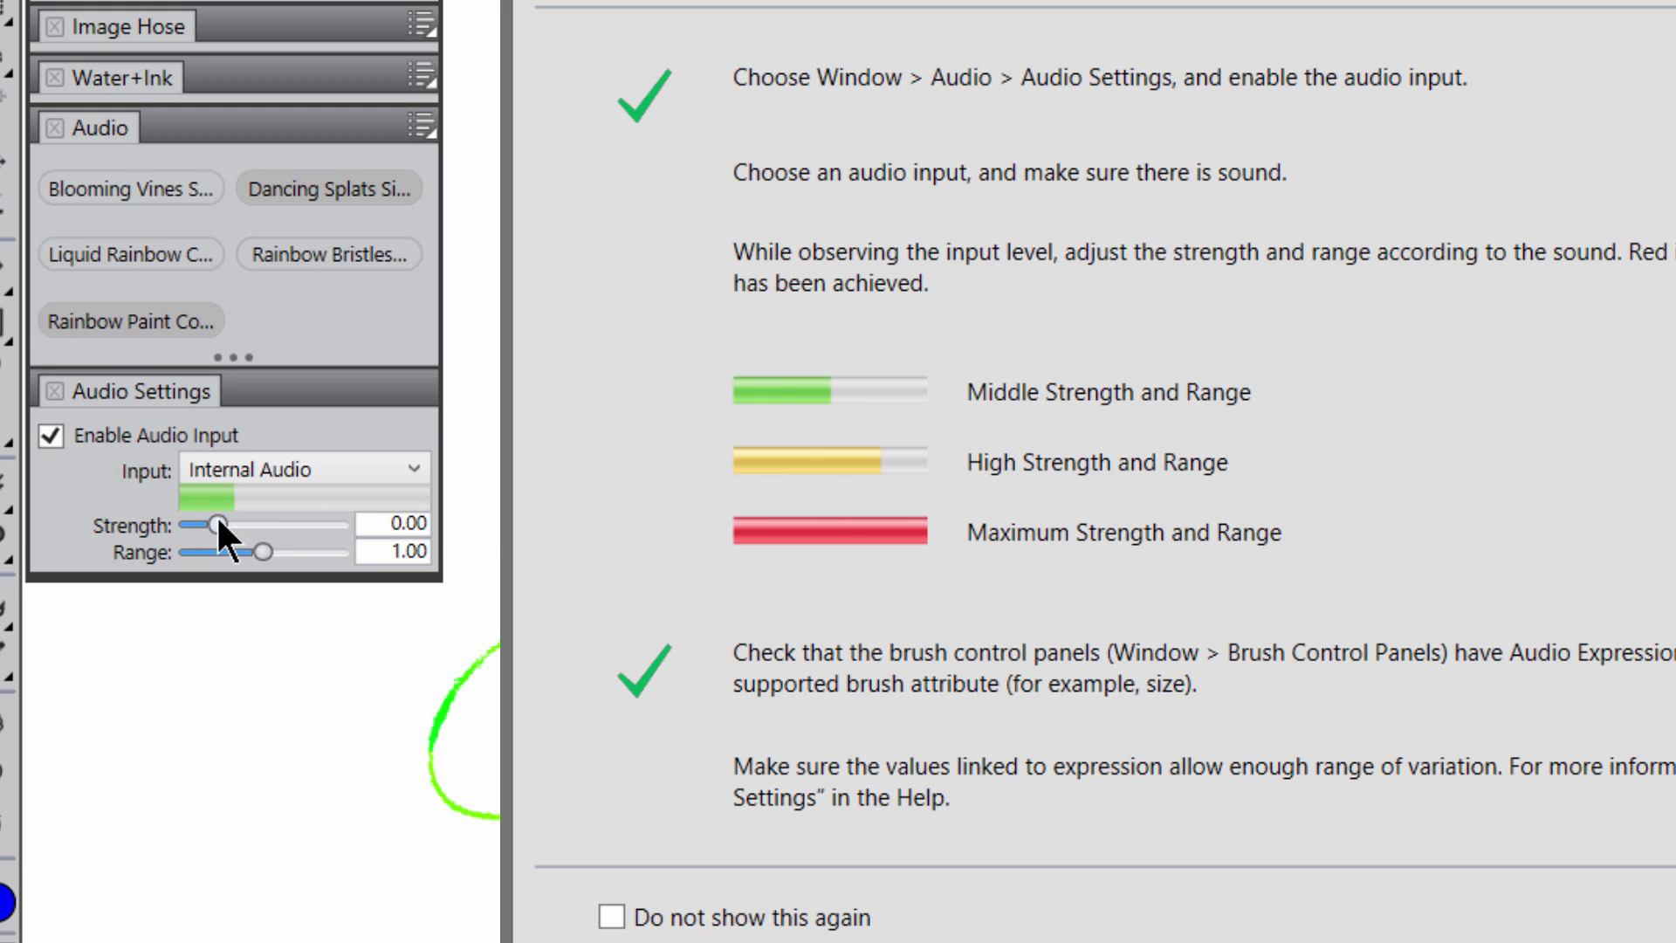
Step: Set the audio strength to 9.74 and paint a rainbow stroke looping around the top right
drag(217, 525, 254, 524)
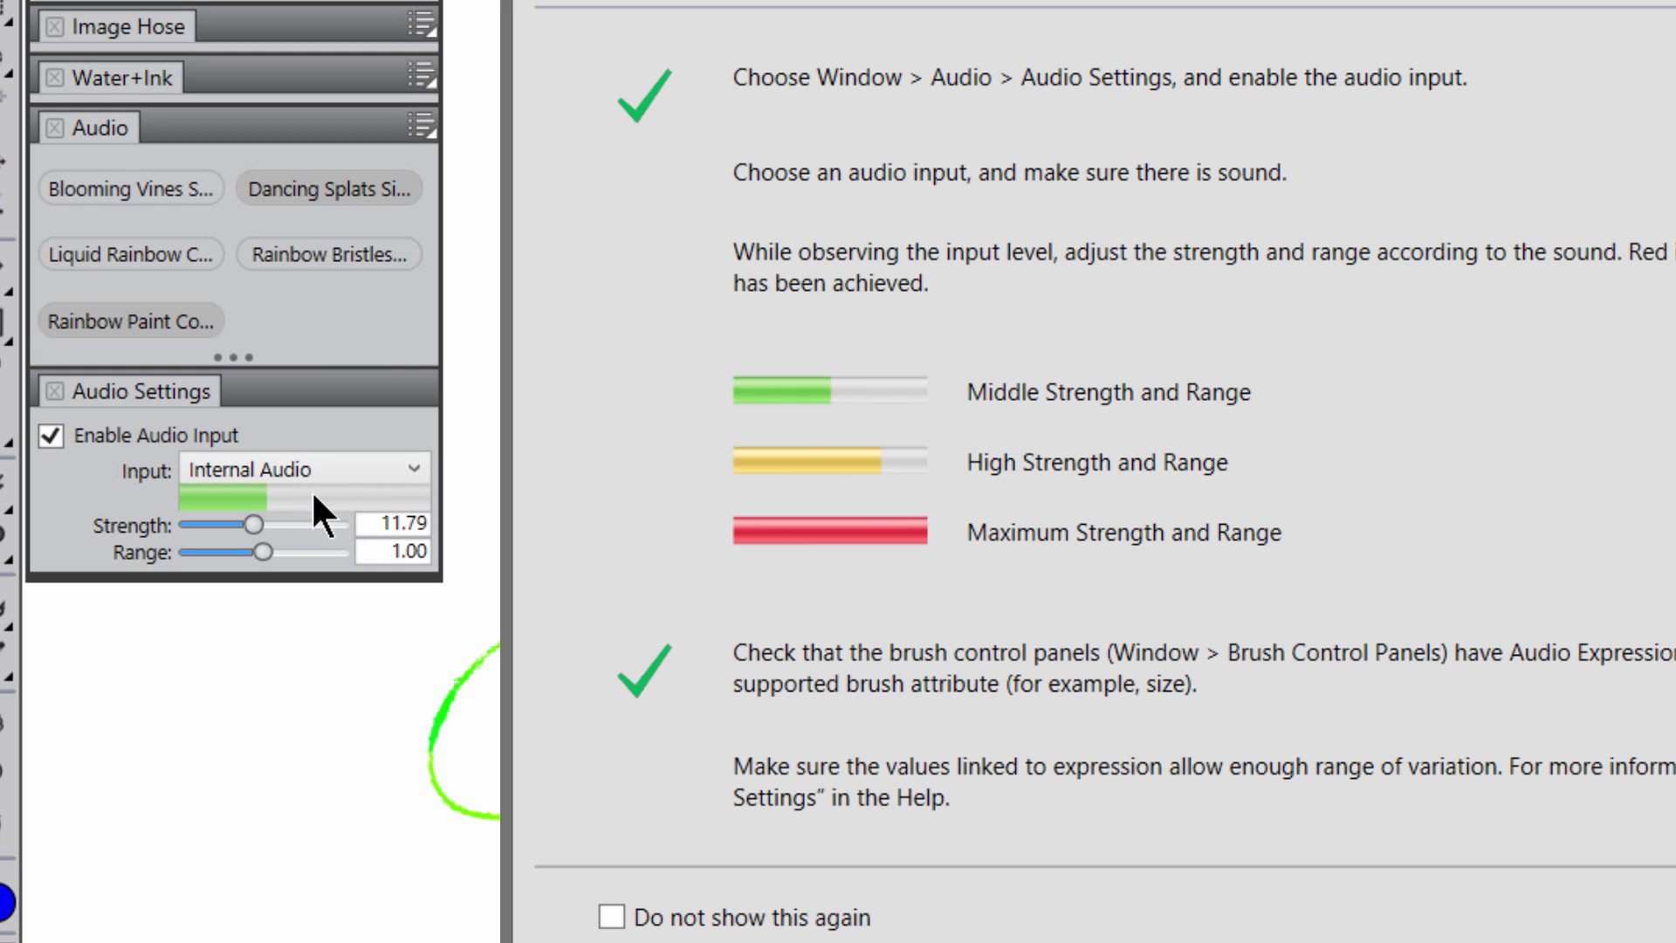
drag(250, 524, 247, 525)
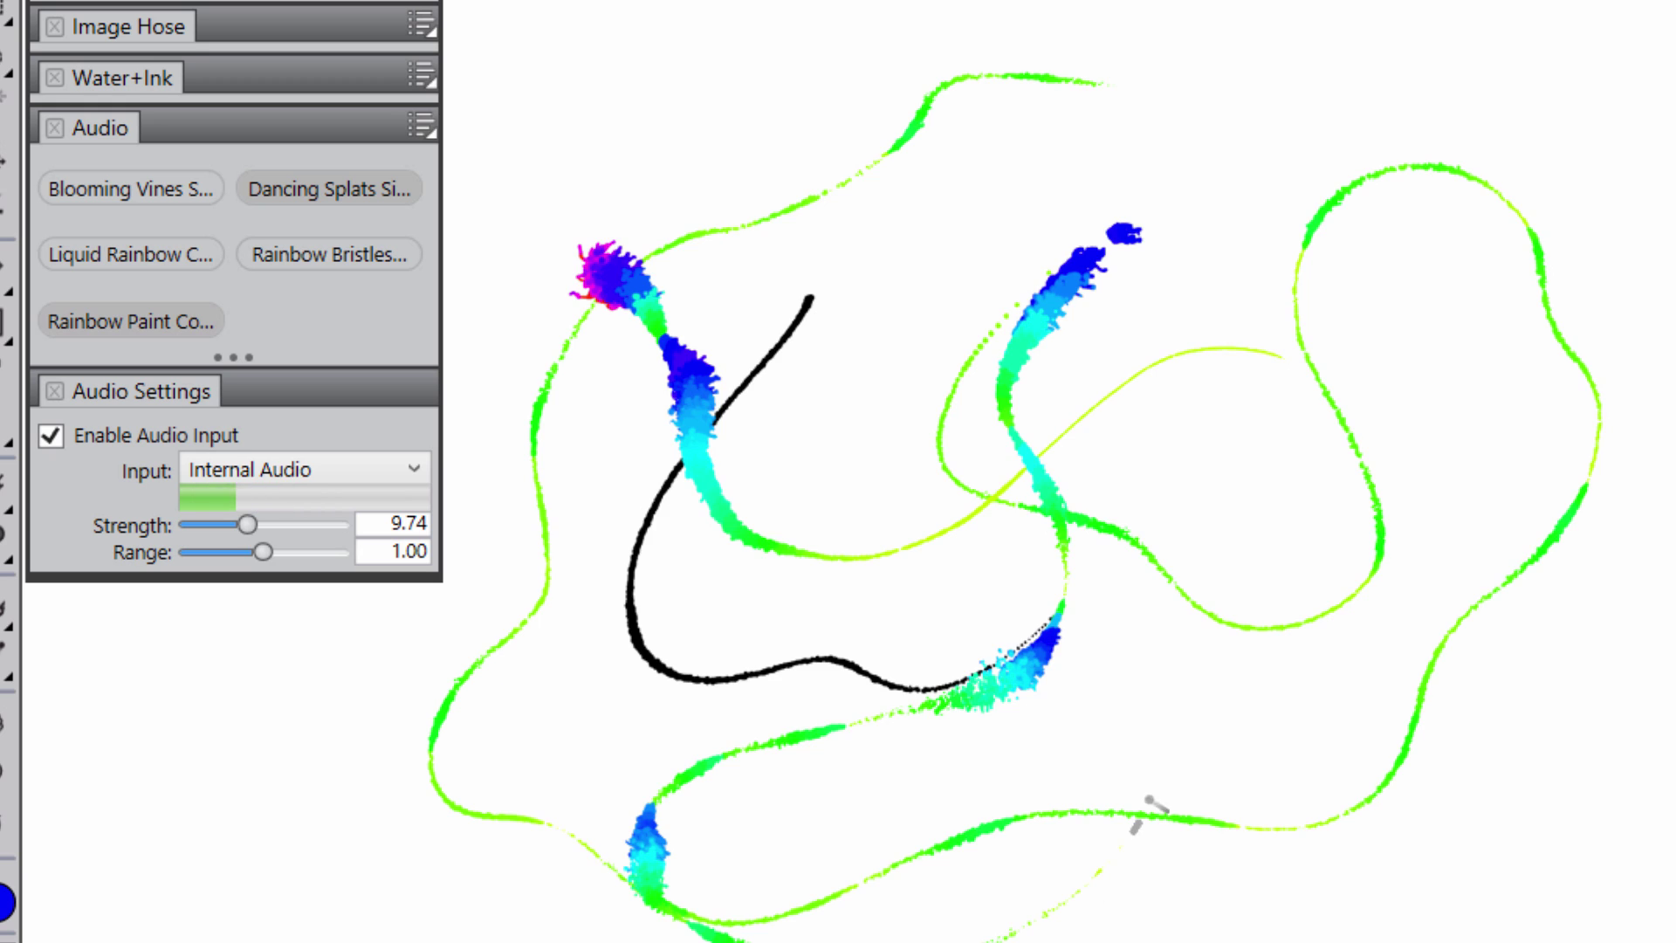
mouse_move(1379, 515)
mouse_down()
mouse_move(1209, 568)
mouse_move(1030, 917)
mouse_move(1061, 728)
mouse_up()
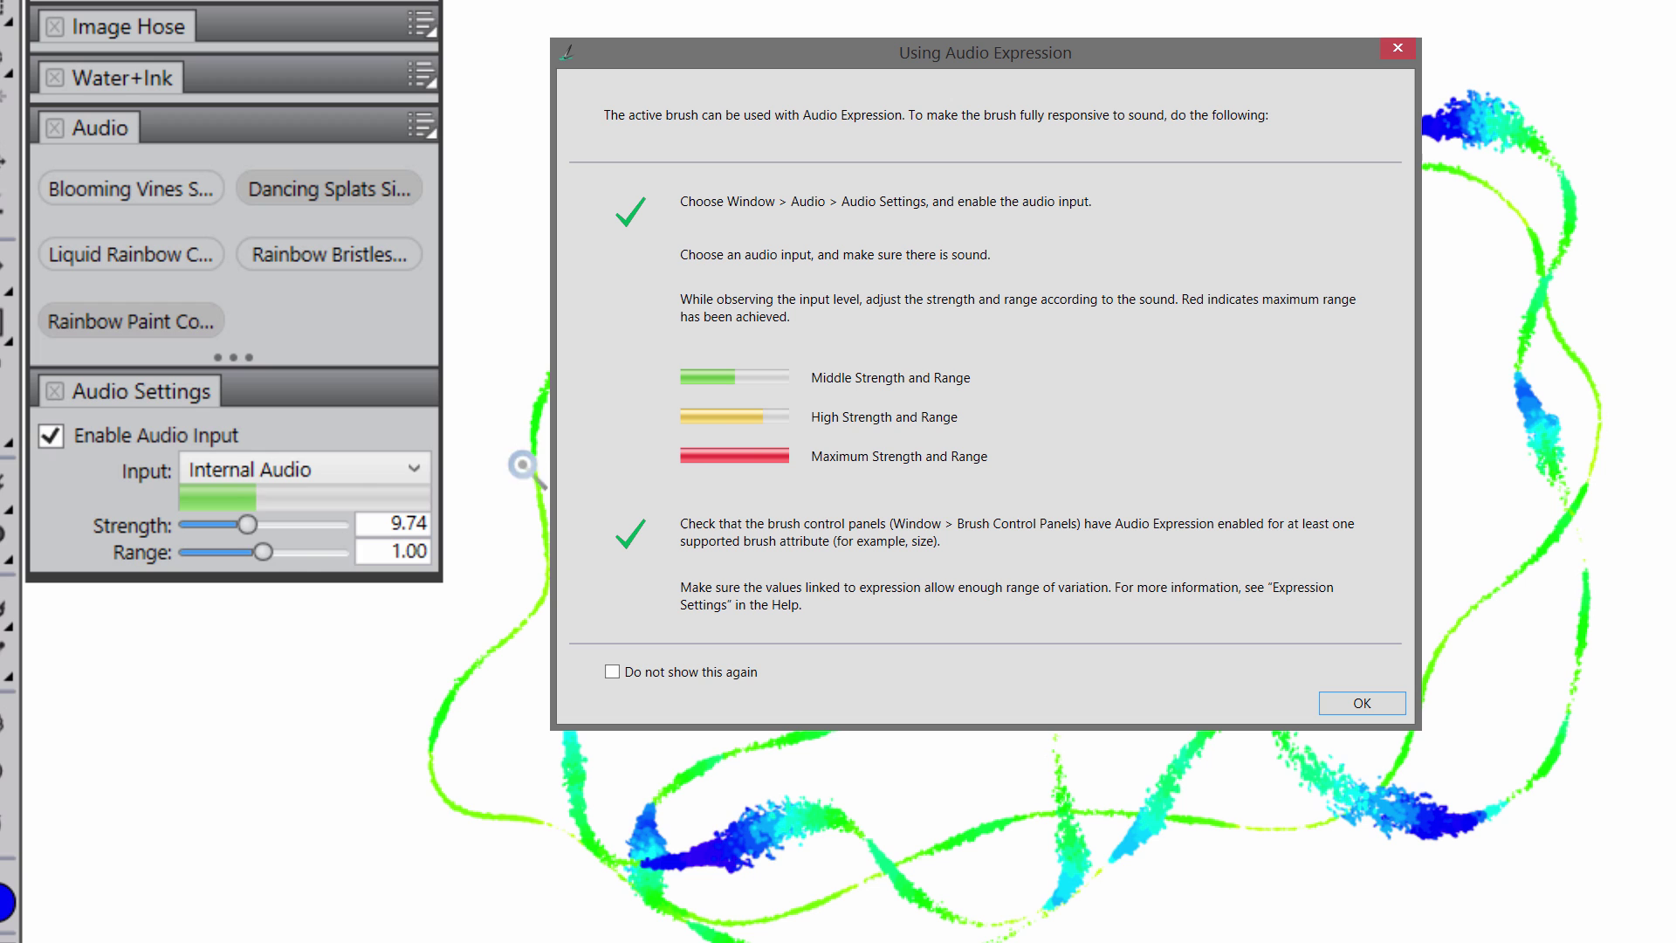
Step: Bring the audio range down to 1.85 while painting thin green audio strokes across the artwork
drag(261, 551, 229, 551)
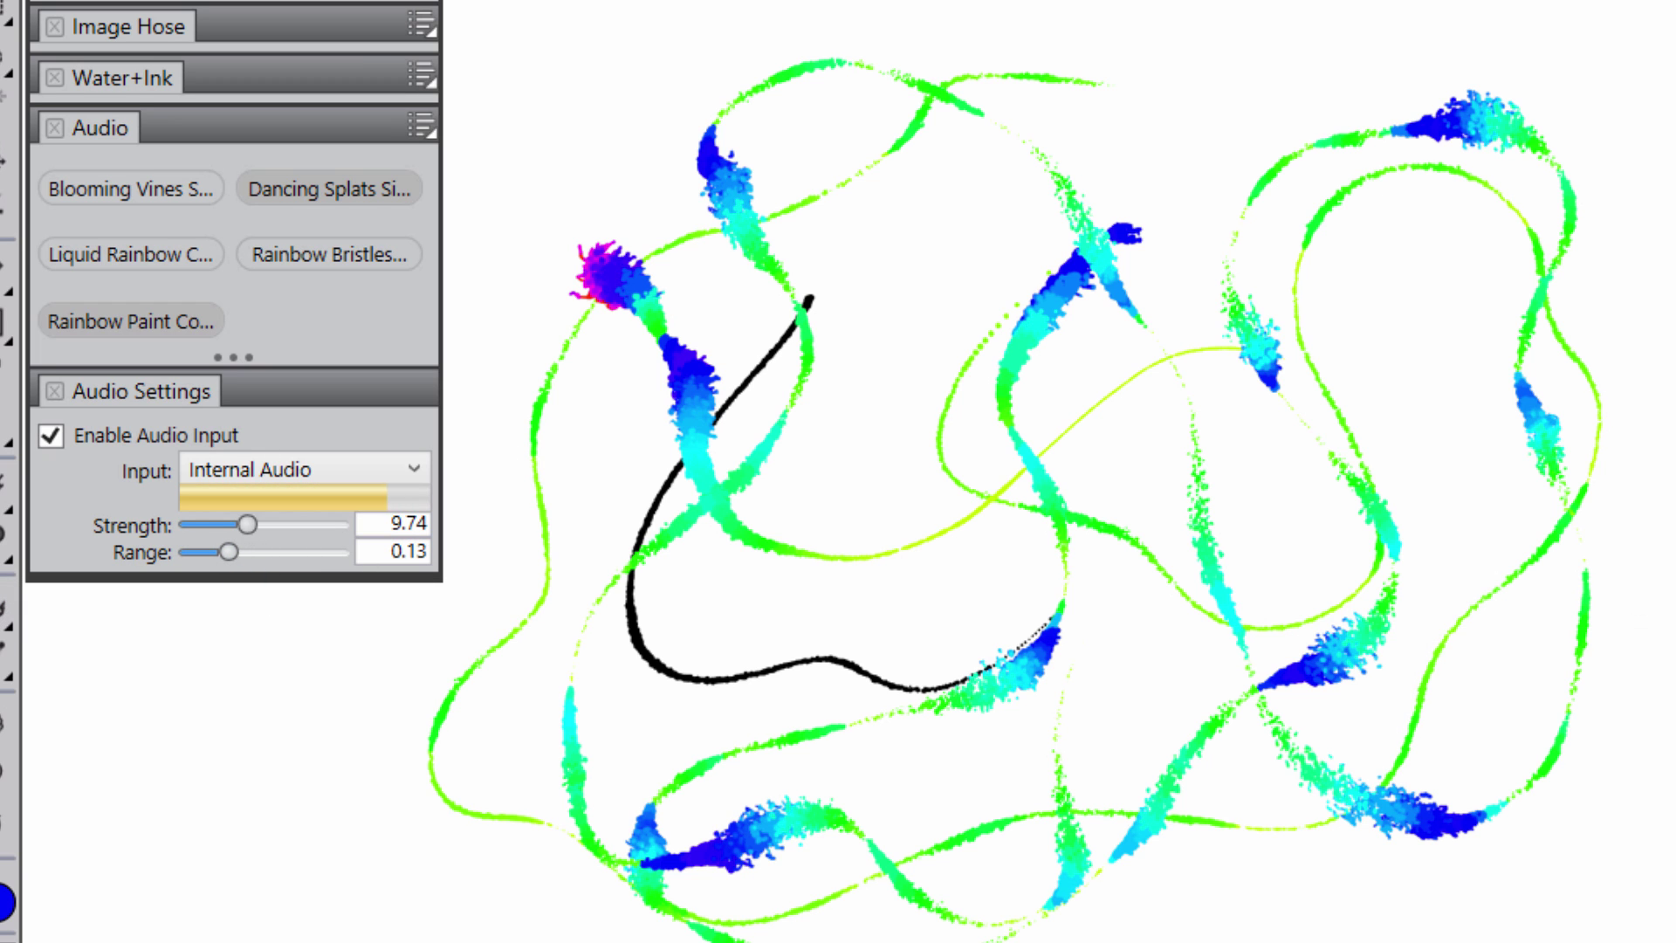
mouse_move(367, 690)
mouse_down()
mouse_move(790, 703)
mouse_move(1104, 524)
mouse_move(887, 270)
mouse_move(1153, 114)
mouse_move(1449, 201)
mouse_move(1440, 580)
mouse_move(1349, 772)
mouse_up()
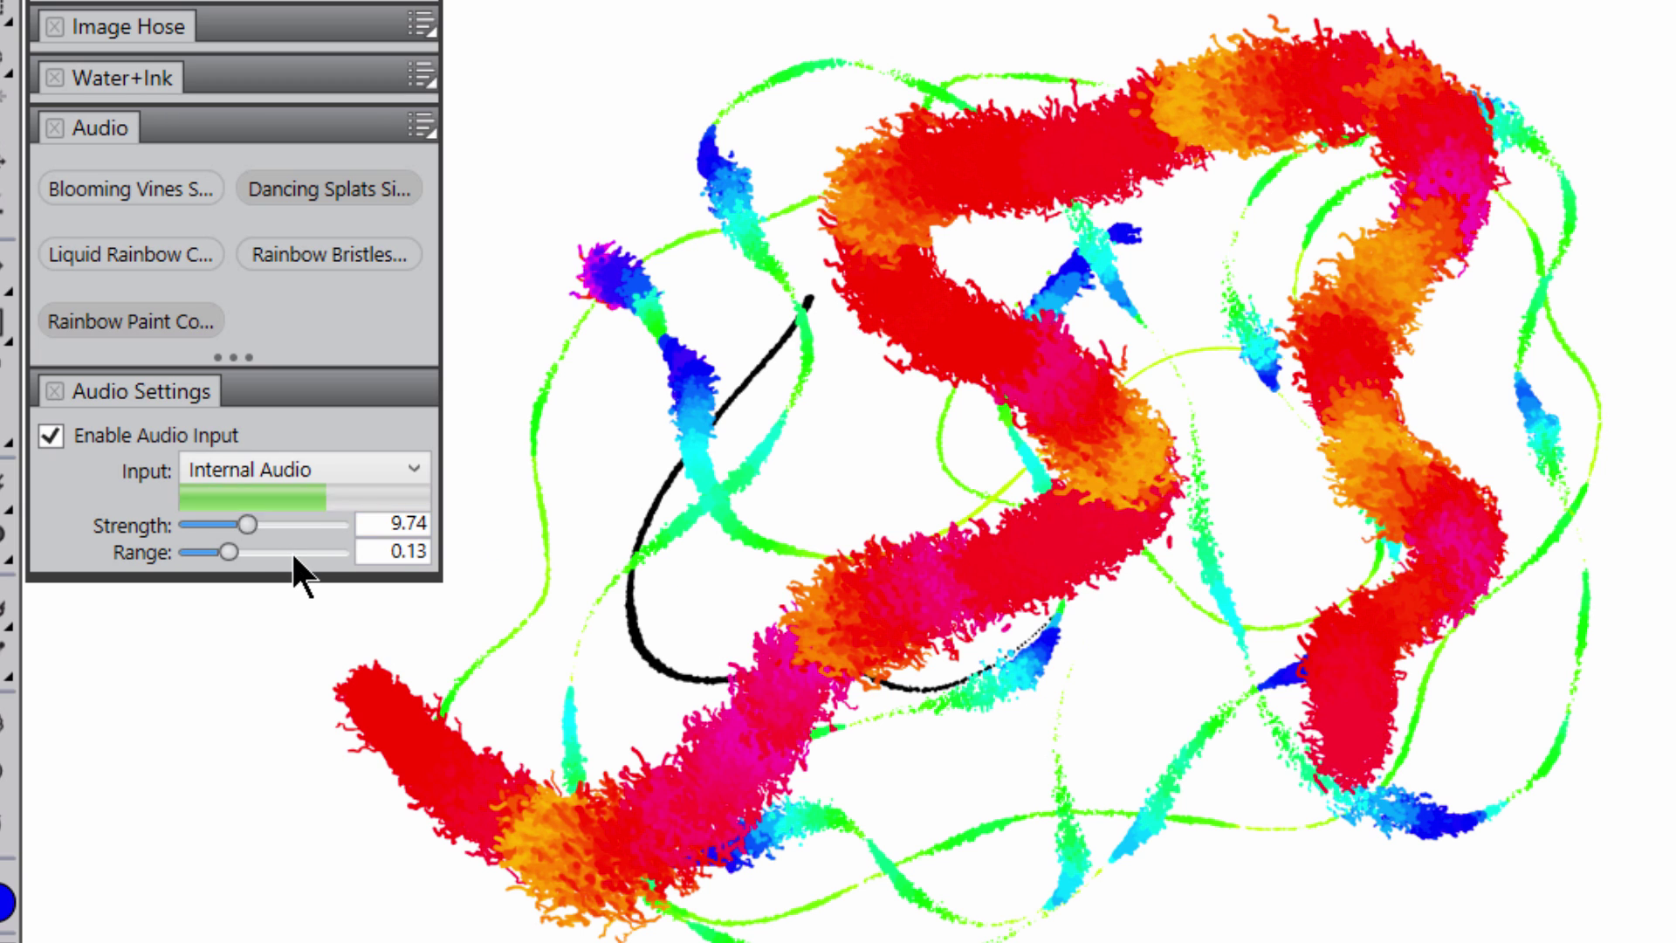
drag(229, 552, 292, 552)
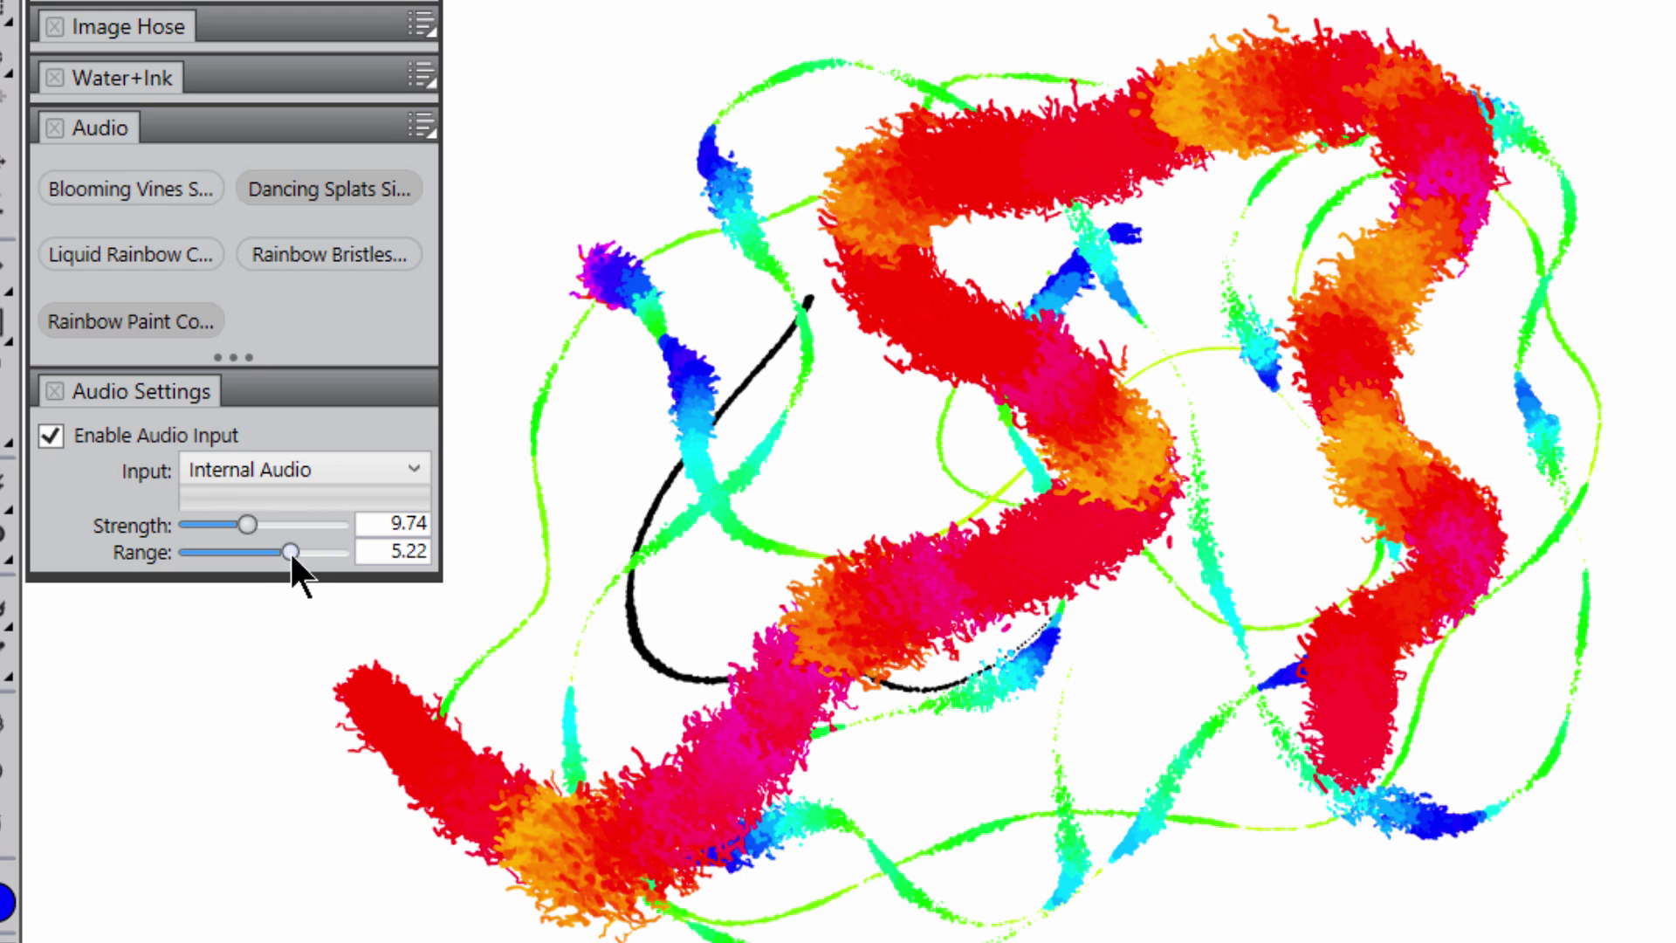
drag(616, 224, 672, 74)
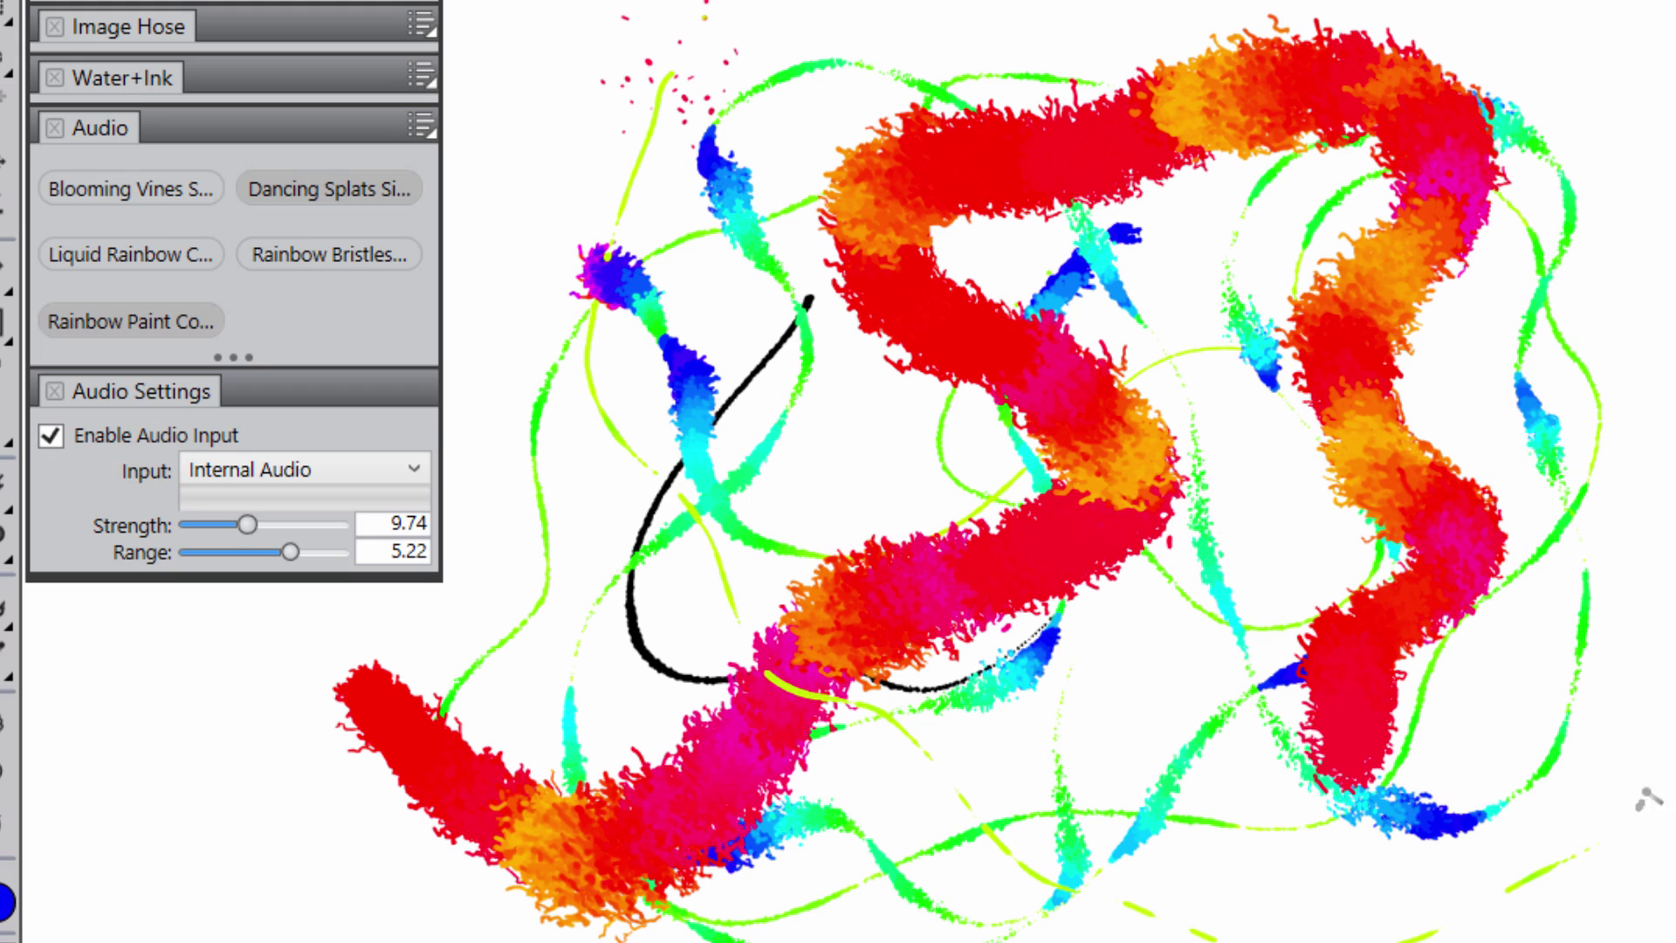
drag(1648, 798, 1656, 563)
drag(272, 553, 263, 554)
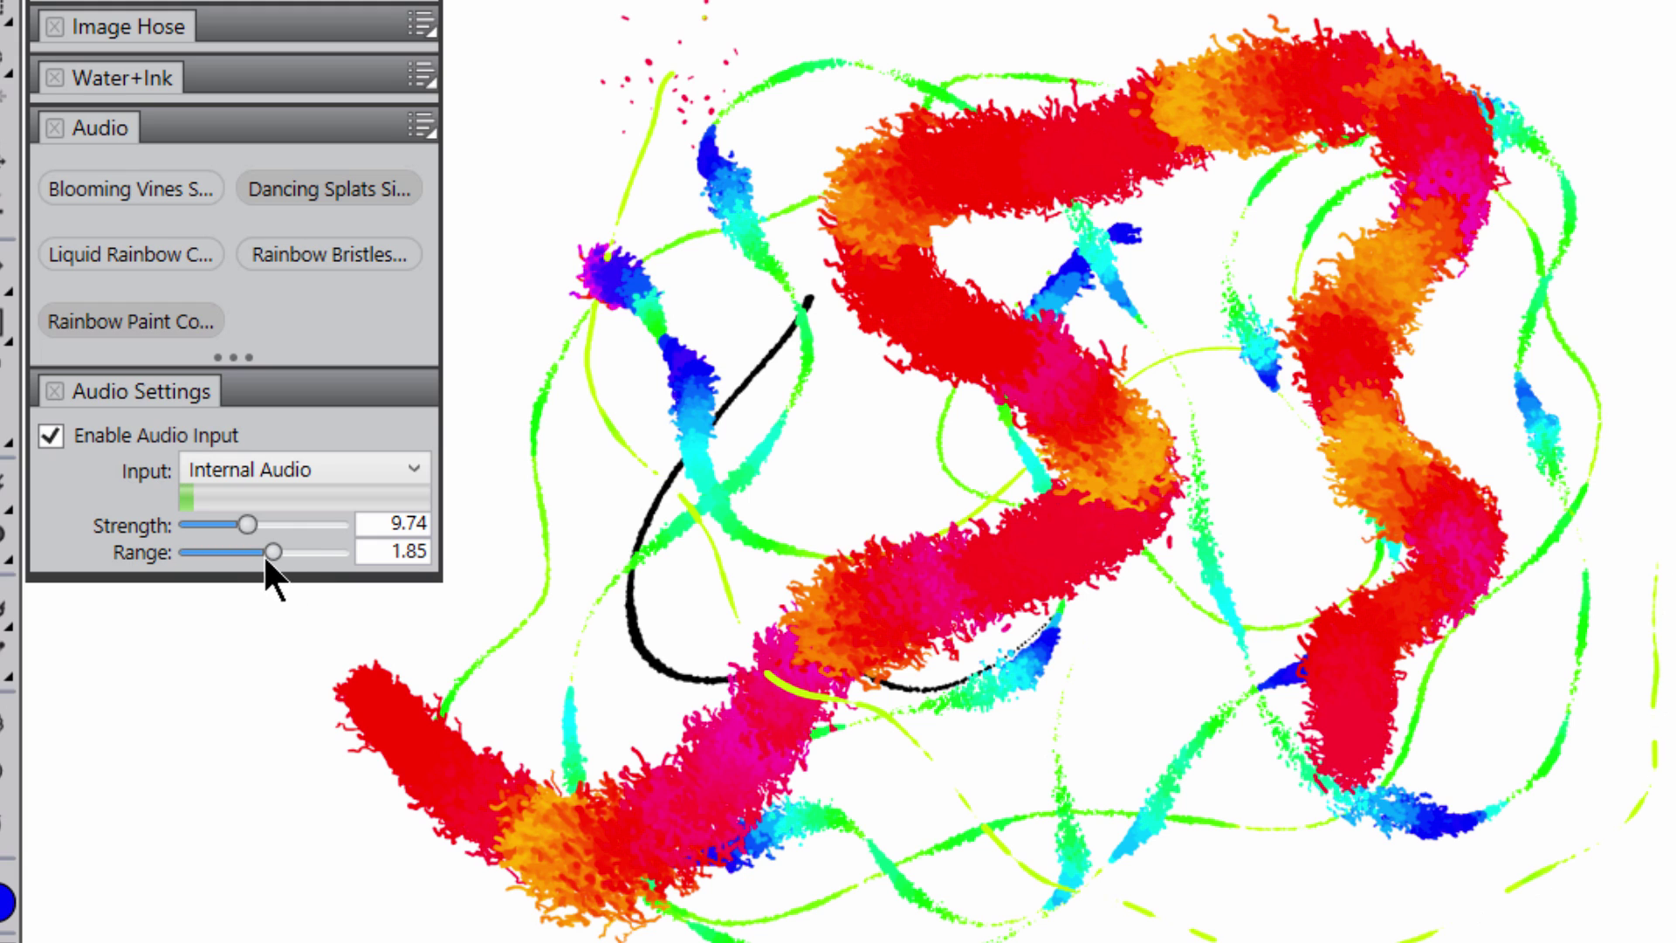
drag(1004, 759, 1396, 764)
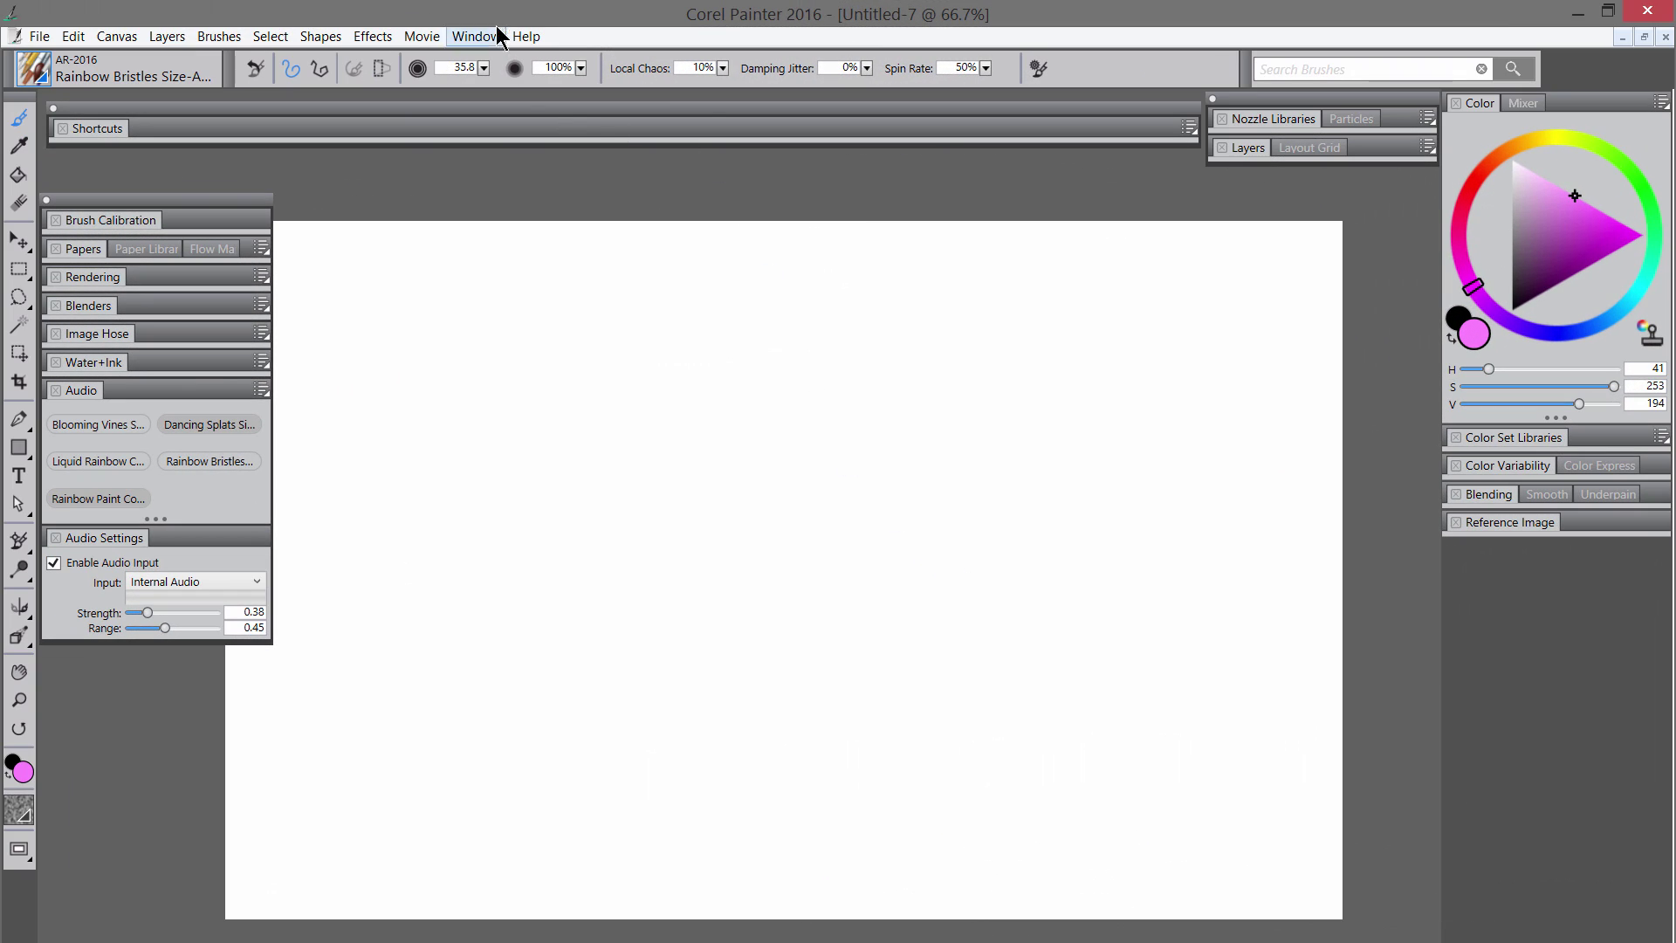
Step: Show the General brush control panel and float it over the canvas
click(477, 38)
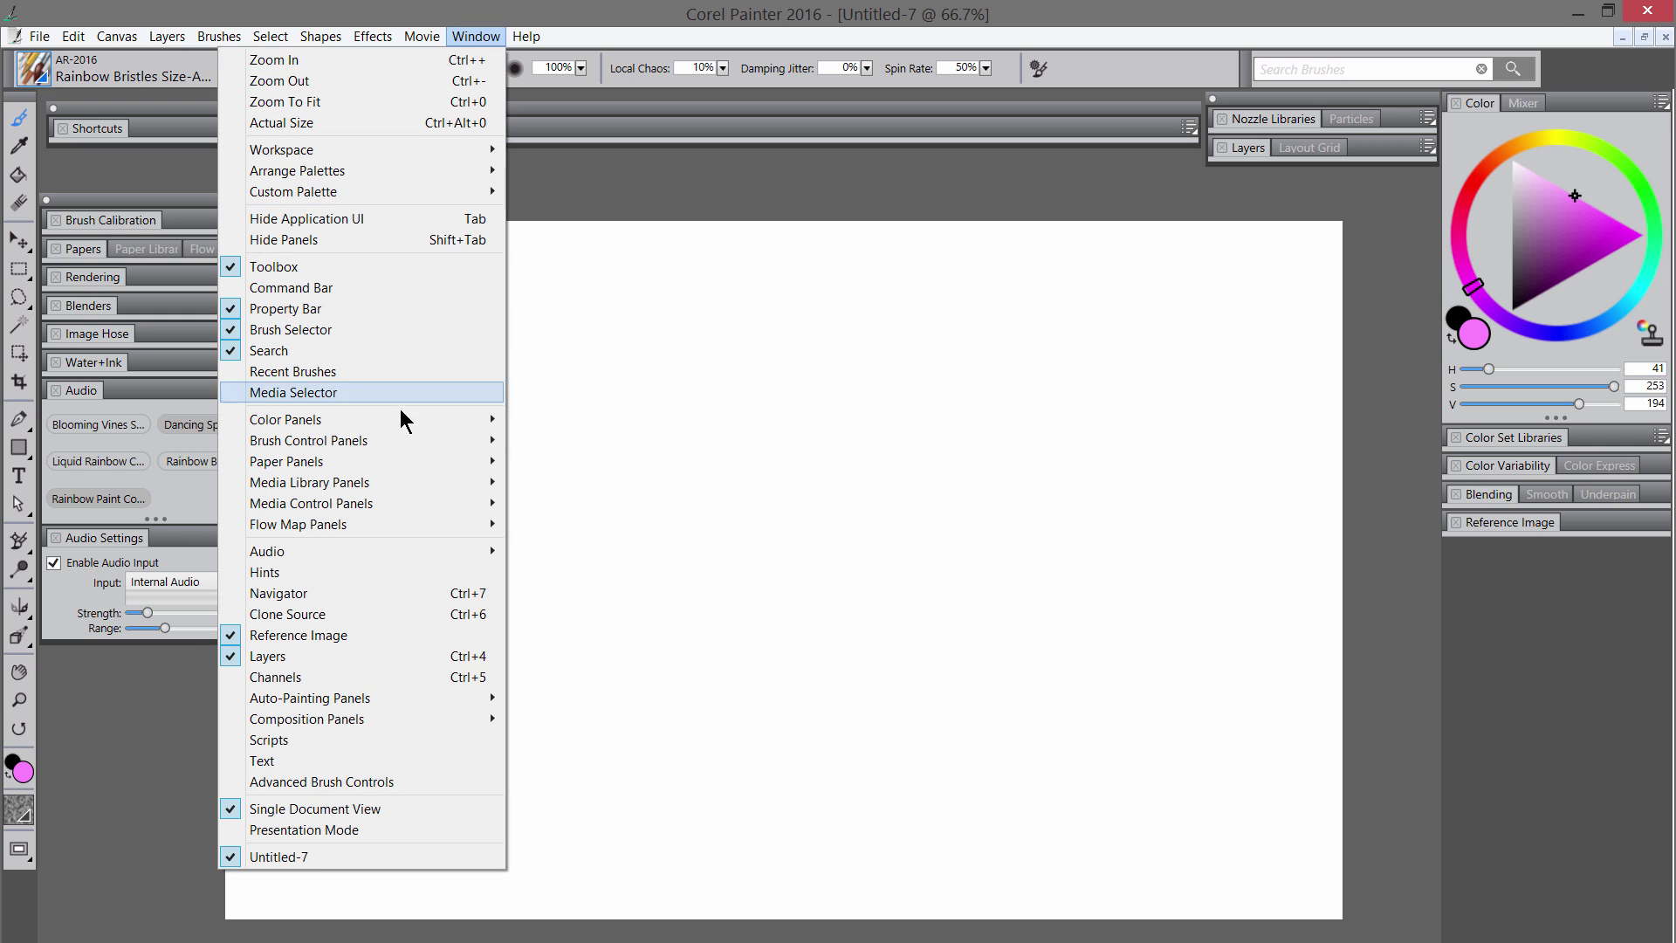
mouse_move(309, 440)
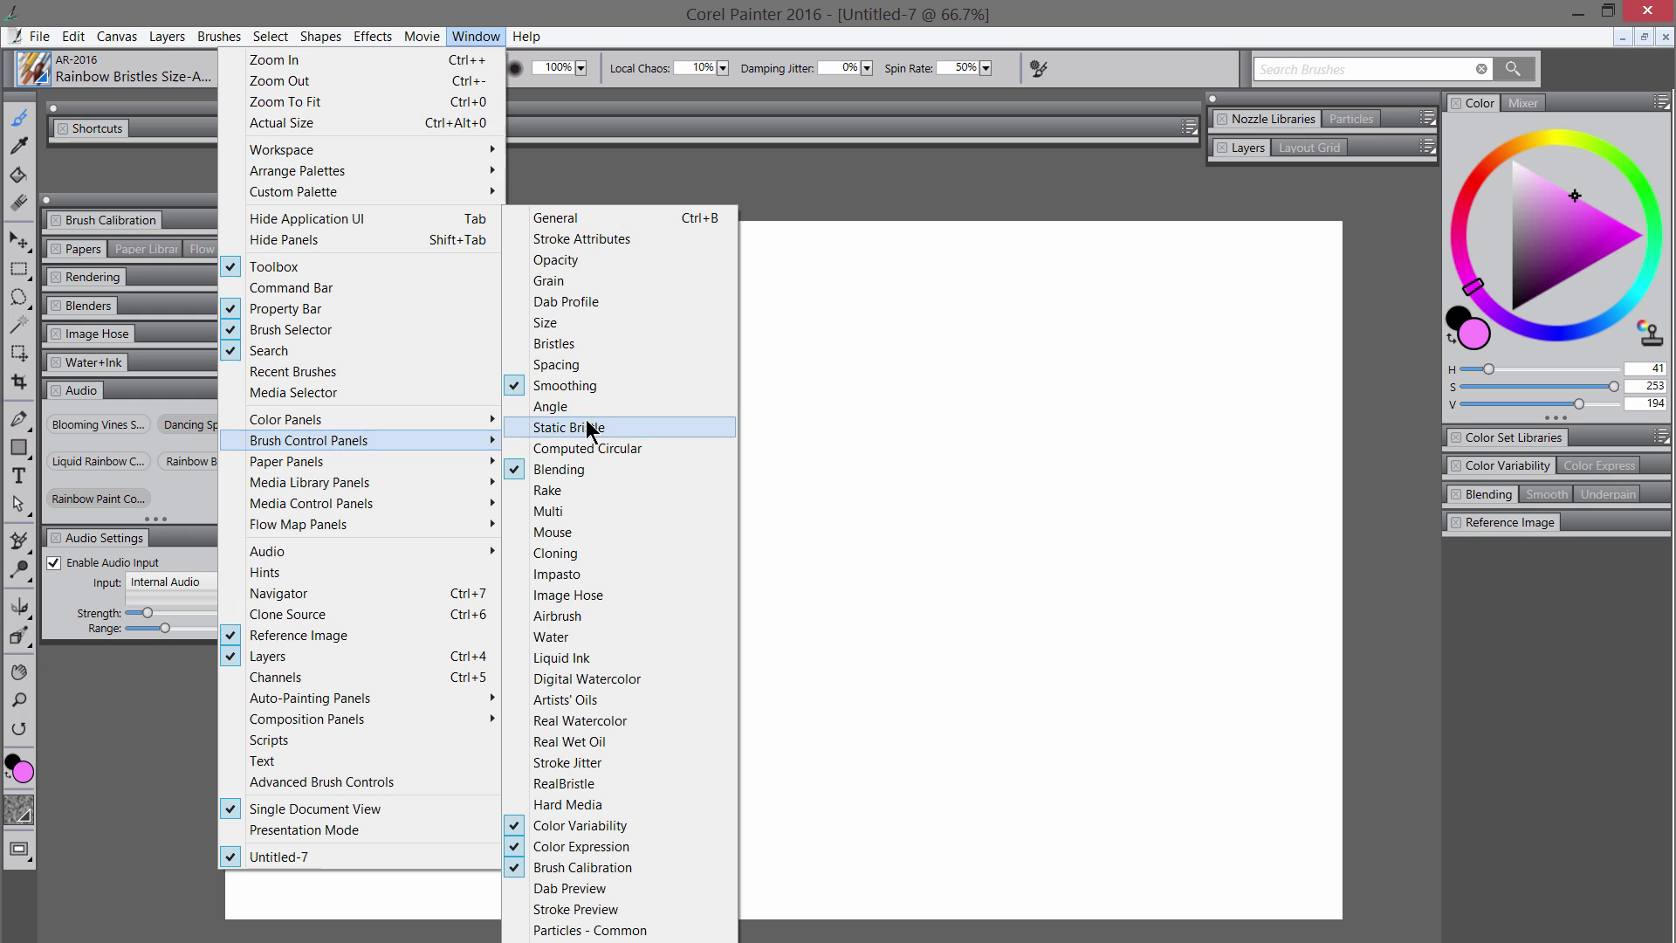
click(582, 218)
drag(583, 218, 1018, 233)
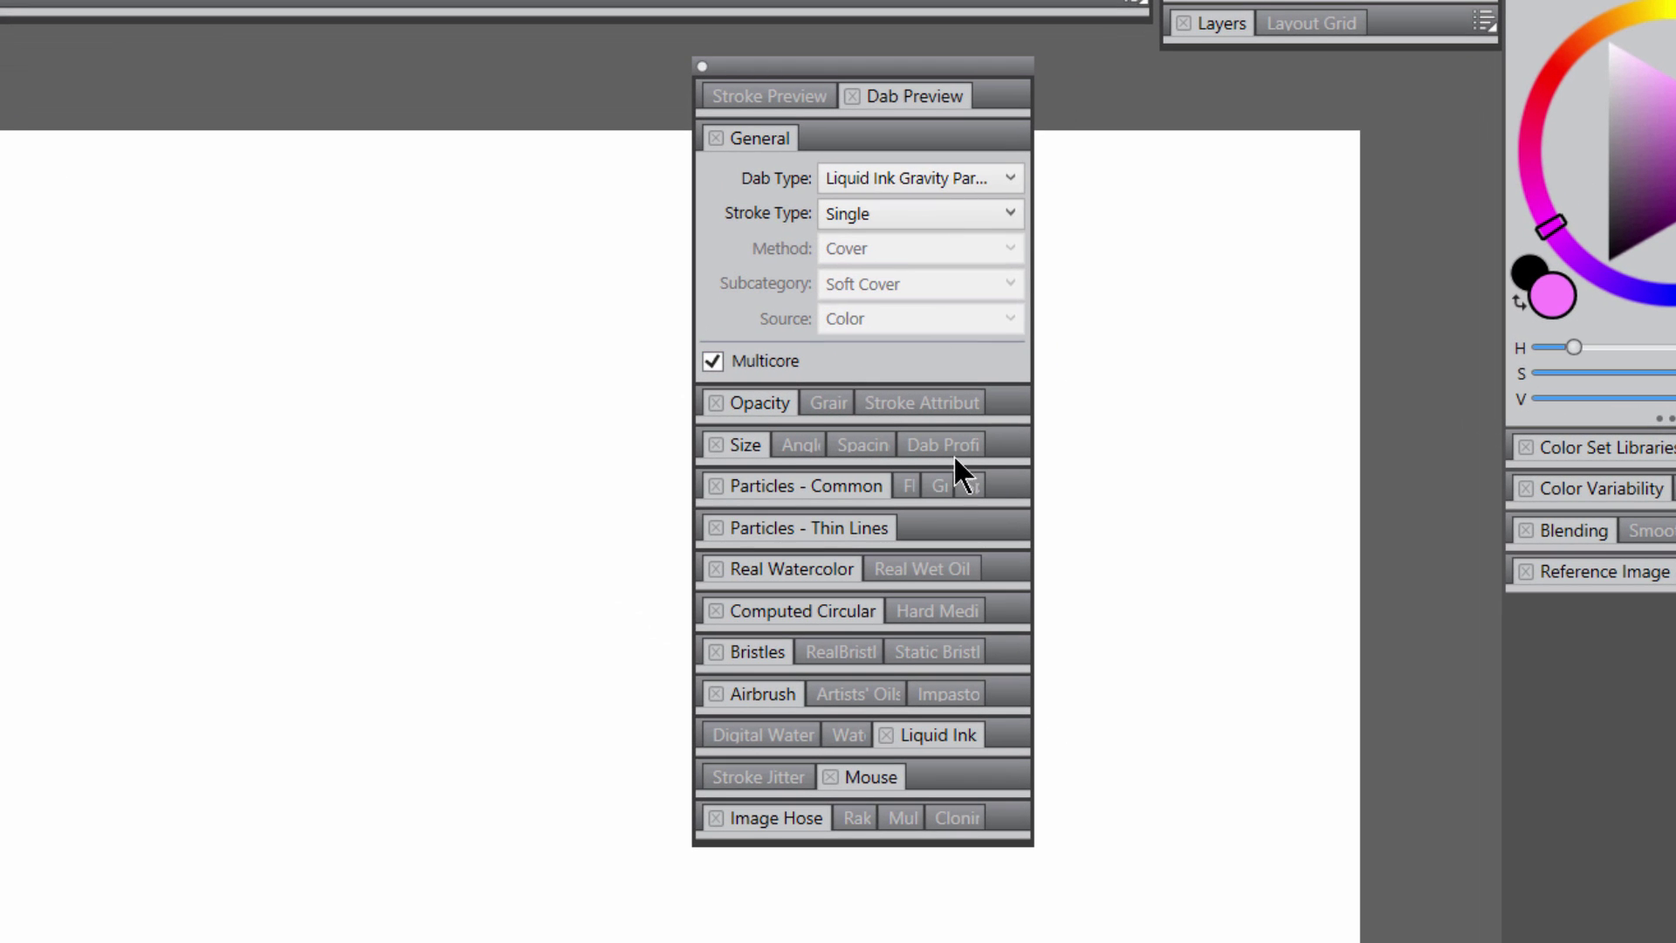
Step: Make brush size respond to audio in the Size panel, keeping Pressure, and expand Color Variability
click(749, 446)
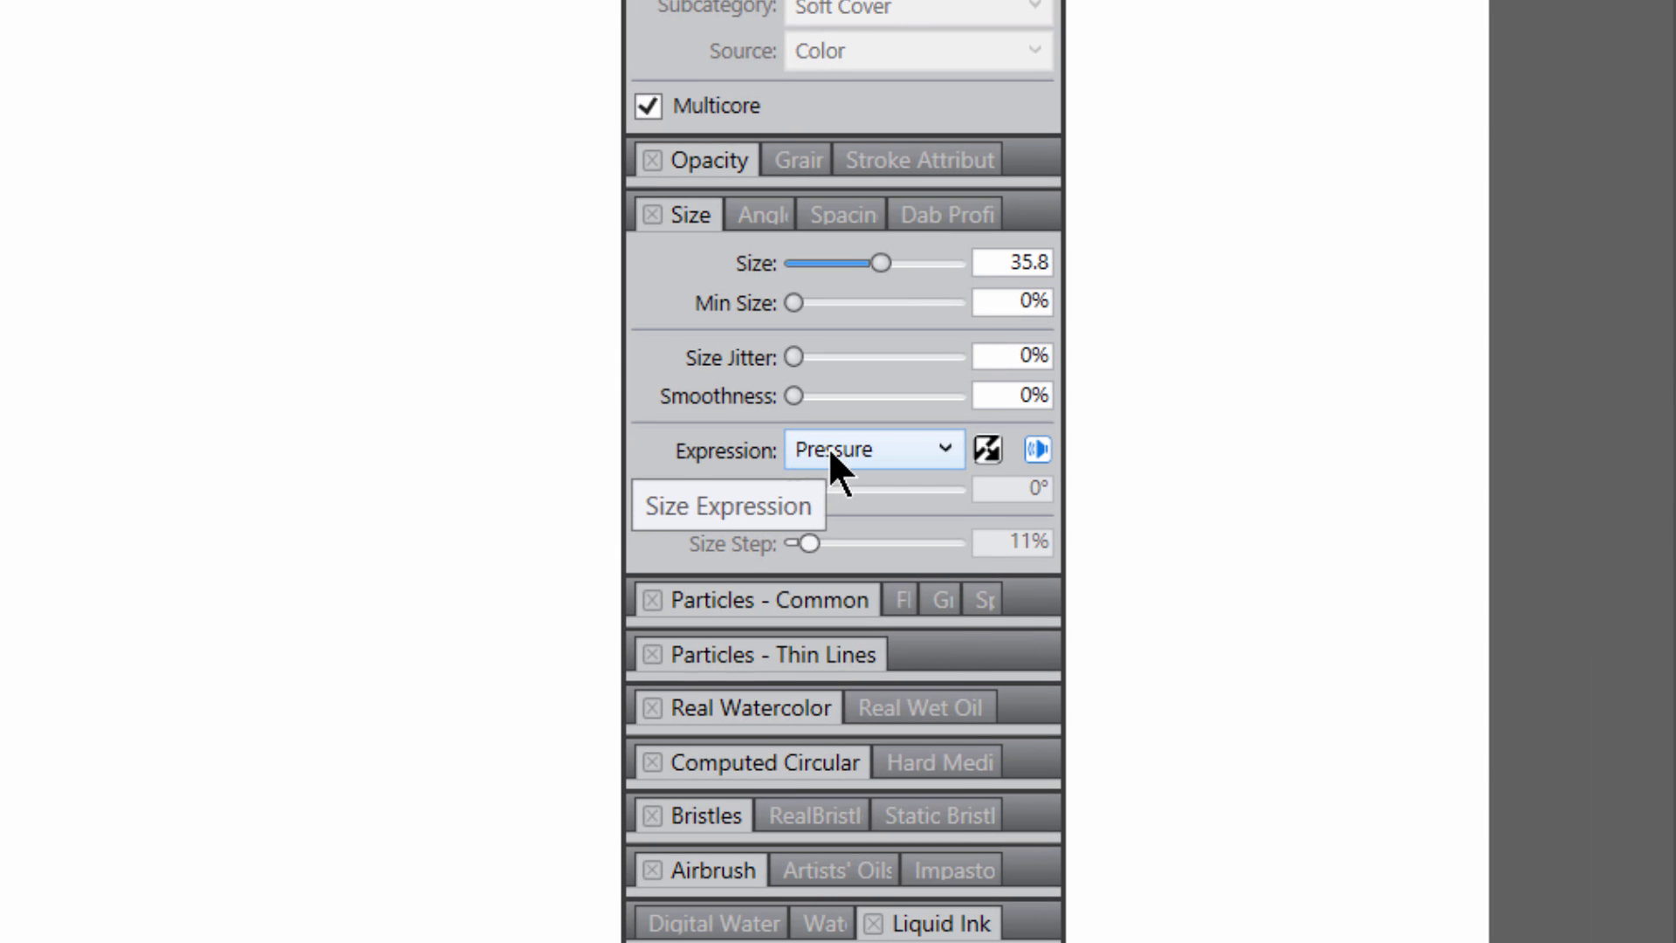
click(853, 626)
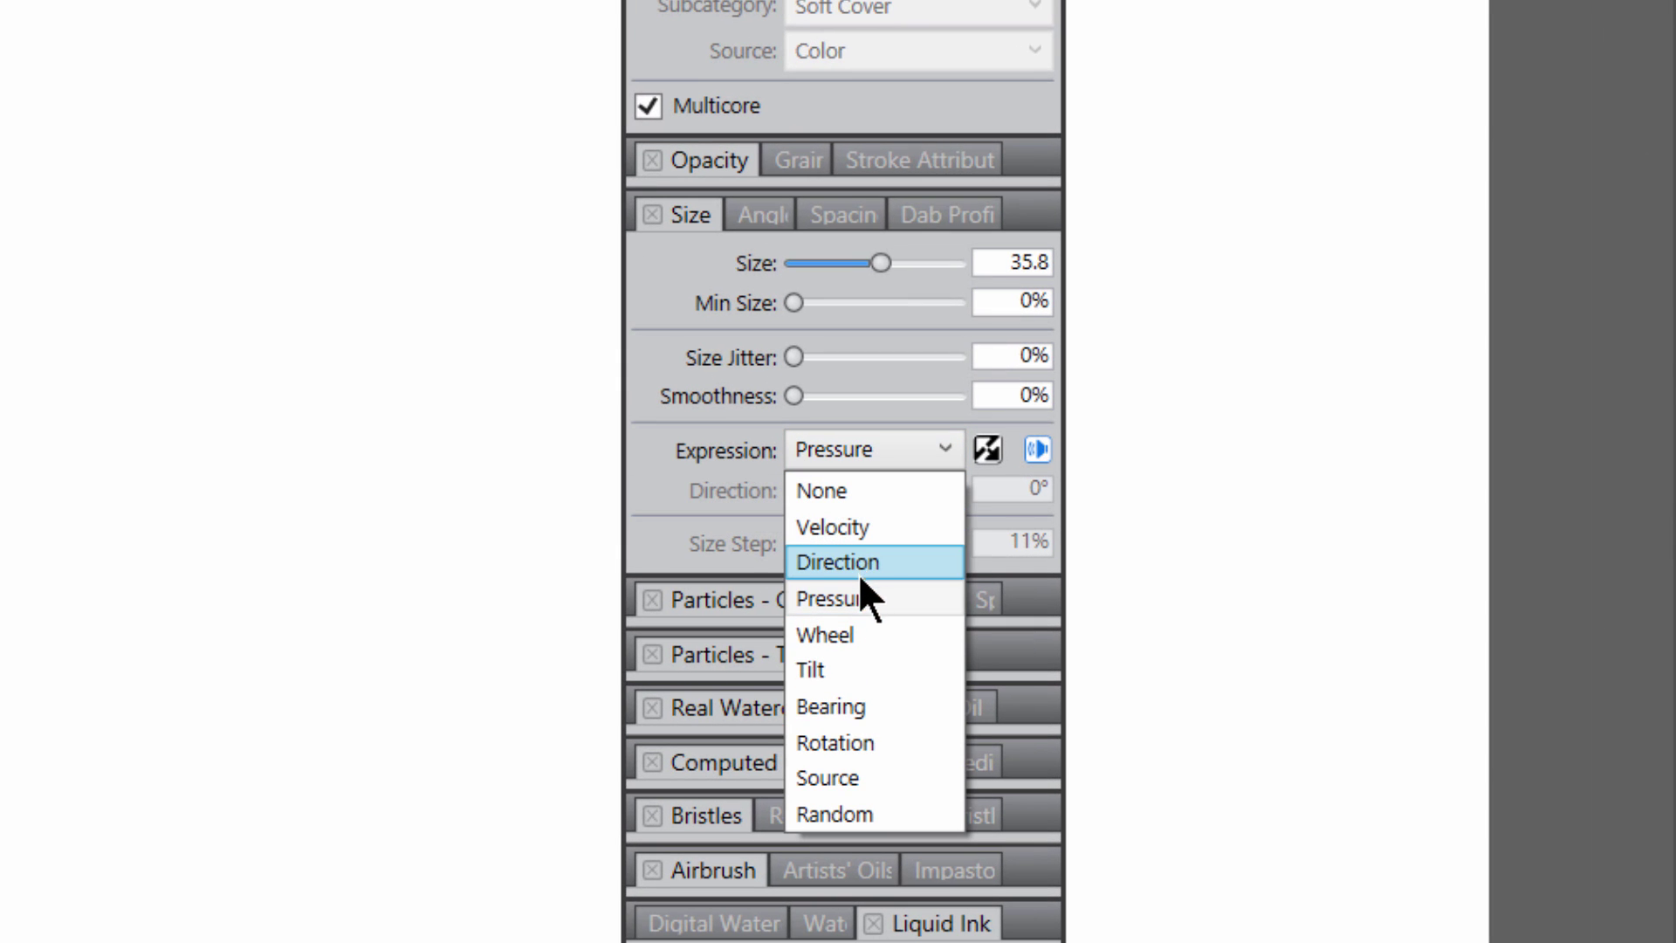
key(Escape)
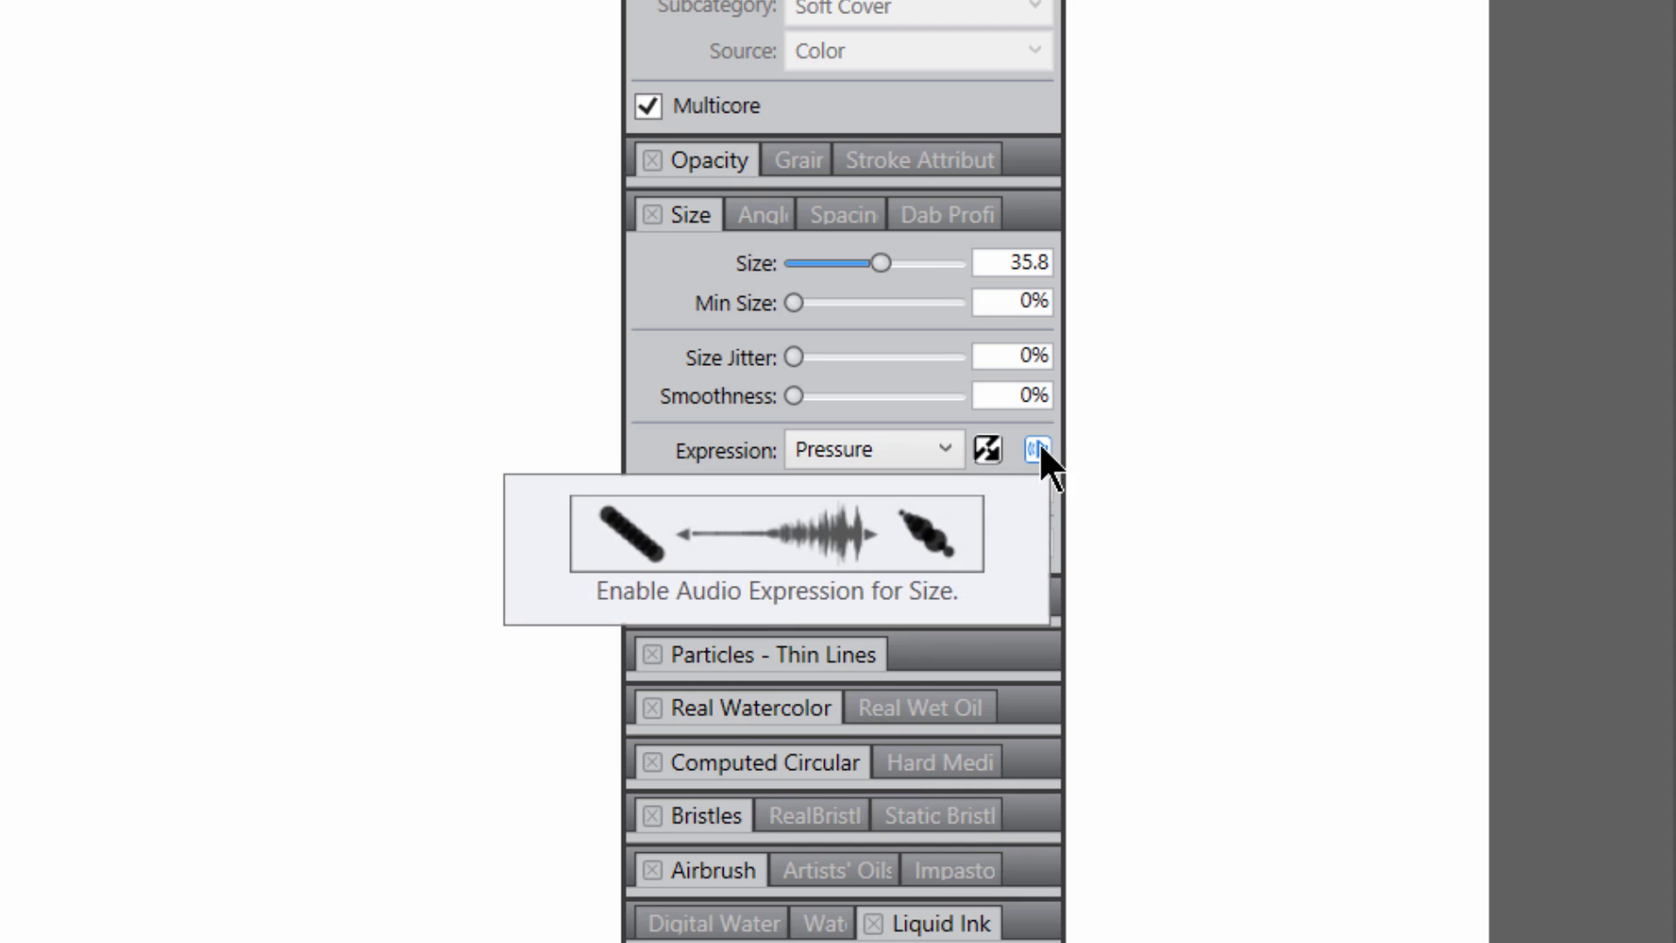
click(1038, 447)
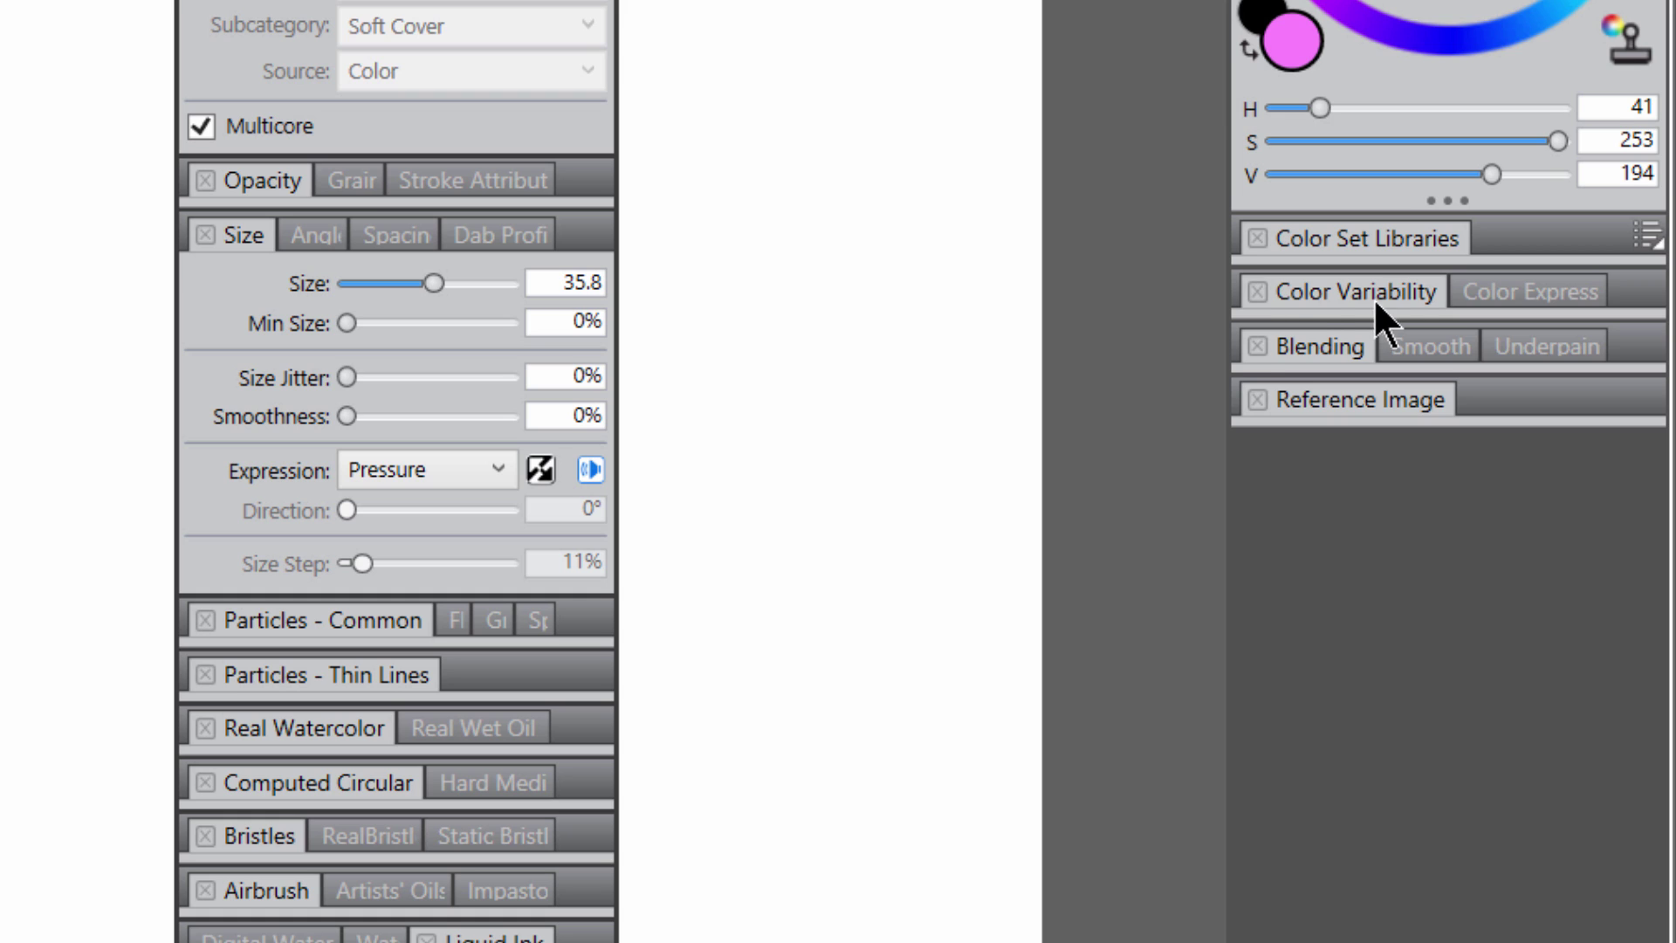
click(1374, 297)
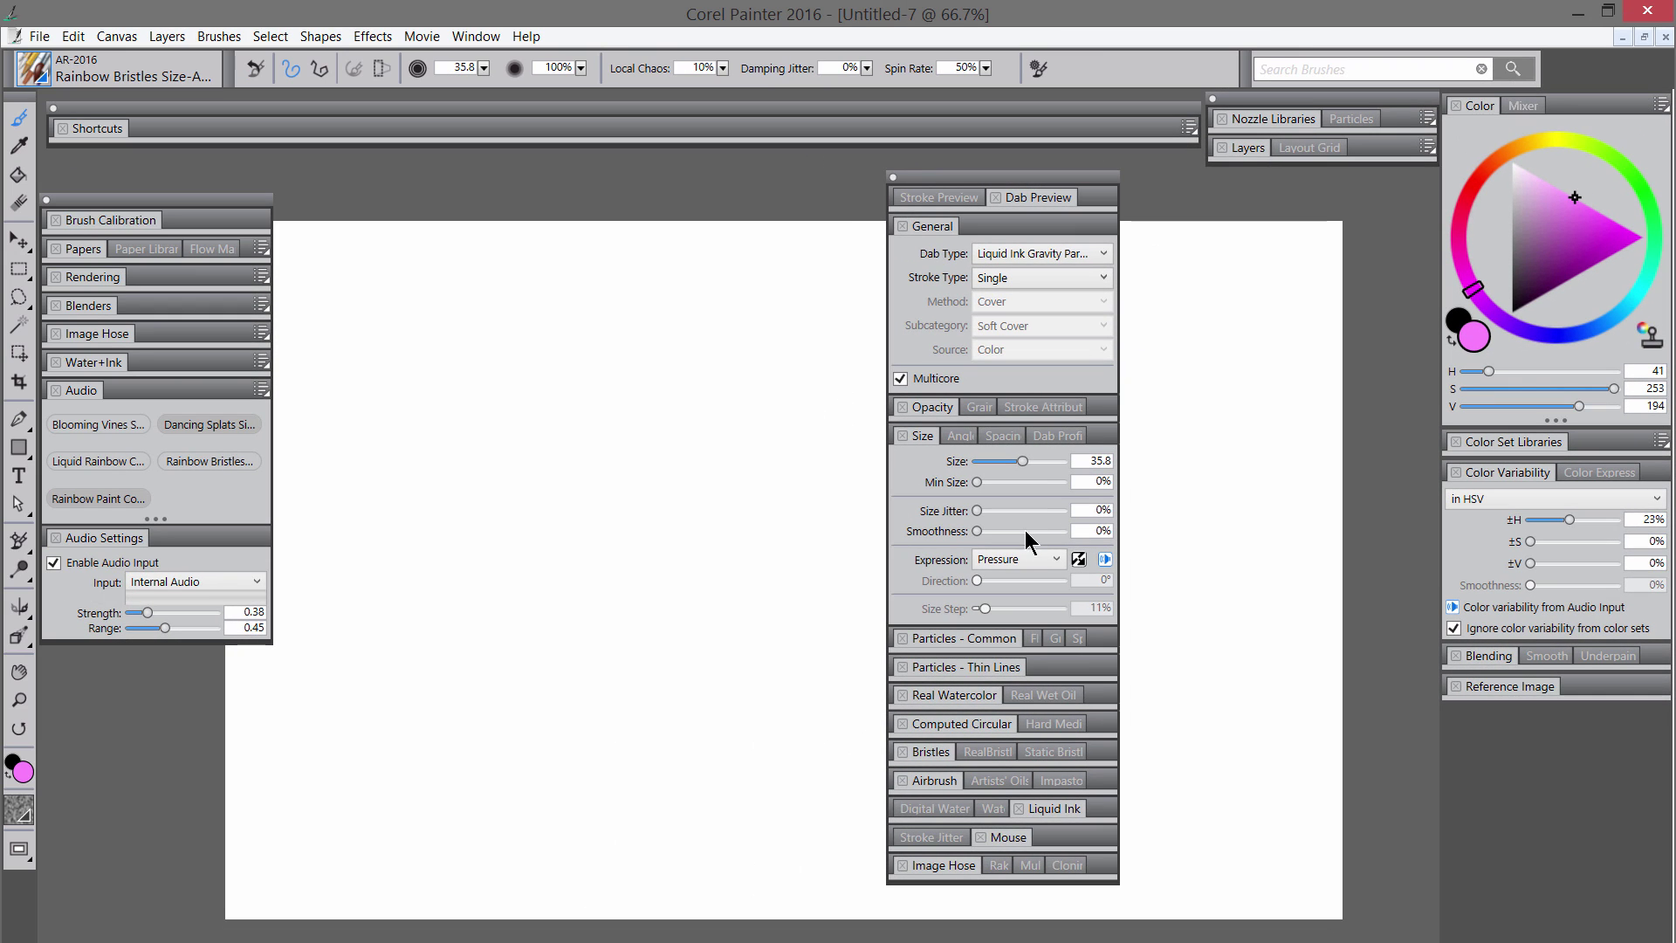
click(1011, 561)
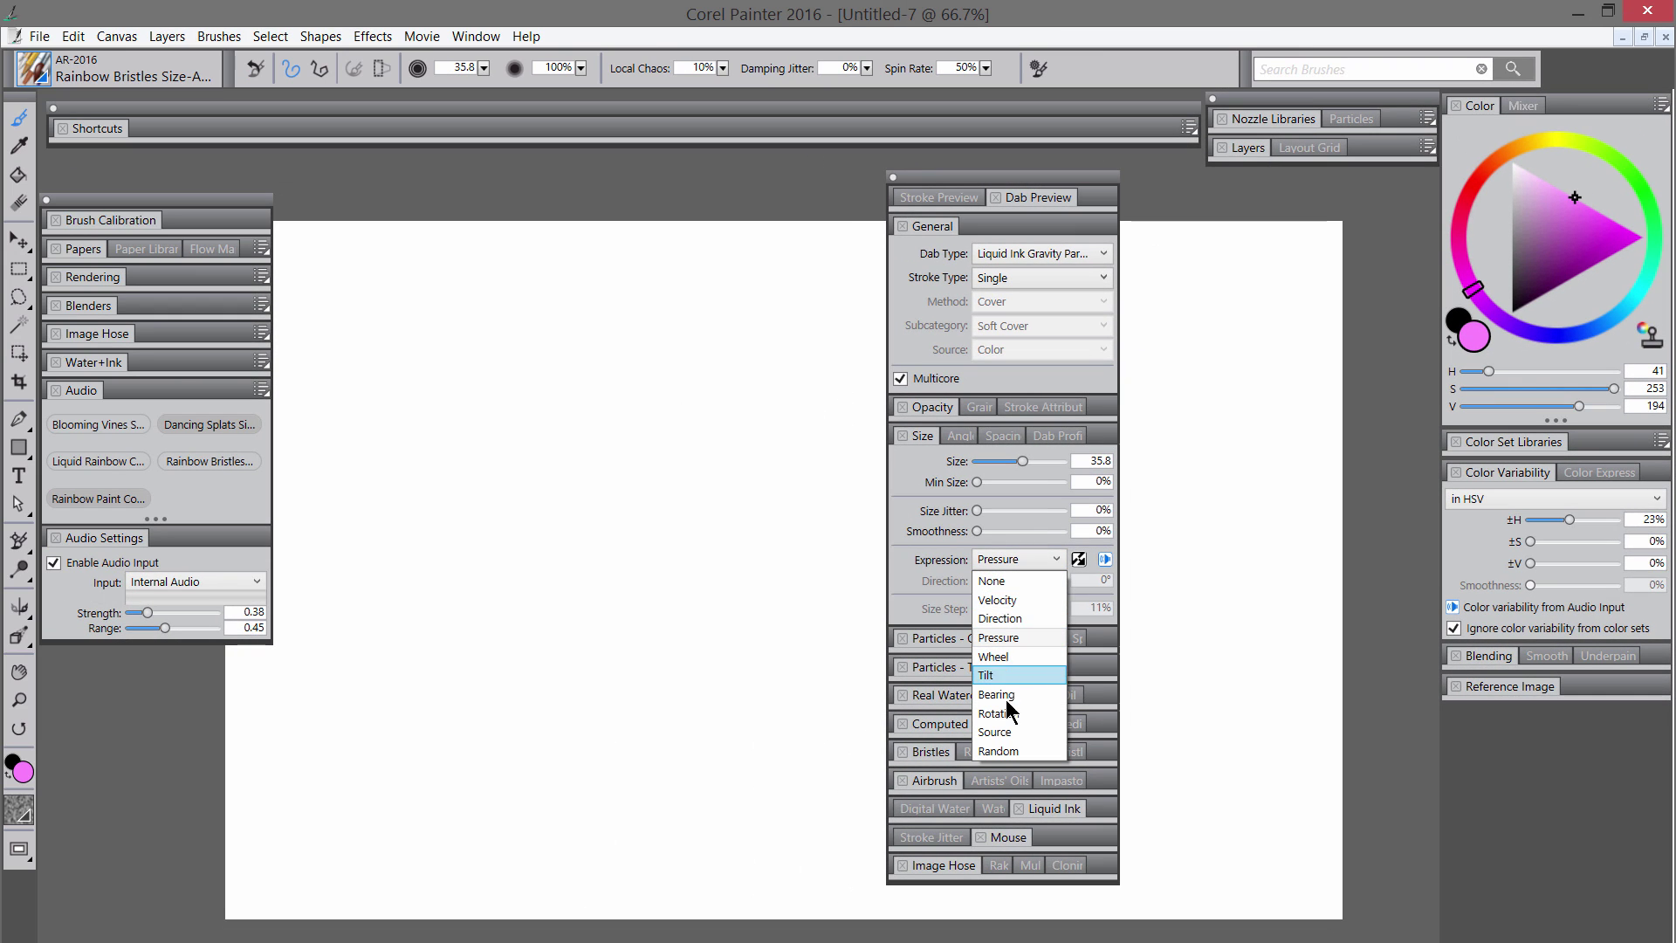
click(1161, 562)
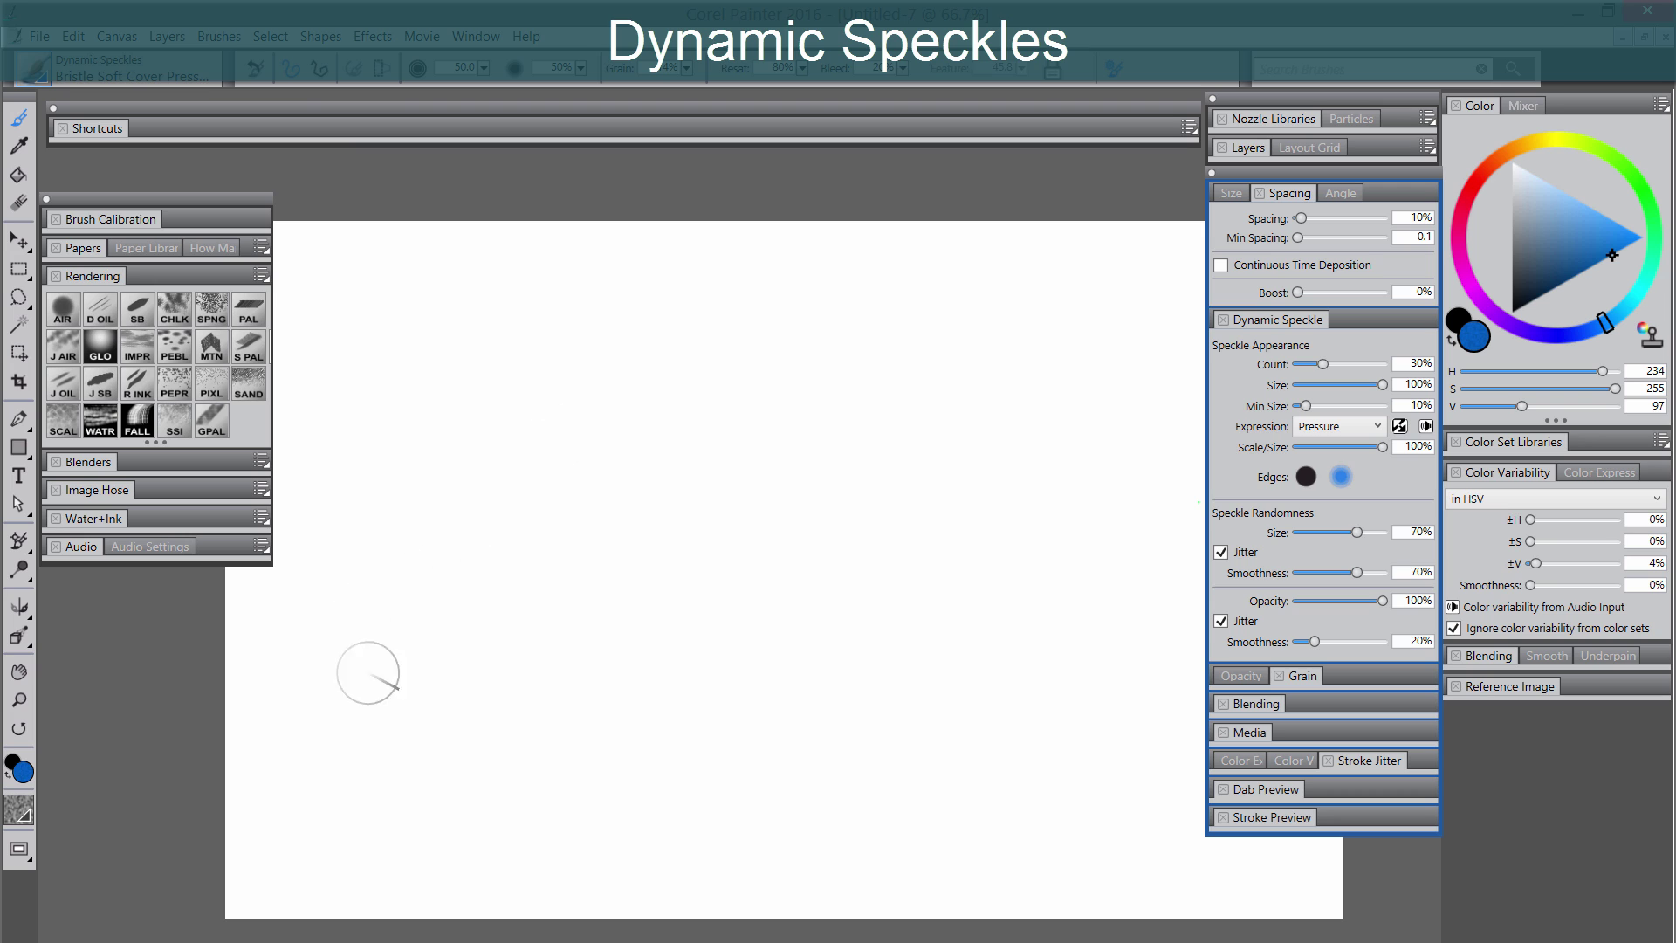
Step: Paint five curved blue Dynamic Speckles strokes across the canvas
mouse_move(348, 742)
mouse_down()
mouse_move(598, 477)
mouse_move(1042, 312)
mouse_up()
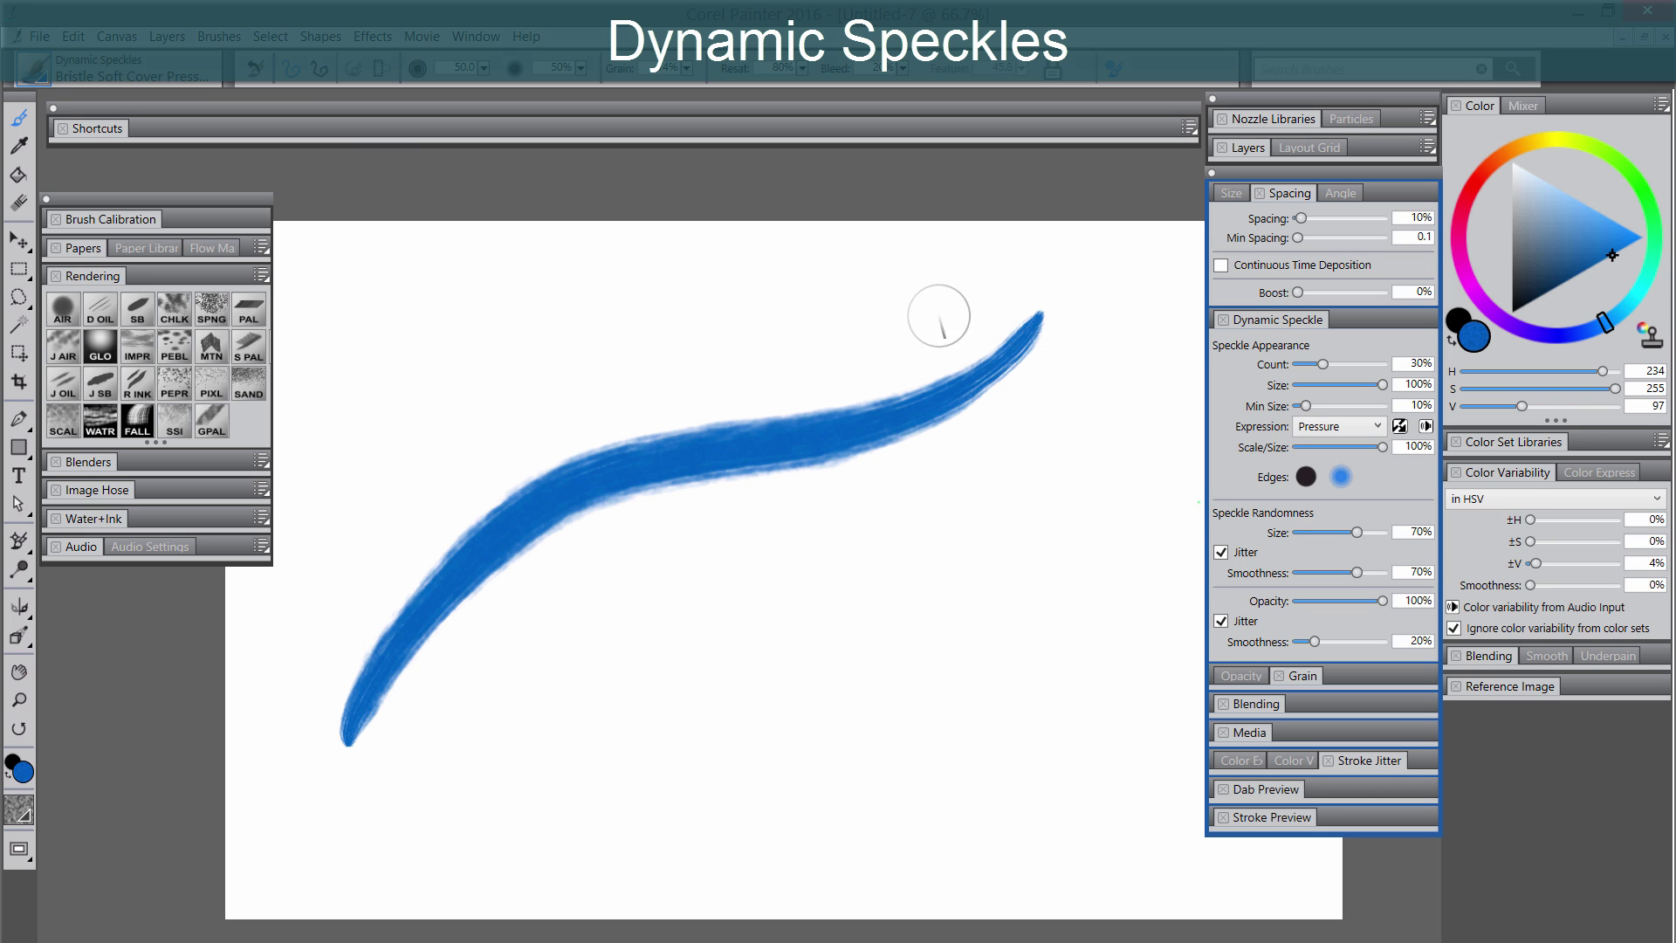
mouse_move(925, 328)
mouse_down()
mouse_move(480, 405)
mouse_move(339, 584)
mouse_up()
mouse_move(435, 793)
mouse_down()
mouse_move(554, 663)
mouse_move(1077, 474)
mouse_up()
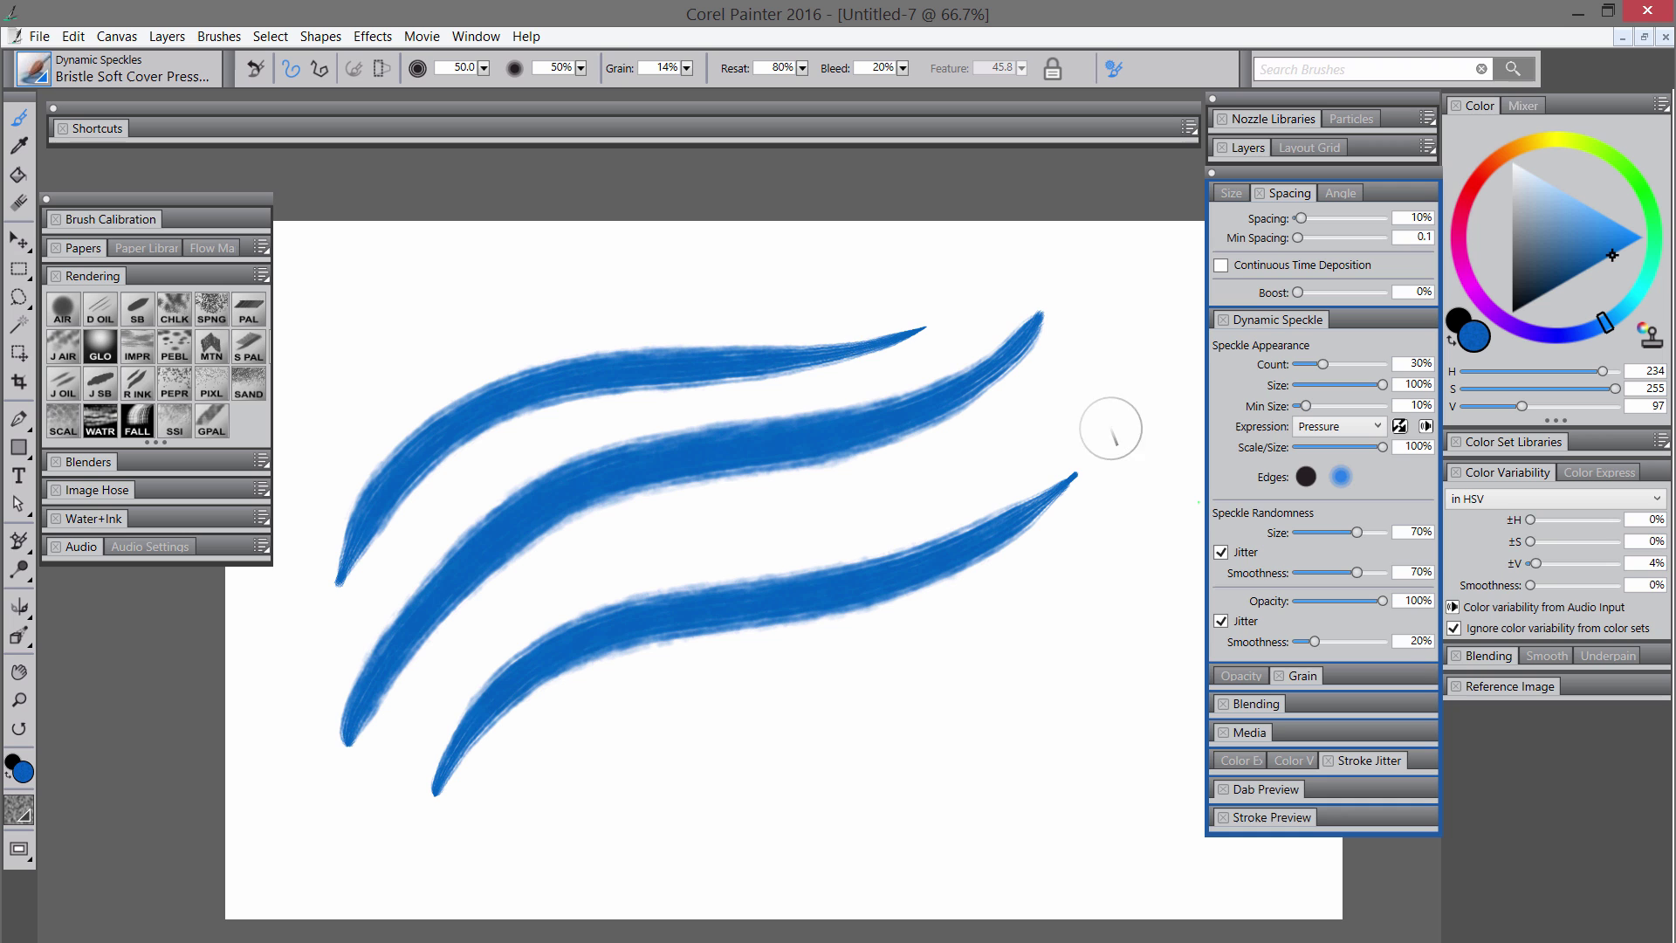
drag(1060, 587, 516, 827)
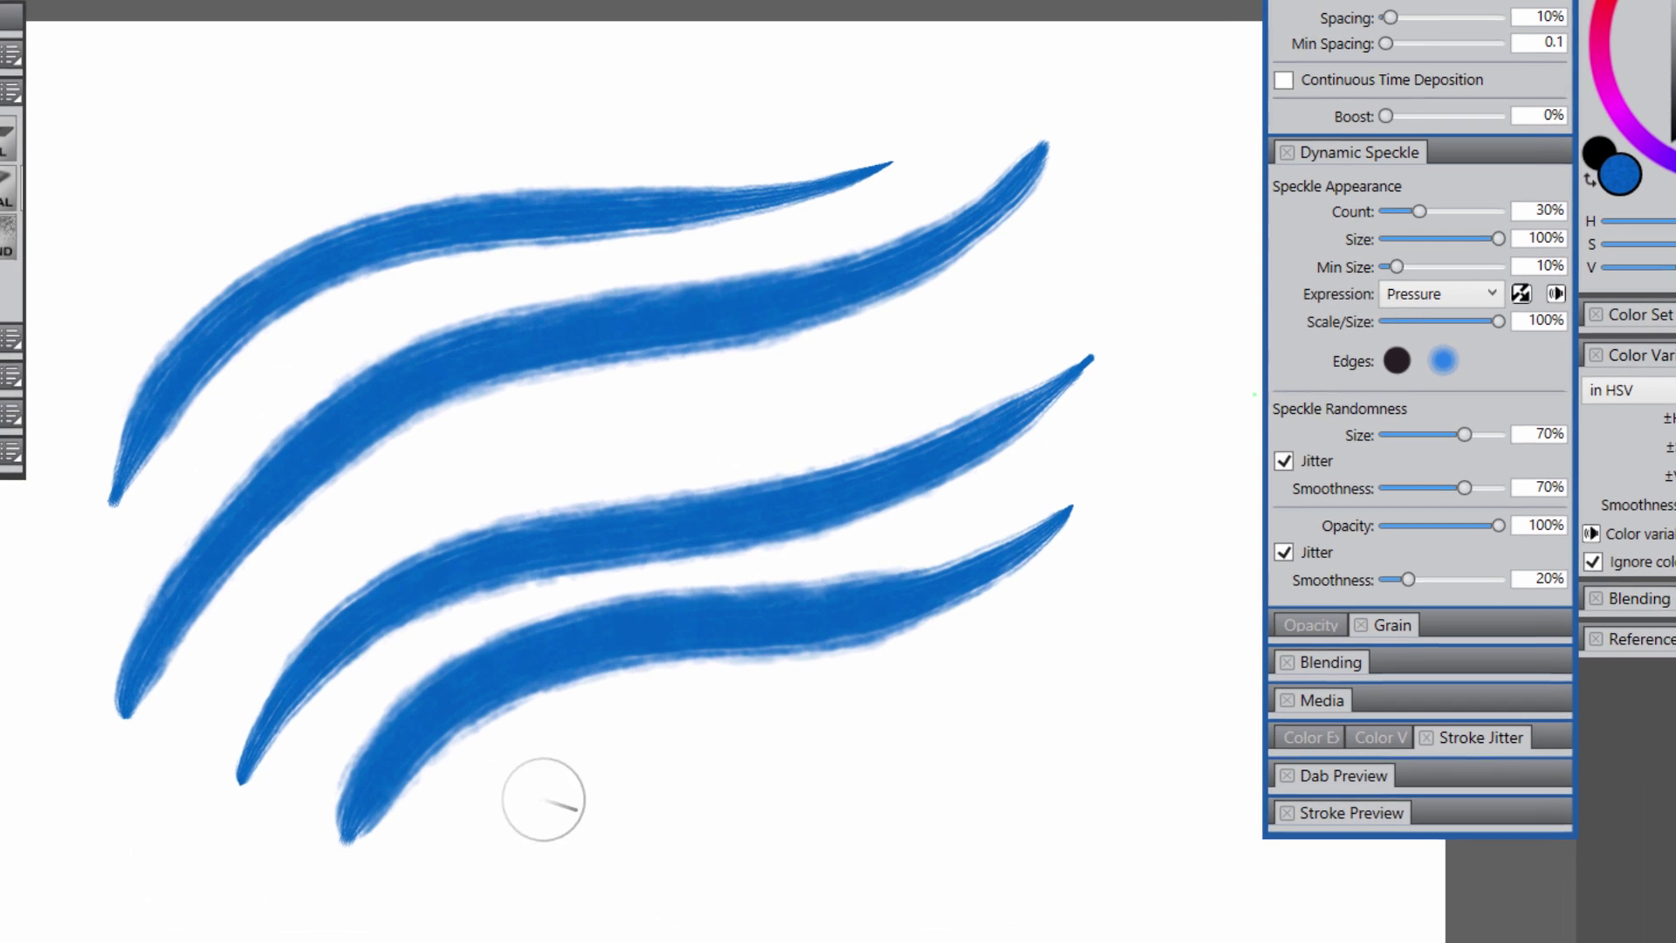
mouse_move(661, 817)
mouse_down()
mouse_move(791, 756)
mouse_move(1082, 674)
mouse_up()
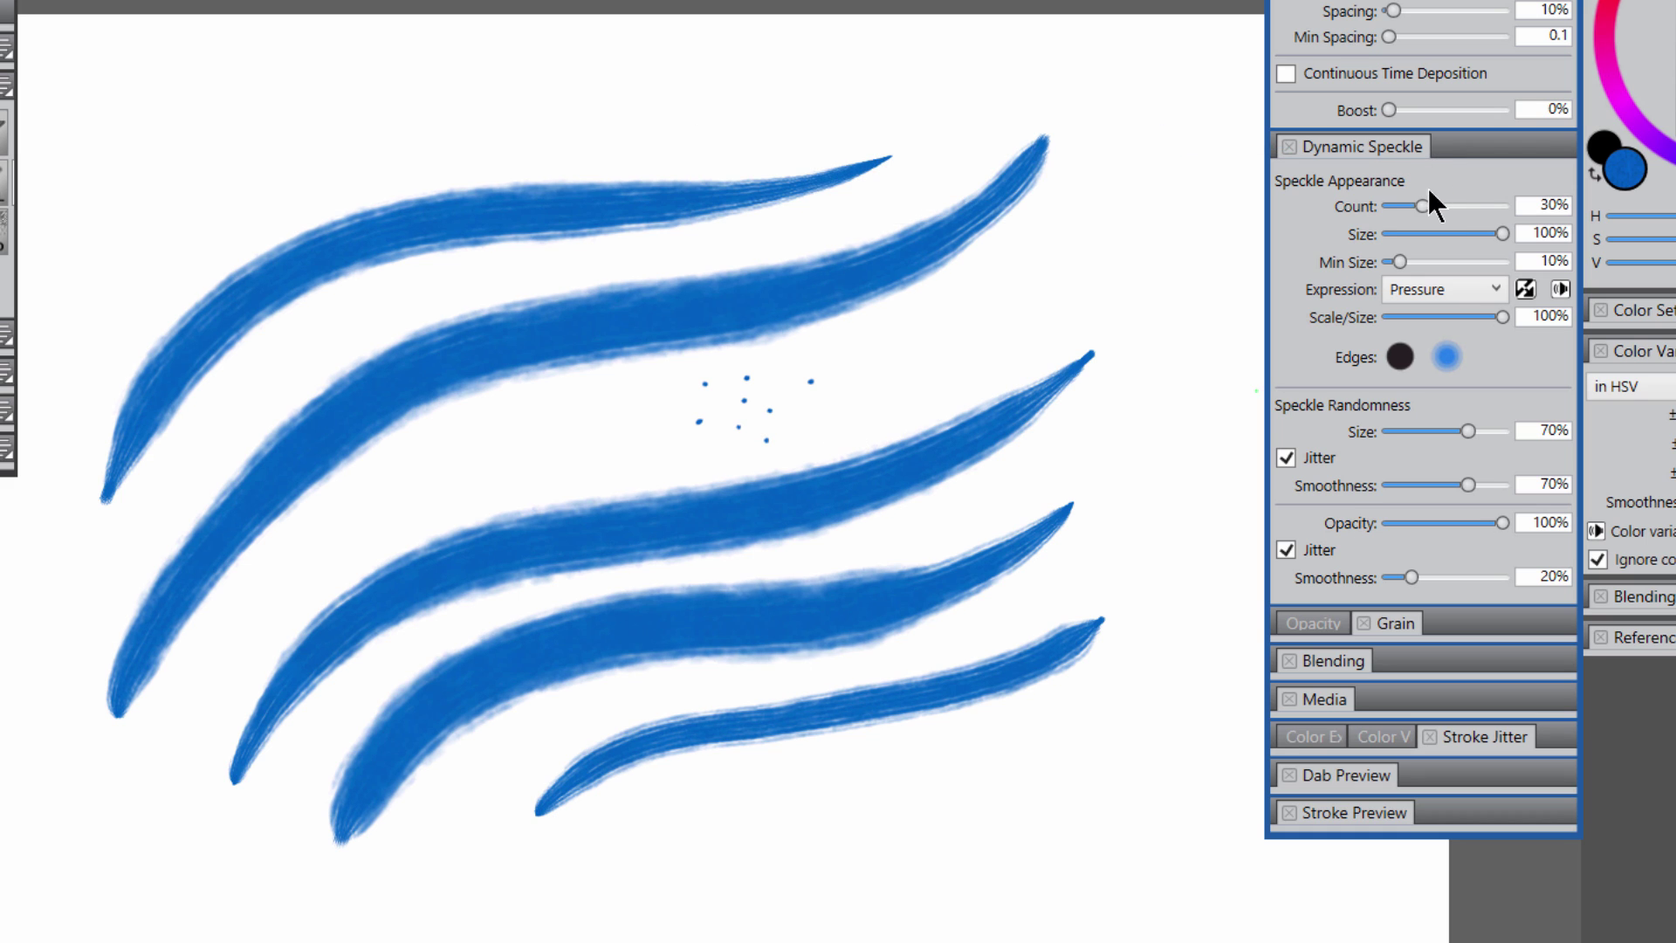
Step: Test speckle counts of 71%, 10% and 2% with feathery strokes near the top
click(1469, 205)
mouse_move(725, 424)
mouse_down()
mouse_move(962, 342)
mouse_move(524, 467)
mouse_up()
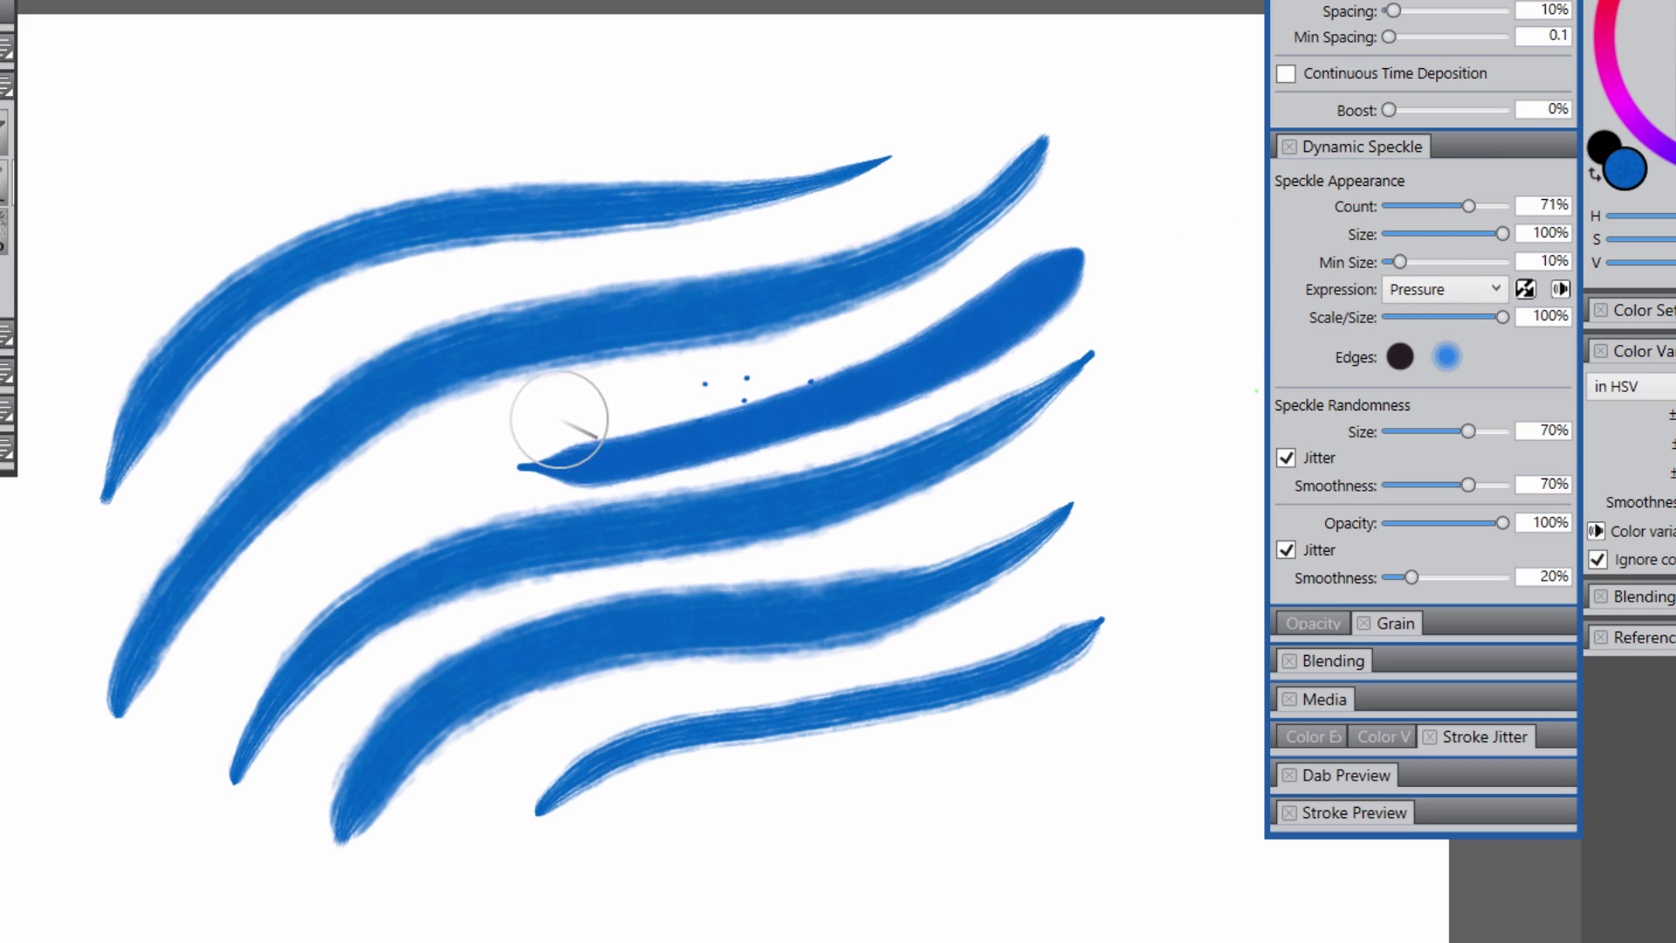
click(1402, 207)
drag(1004, 103, 546, 174)
drag(847, 90, 440, 157)
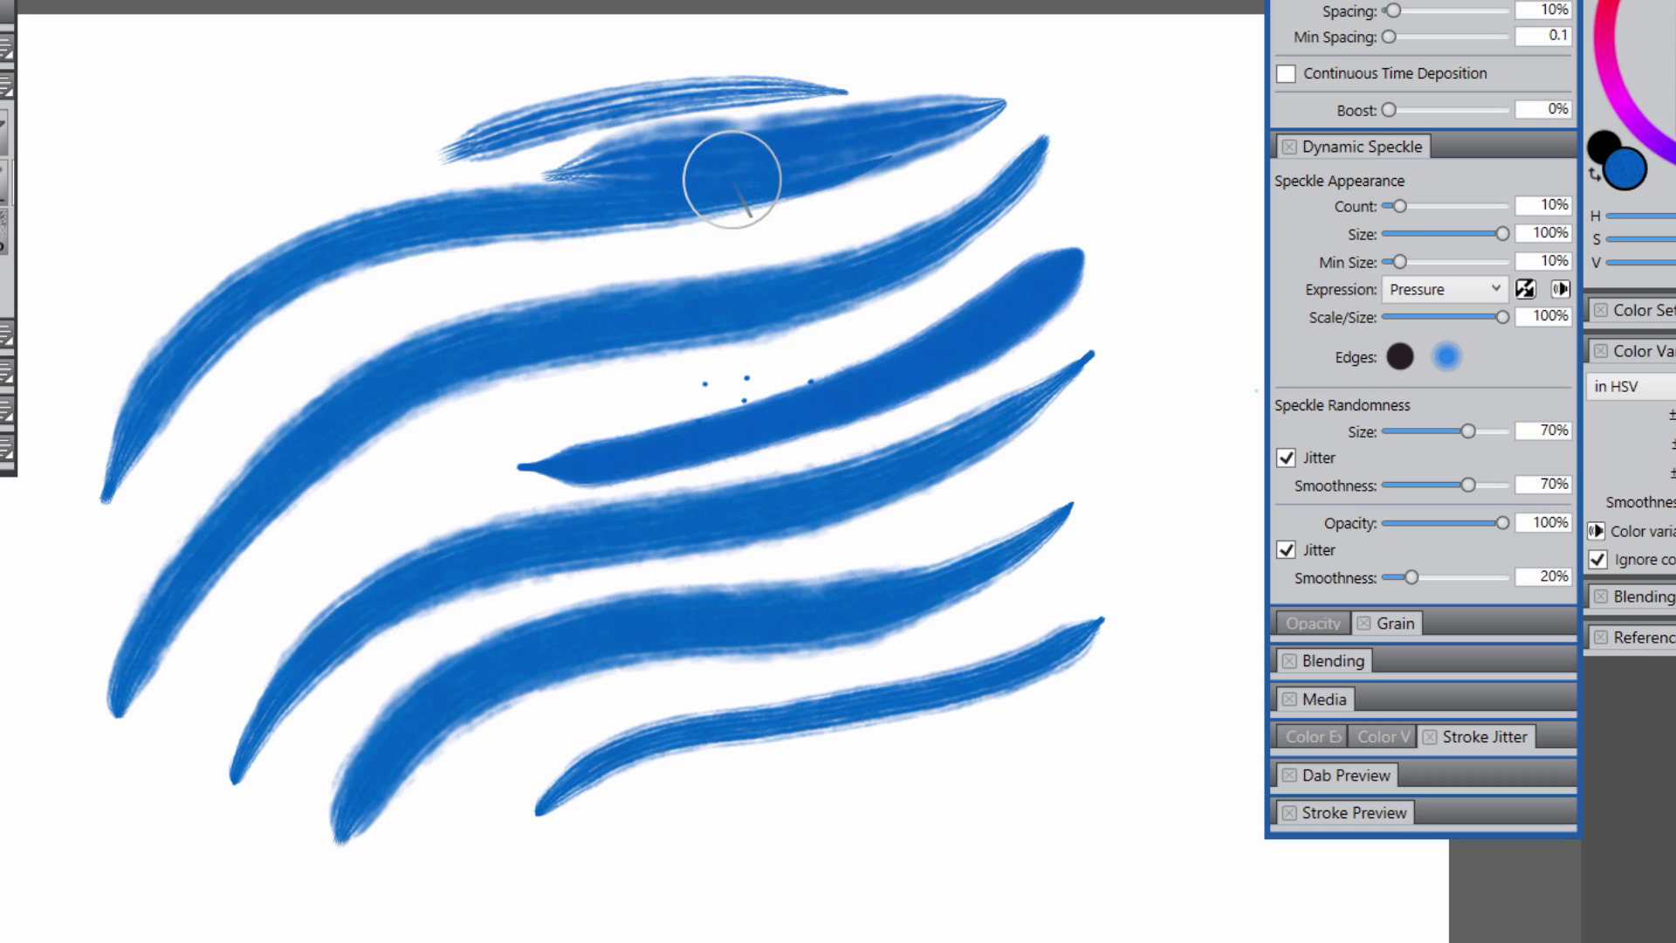
drag(1402, 206, 1391, 205)
drag(467, 94, 131, 316)
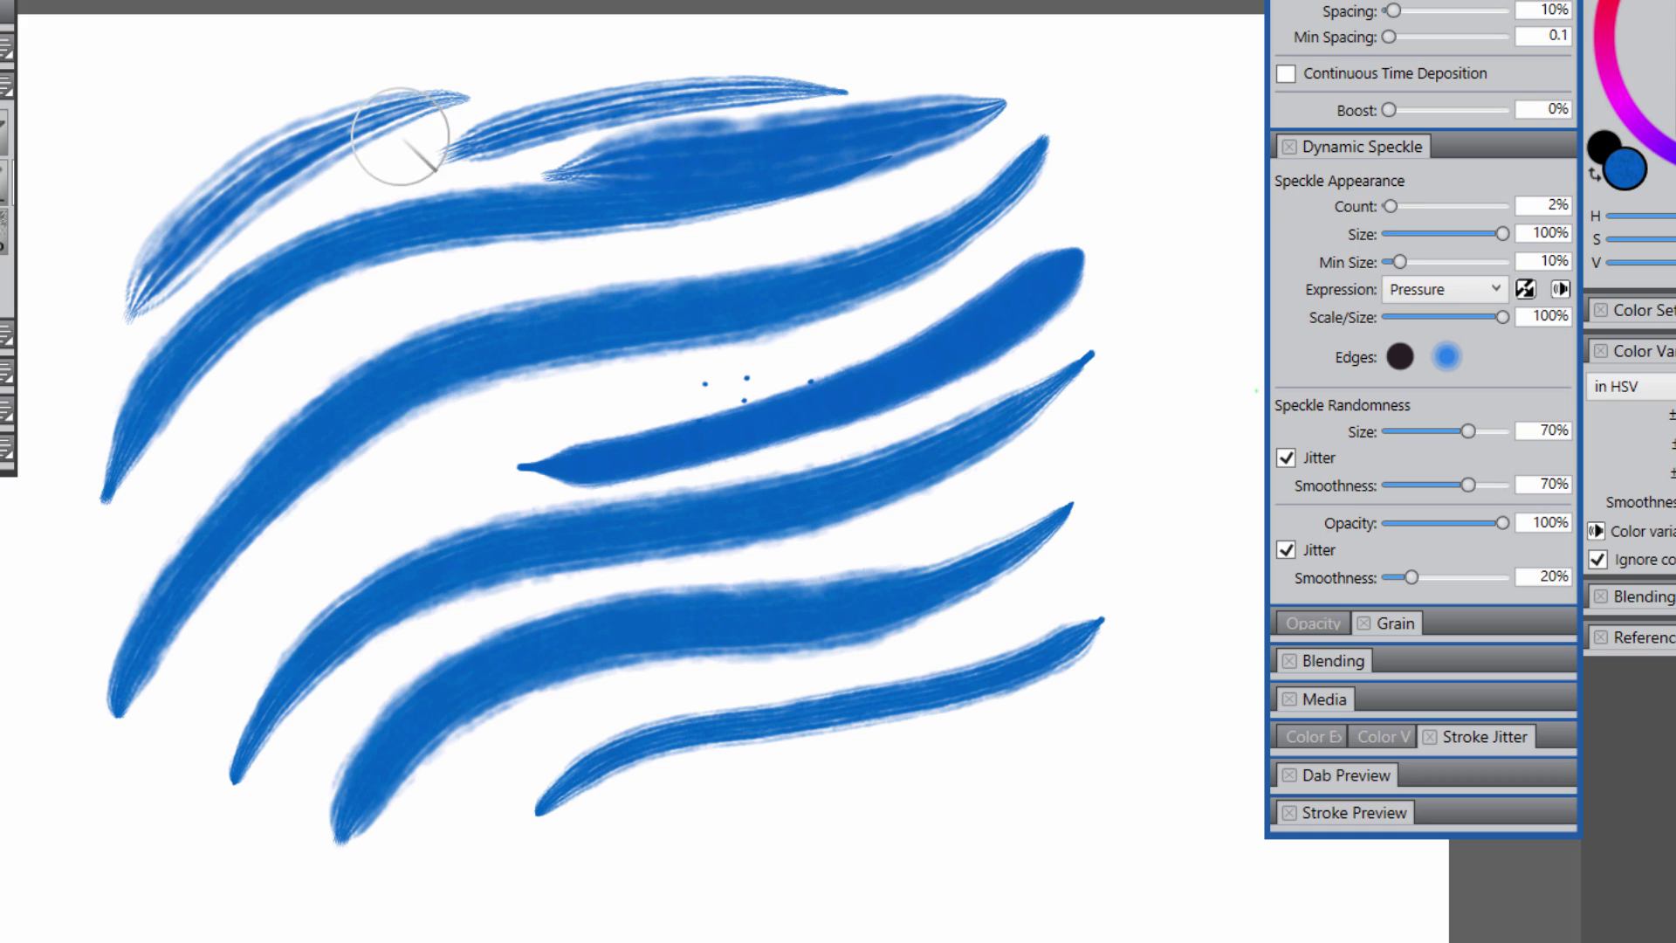
drag(354, 85, 61, 467)
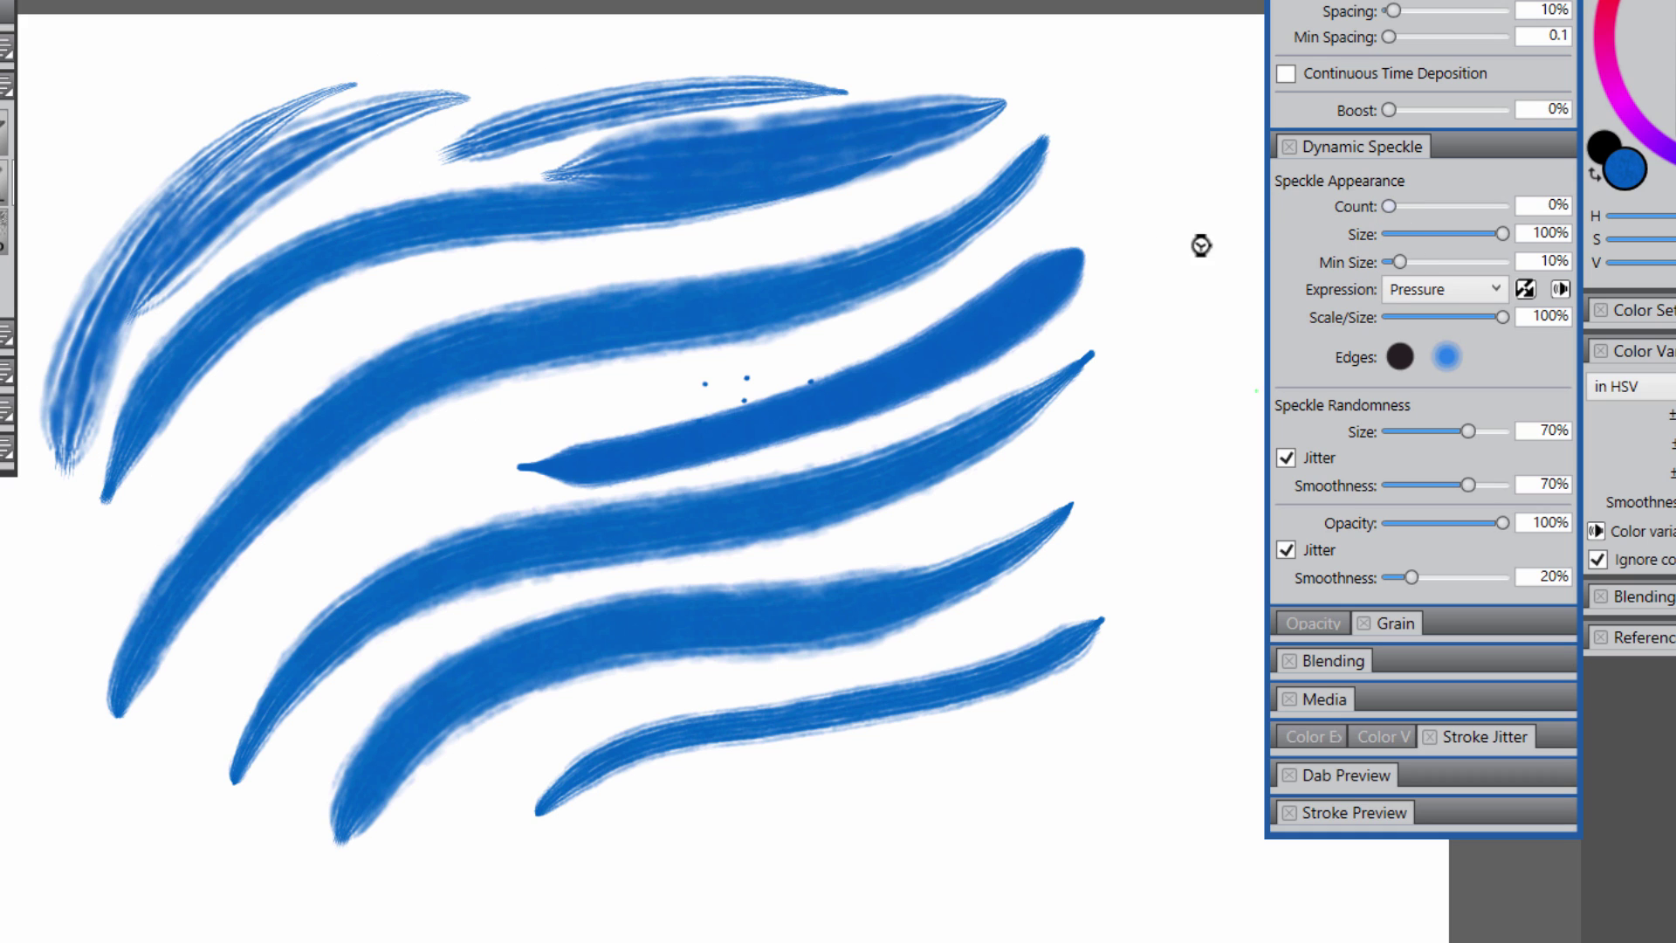
Step: Shrink speckle size to 44% then 23%, clear the canvas, and paint a thin blue crescent
mouse_move(1174, 266)
mouse_down()
mouse_move(1059, 561)
mouse_move(952, 664)
mouse_up()
drag(1161, 515, 960, 663)
drag(1501, 233, 1437, 233)
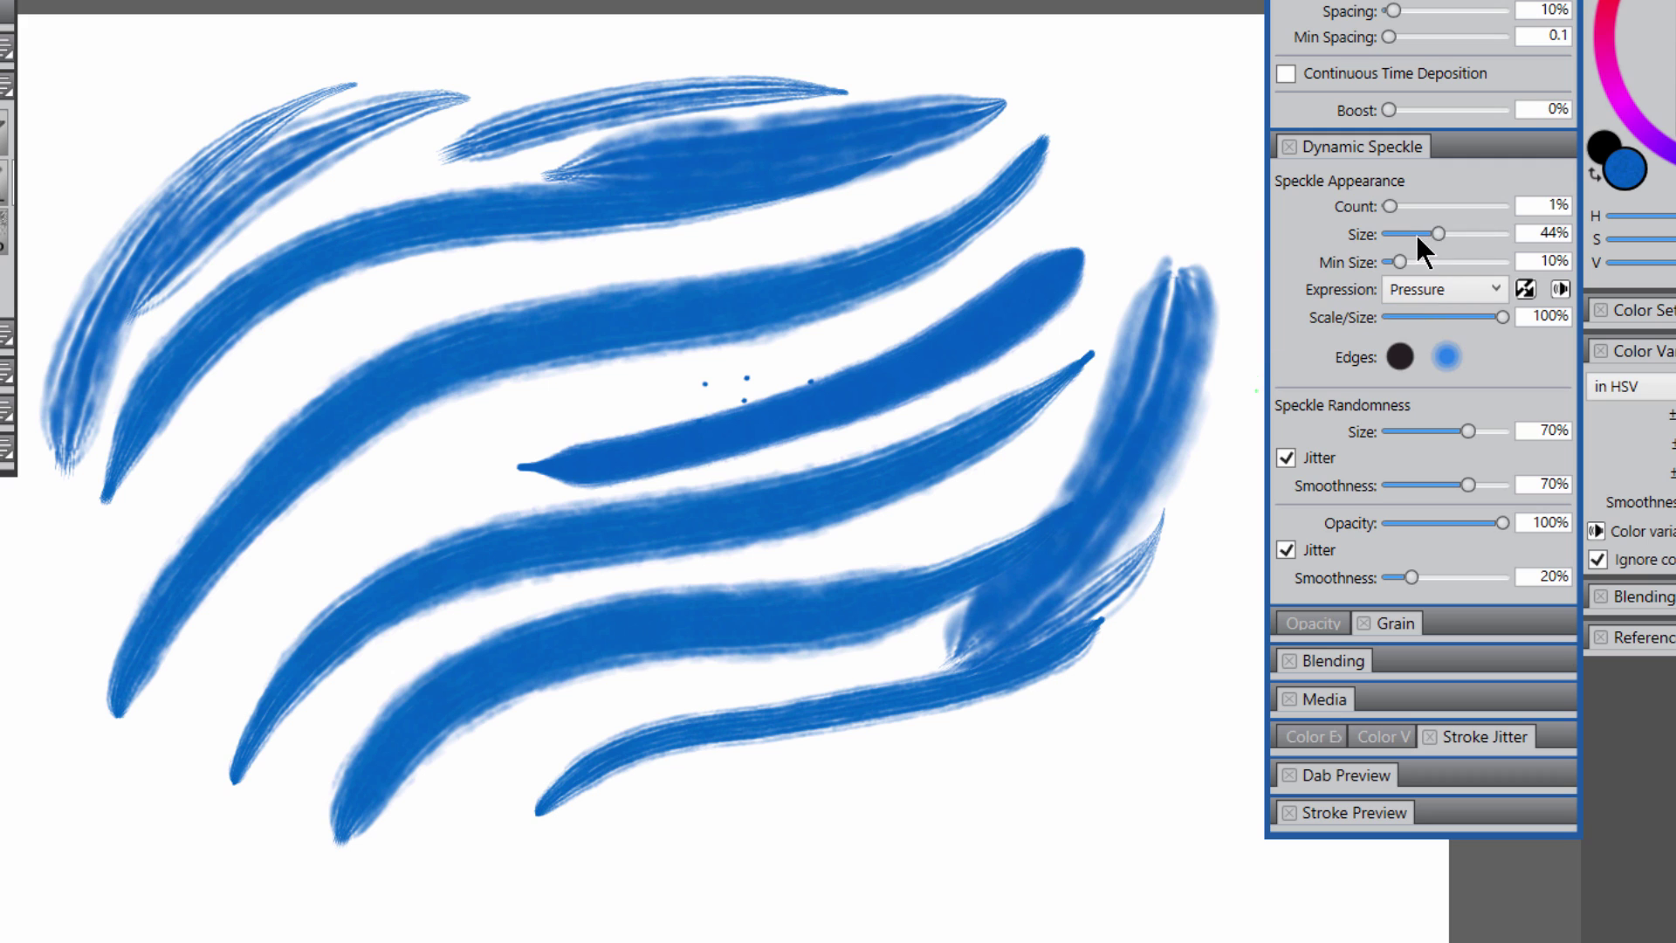
click(1416, 234)
drag(1152, 703, 763, 790)
drag(1126, 808, 484, 873)
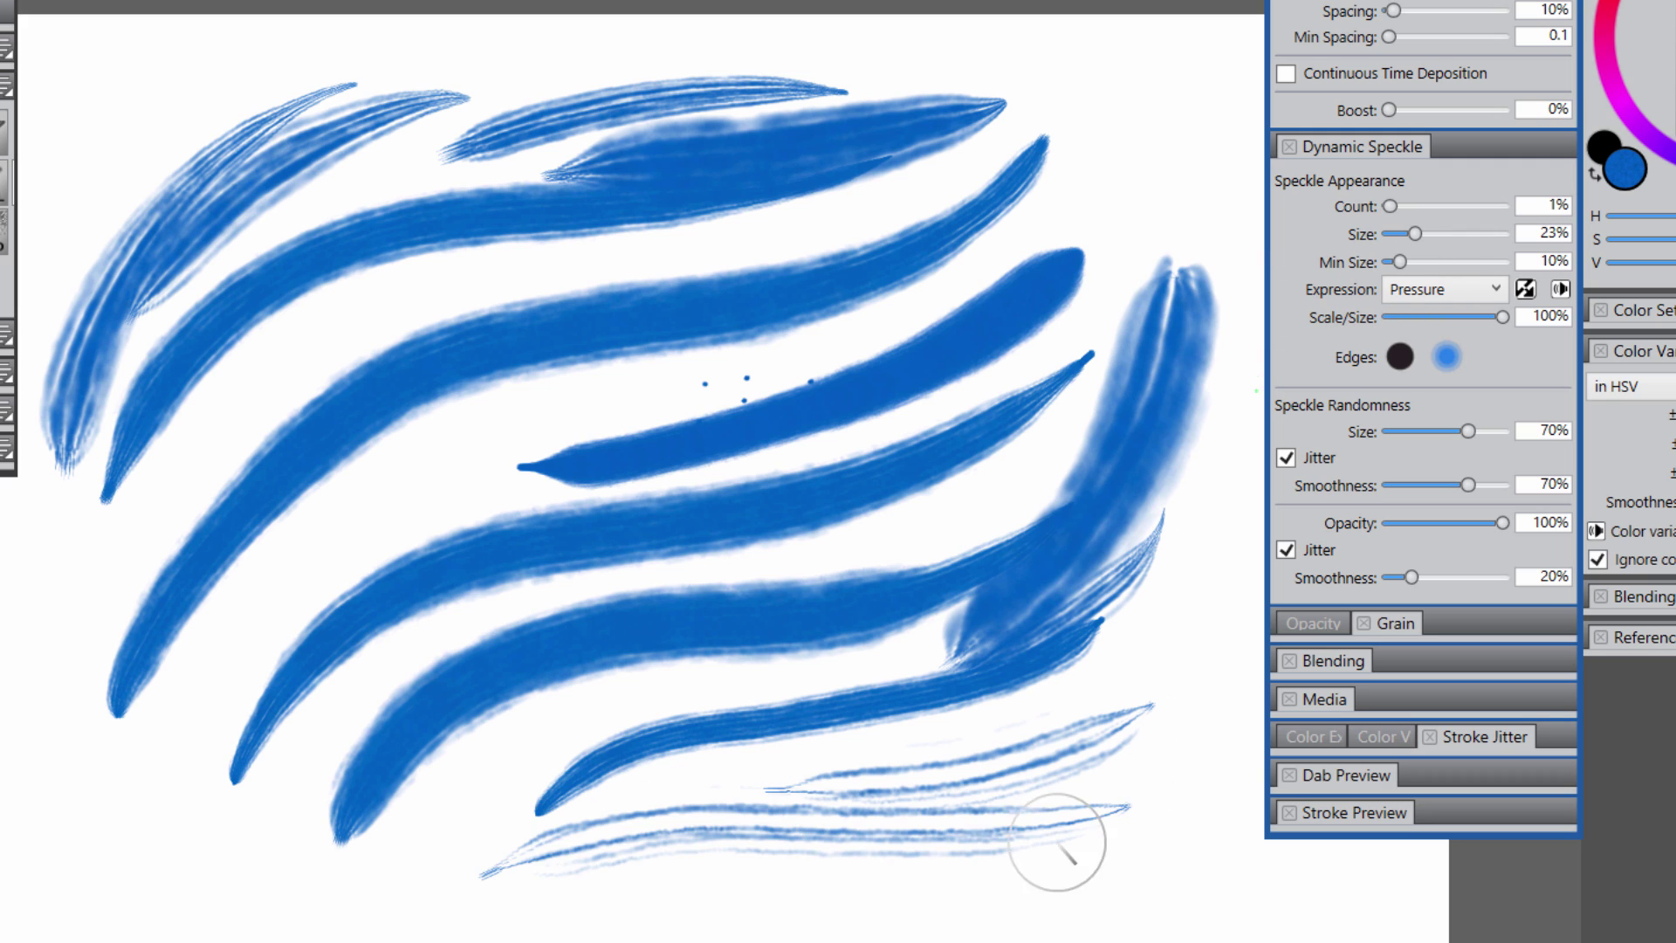
key(Delete)
drag(720, 205, 528, 825)
Step: Add two more crescents, a fan of grass-like strokes from one base, and a long blue loop
drag(630, 316, 685, 790)
drag(736, 343, 763, 740)
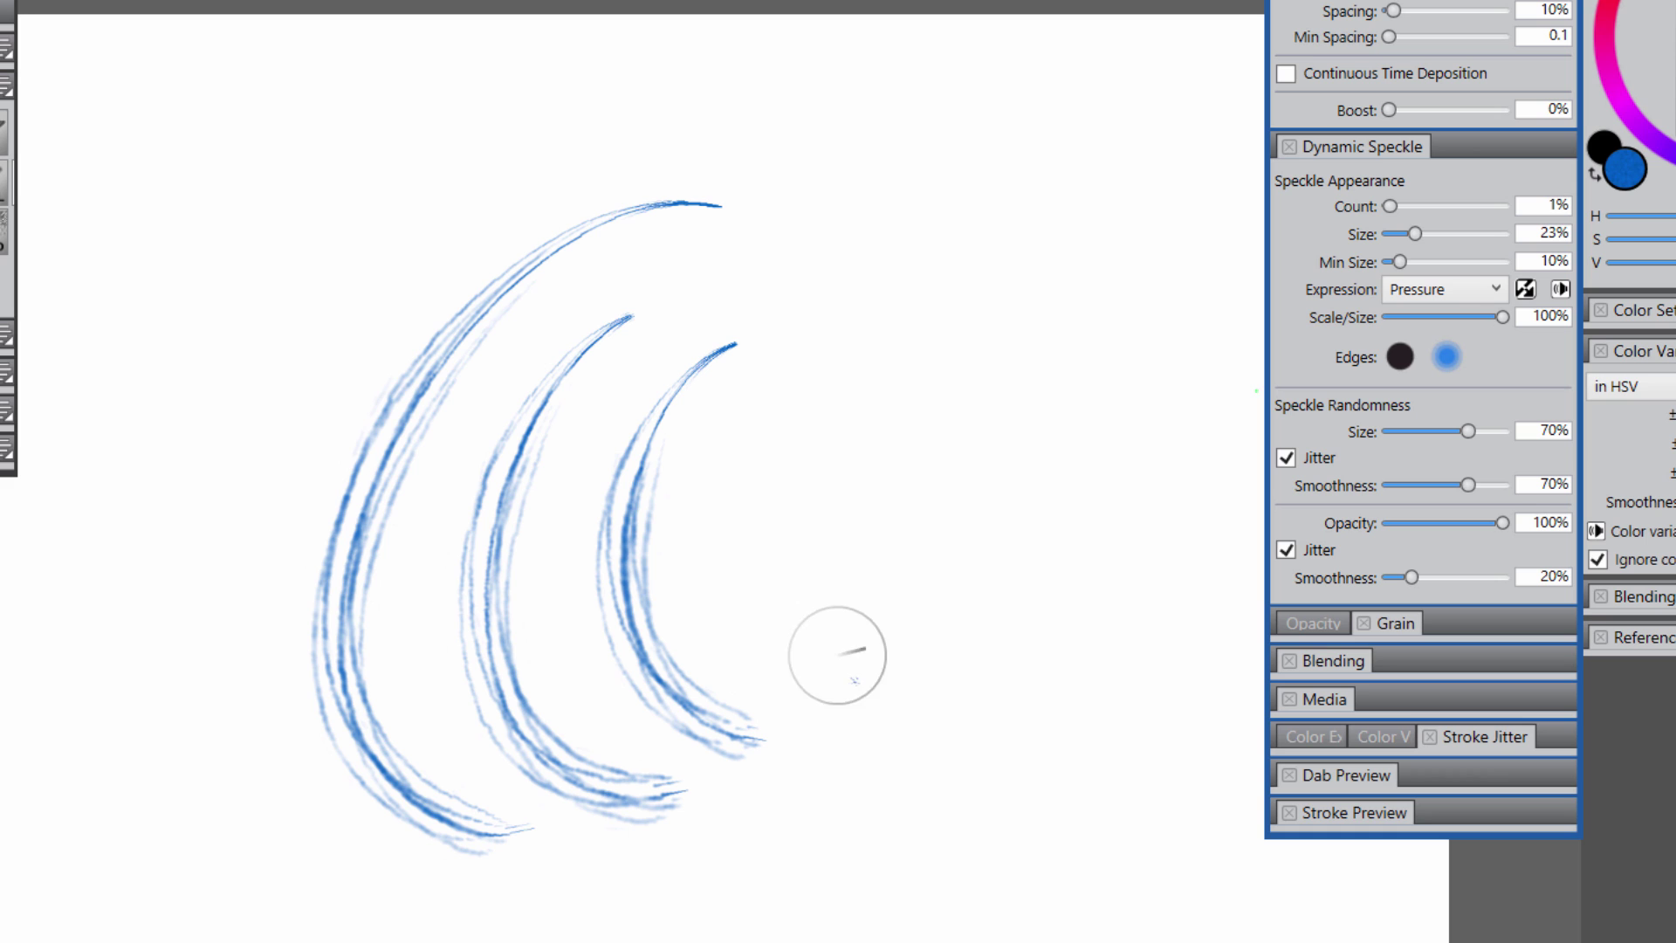
mouse_move(838, 655)
mouse_down()
mouse_move(908, 393)
mouse_move(951, 441)
mouse_move(1061, 150)
mouse_move(1045, 237)
mouse_move(1133, 208)
mouse_move(1152, 277)
mouse_move(736, 379)
mouse_move(681, 434)
mouse_up()
mouse_move(838, 655)
mouse_down()
mouse_move(712, 493)
mouse_move(689, 559)
mouse_move(1061, 491)
mouse_move(1083, 519)
mouse_up()
mouse_move(838, 664)
mouse_down()
mouse_move(637, 505)
mouse_move(611, 659)
mouse_up()
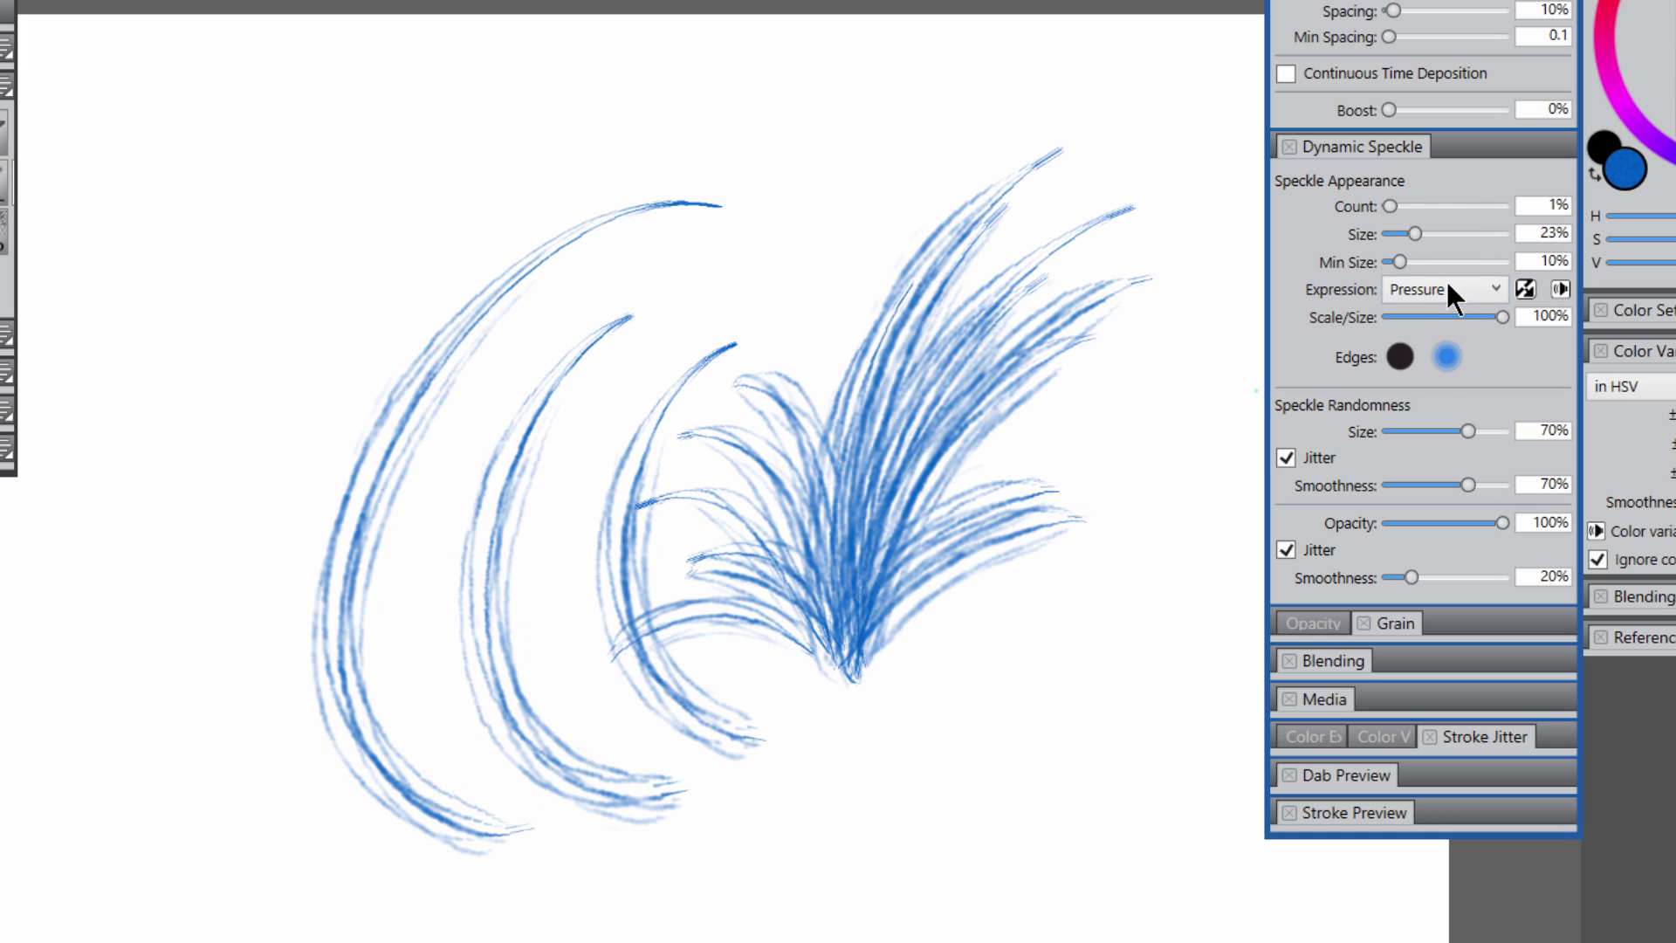
mouse_move(666, 138)
mouse_down()
mouse_move(273, 326)
mouse_move(154, 606)
mouse_move(515, 242)
mouse_move(224, 700)
mouse_move(410, 651)
mouse_up()
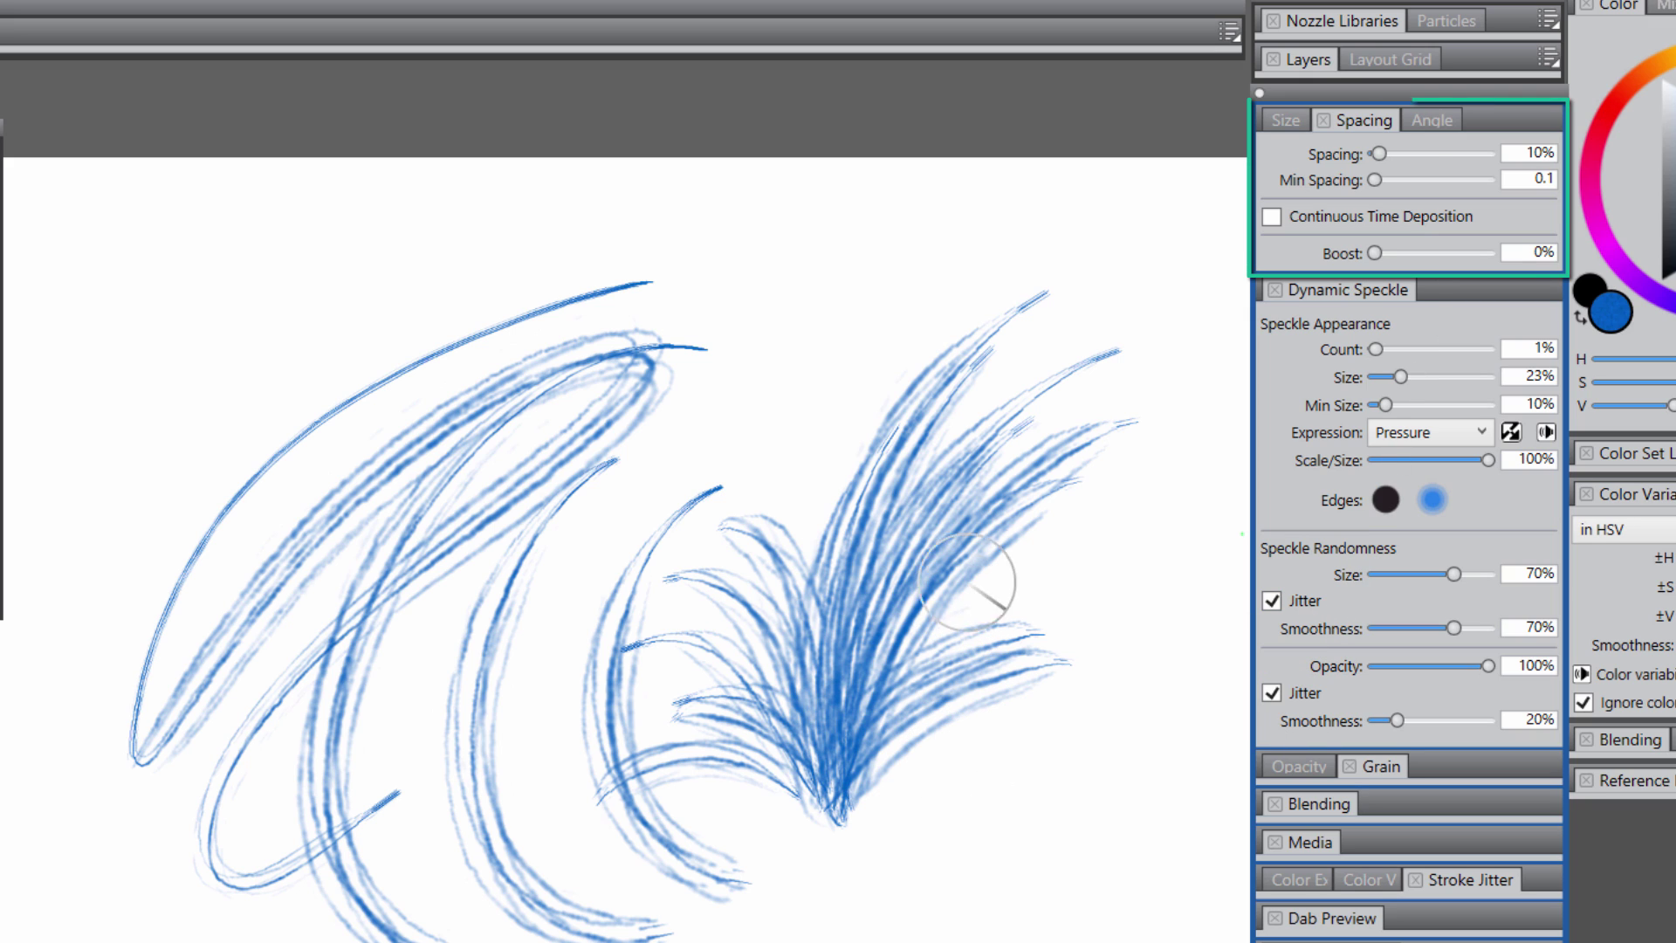
Step: Widen brush spacing to 113% and paint sparse speckle trails on the left
drag(1410, 155, 1438, 154)
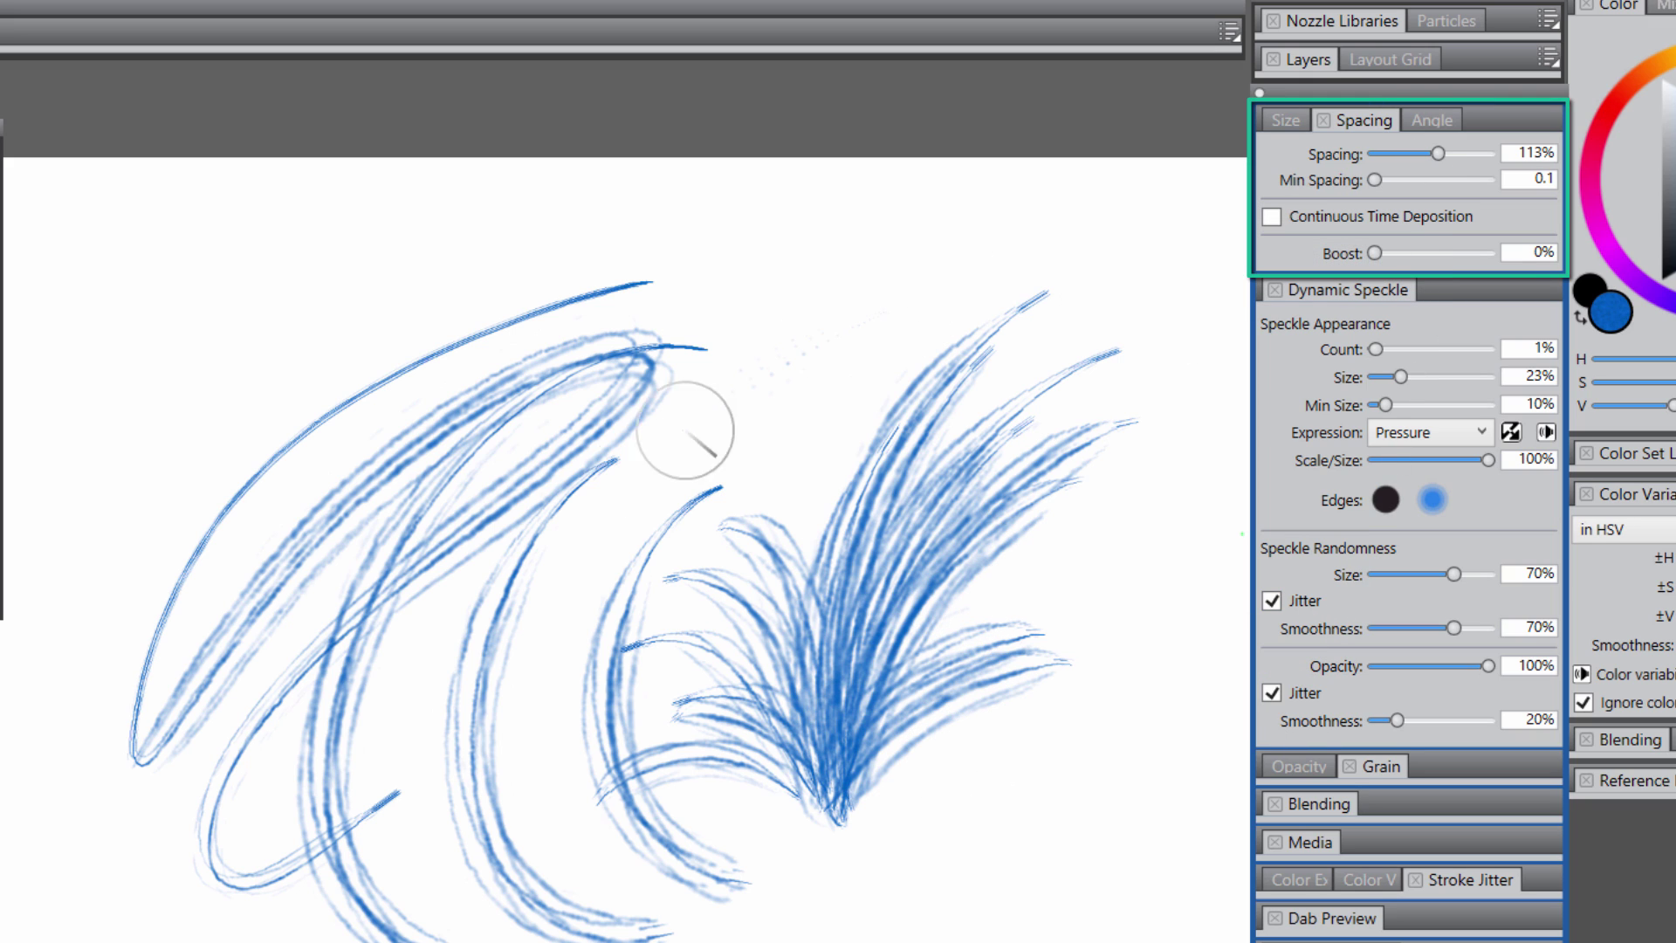
mouse_move(611, 489)
mouse_down()
mouse_move(804, 368)
mouse_move(729, 356)
mouse_move(524, 262)
mouse_move(411, 337)
mouse_up()
drag(562, 254, 169, 542)
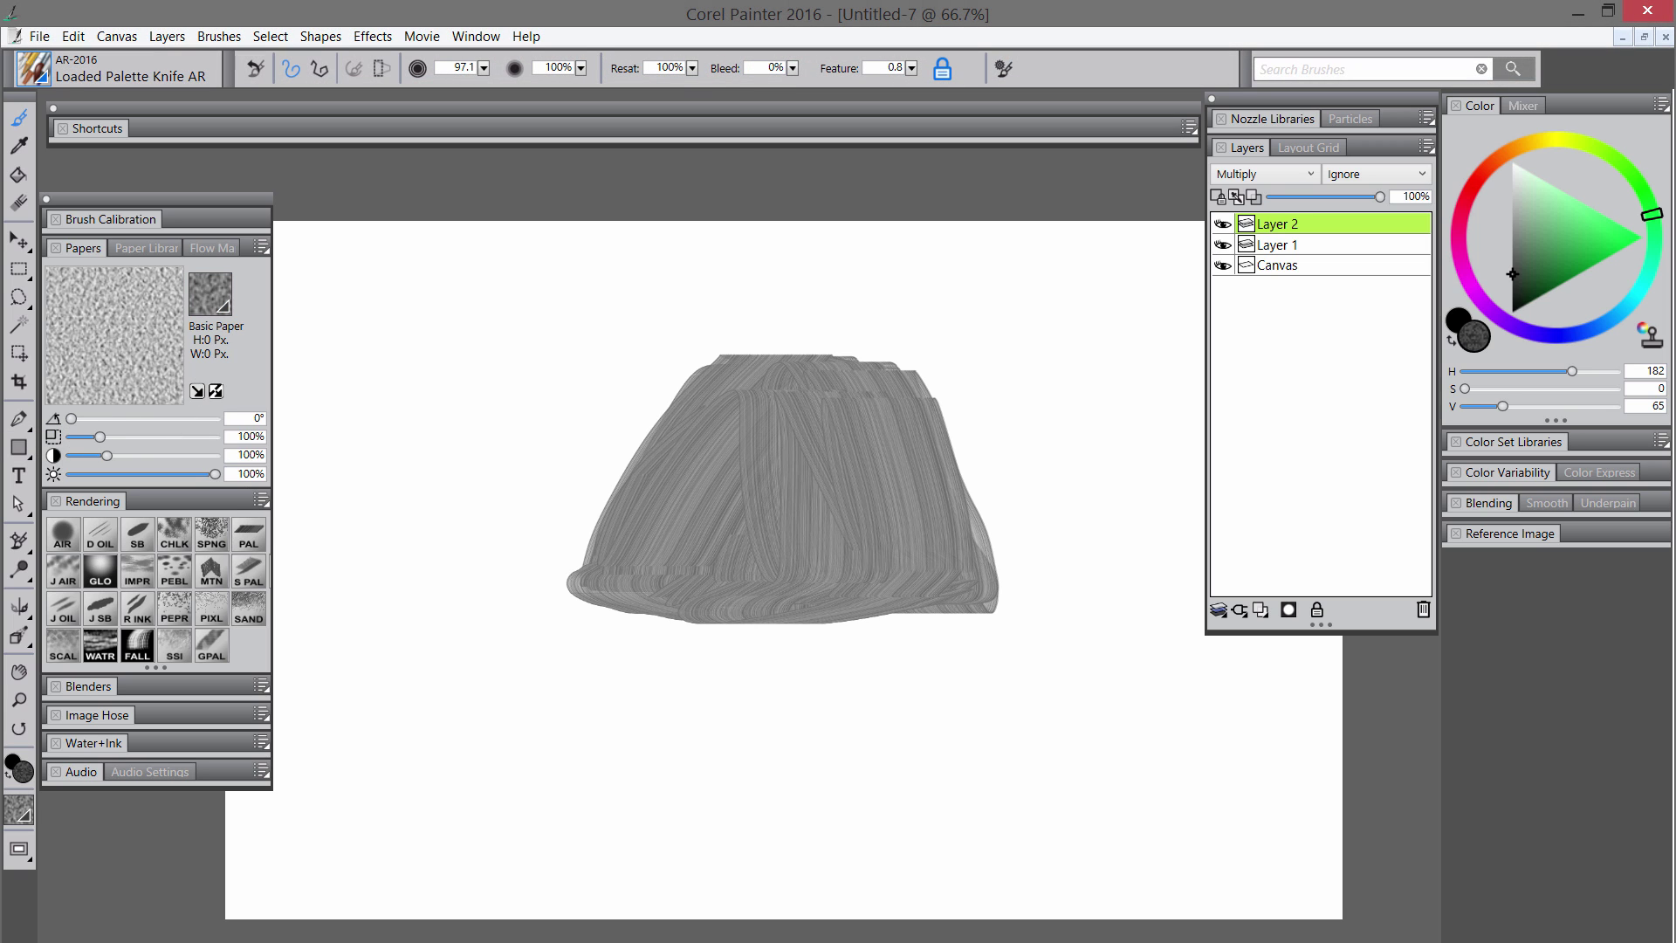
Step: Scrub Square Chalk over the grey shape using Pebble Board paper at larger scale and higher contrast
click(174, 531)
click(211, 294)
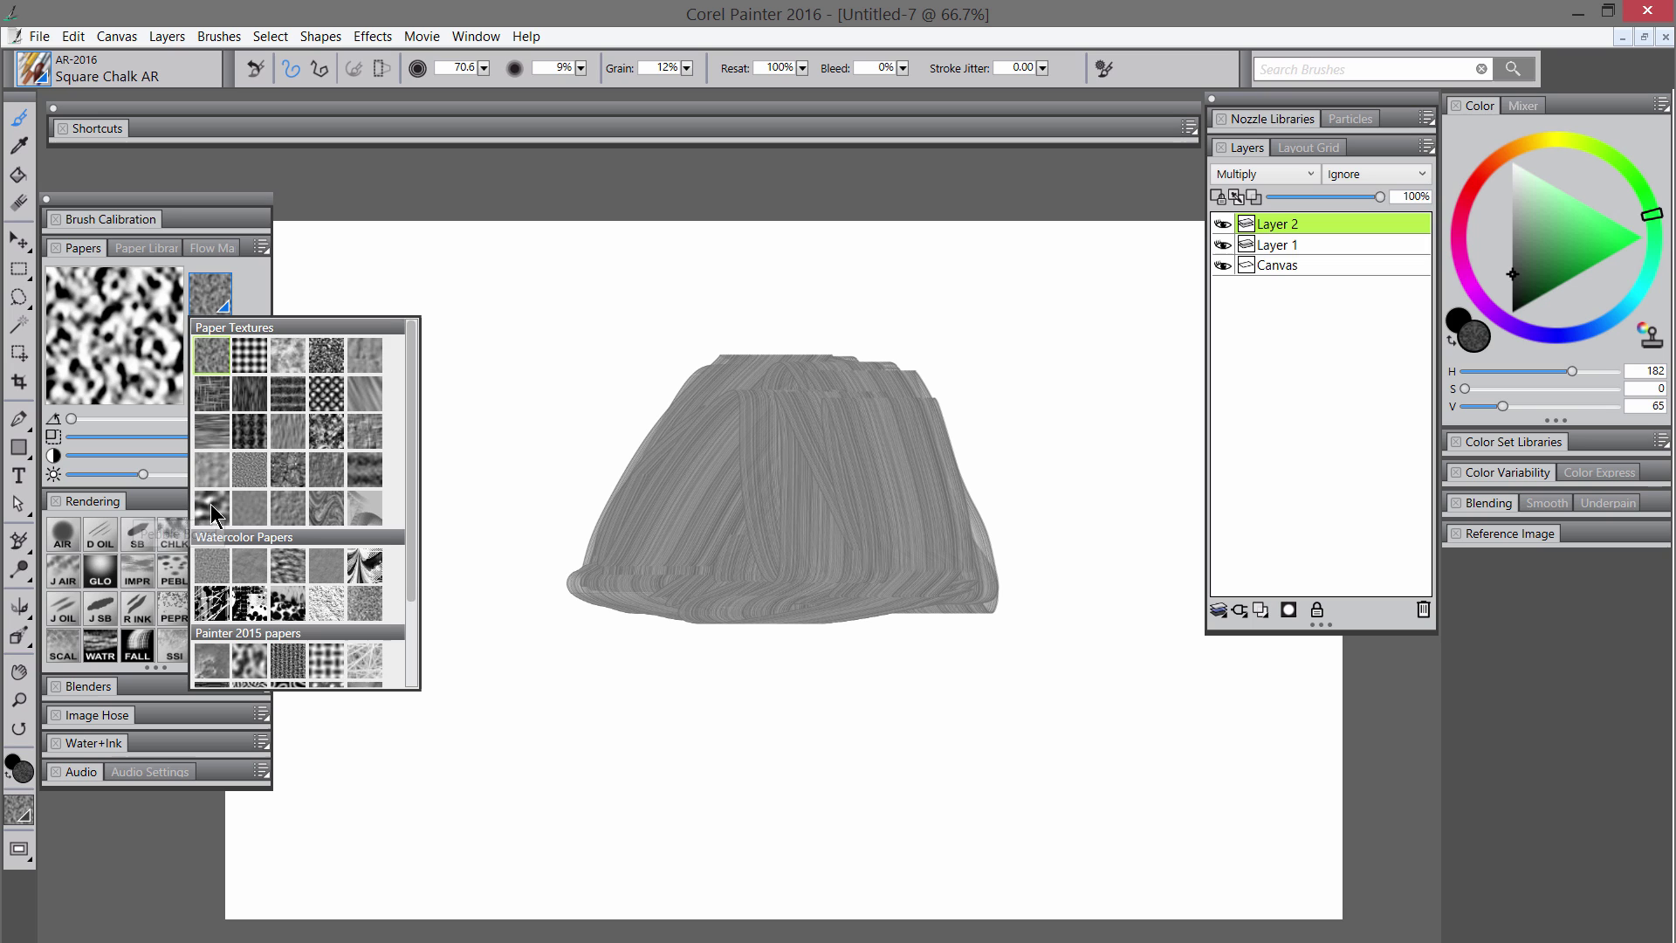
click(213, 509)
drag(140, 437, 160, 436)
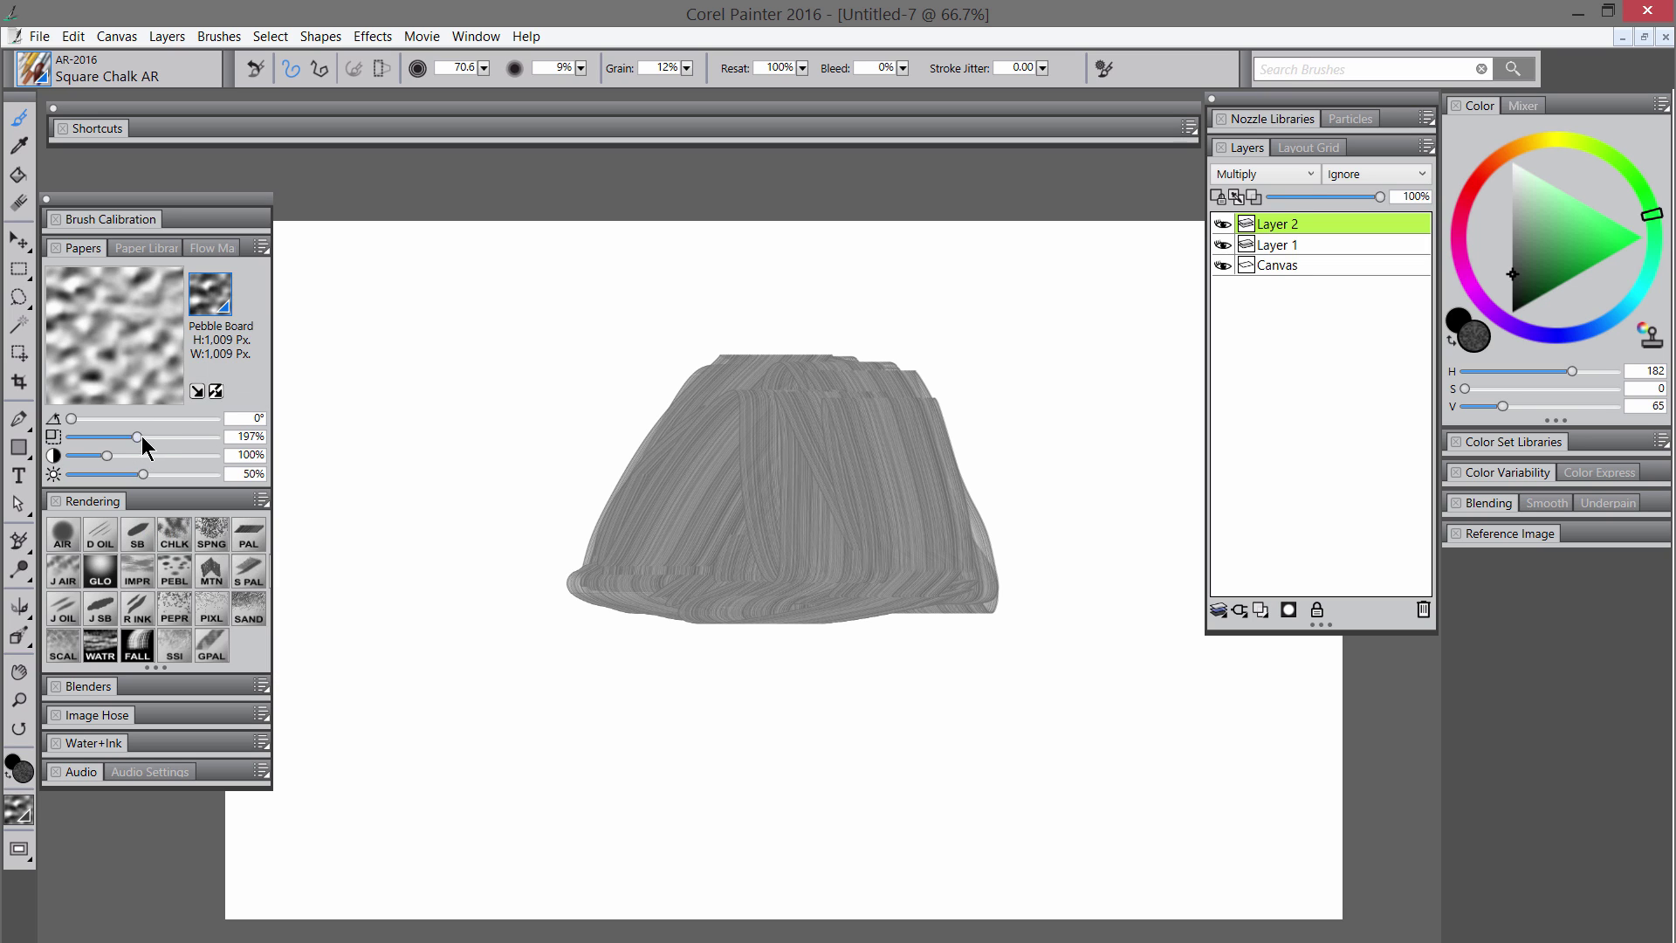
click(146, 455)
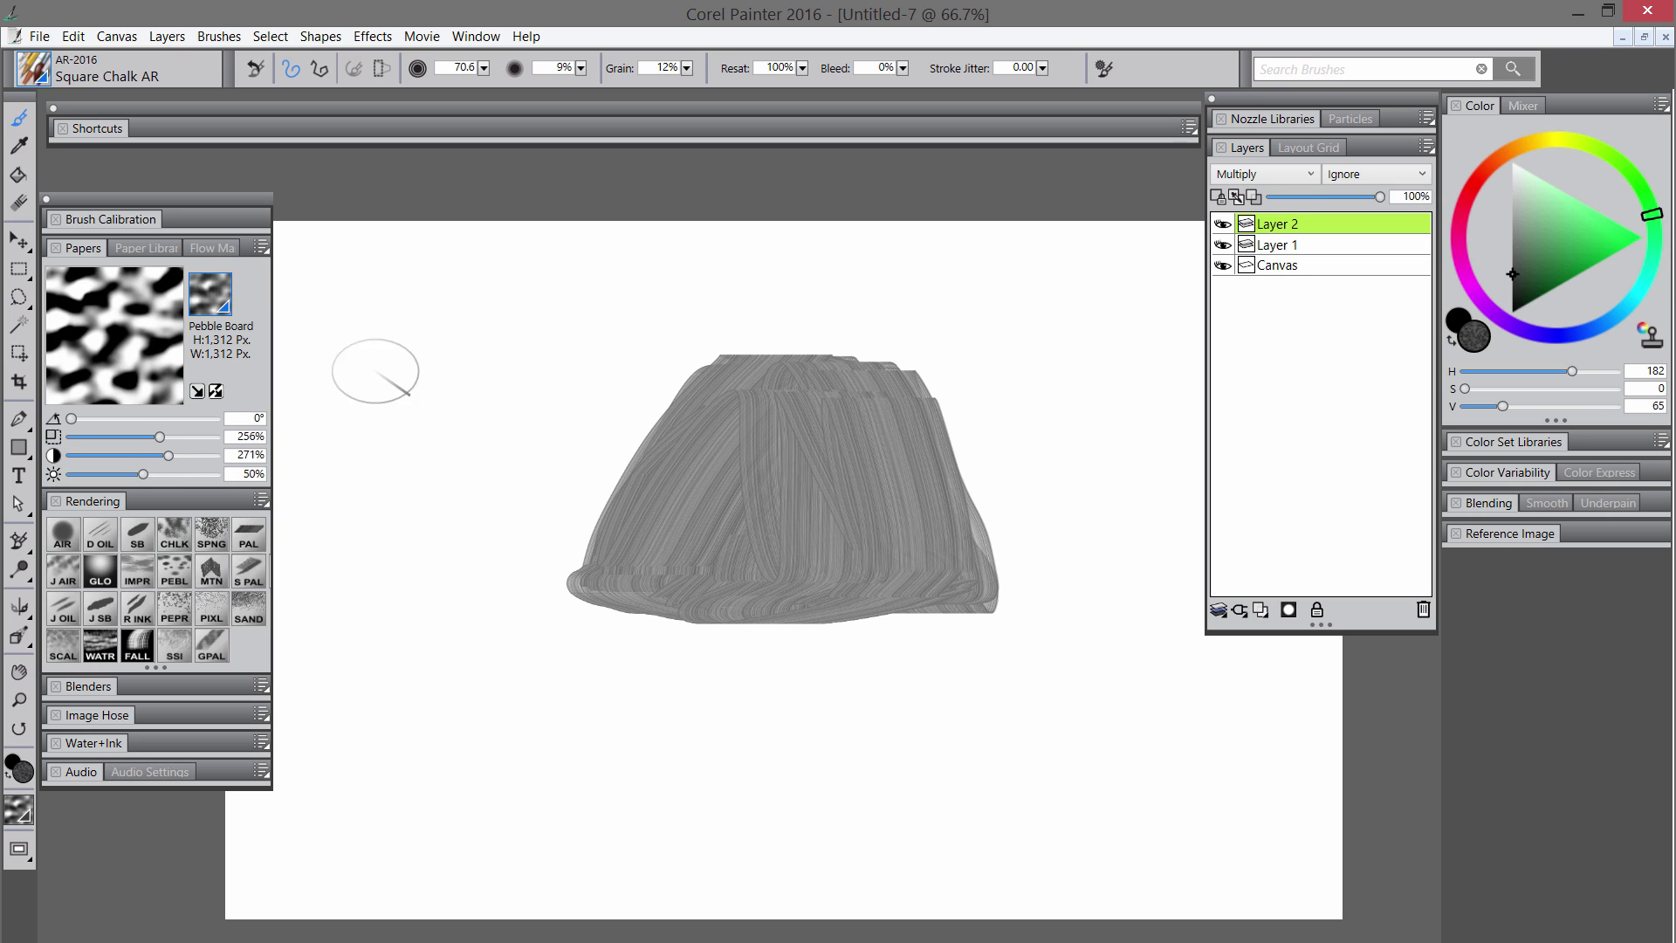
mouse_move(691, 404)
mouse_down()
mouse_move(730, 457)
mouse_move(646, 546)
mouse_move(751, 454)
mouse_move(774, 492)
mouse_move(797, 382)
mouse_move(898, 550)
mouse_move(876, 433)
mouse_up()
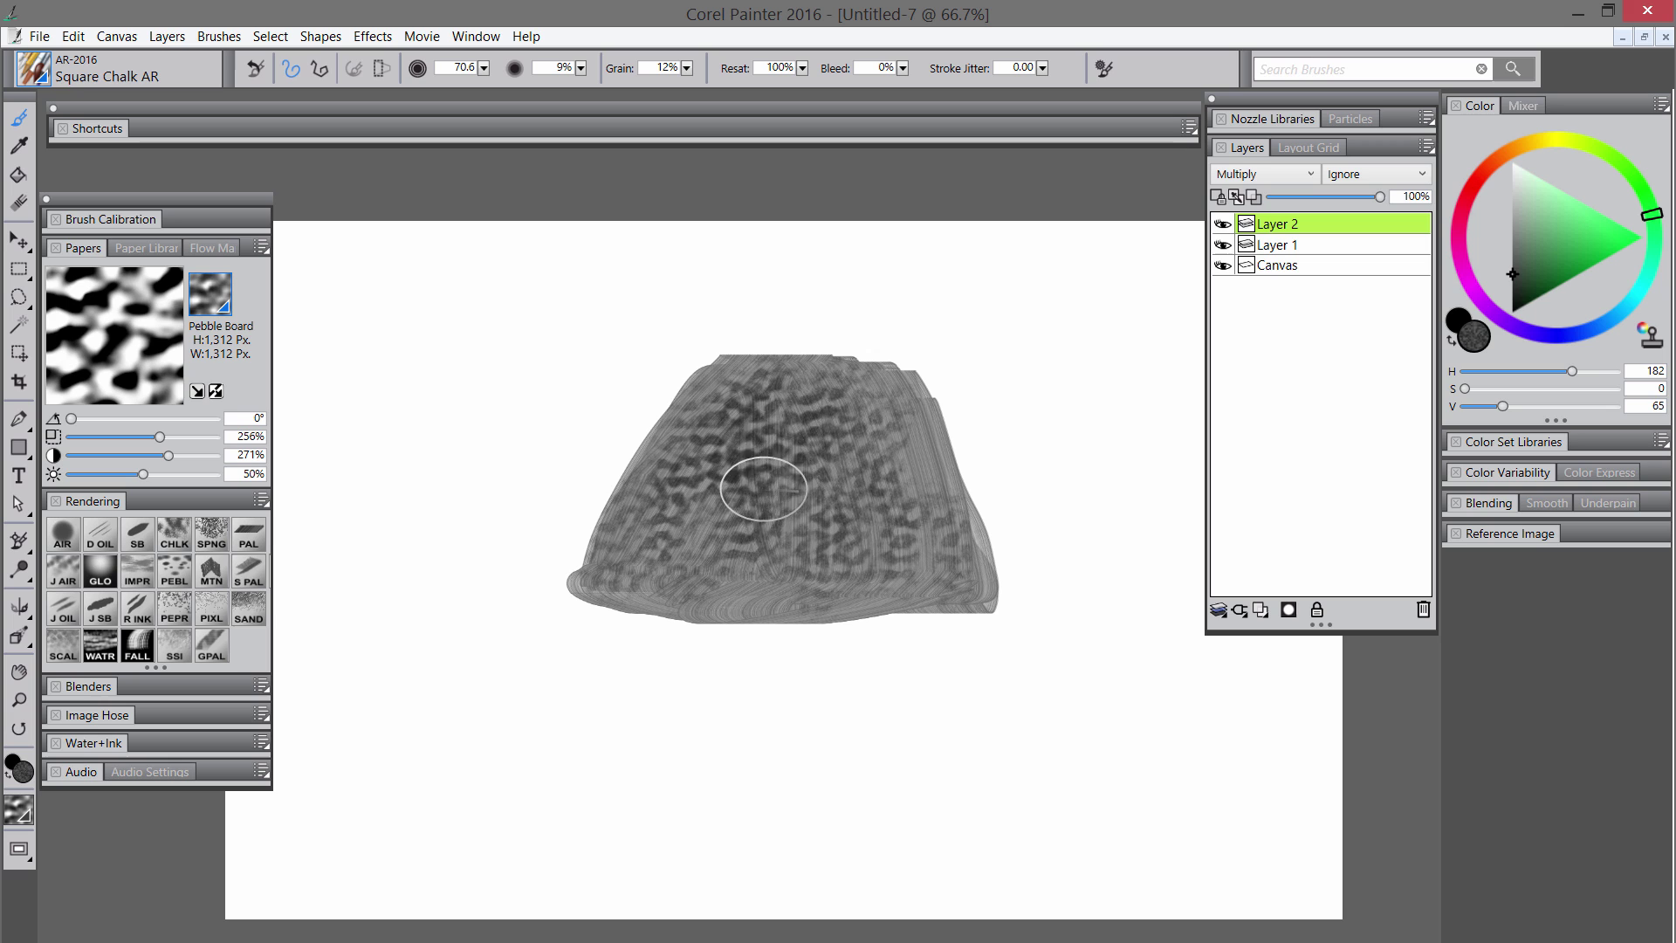
mouse_move(763, 489)
mouse_down()
mouse_move(629, 589)
mouse_move(782, 535)
mouse_up()
mouse_move(703, 439)
mouse_down()
mouse_move(768, 598)
mouse_move(830, 359)
mouse_move(965, 568)
mouse_move(975, 531)
mouse_move(737, 609)
mouse_up()
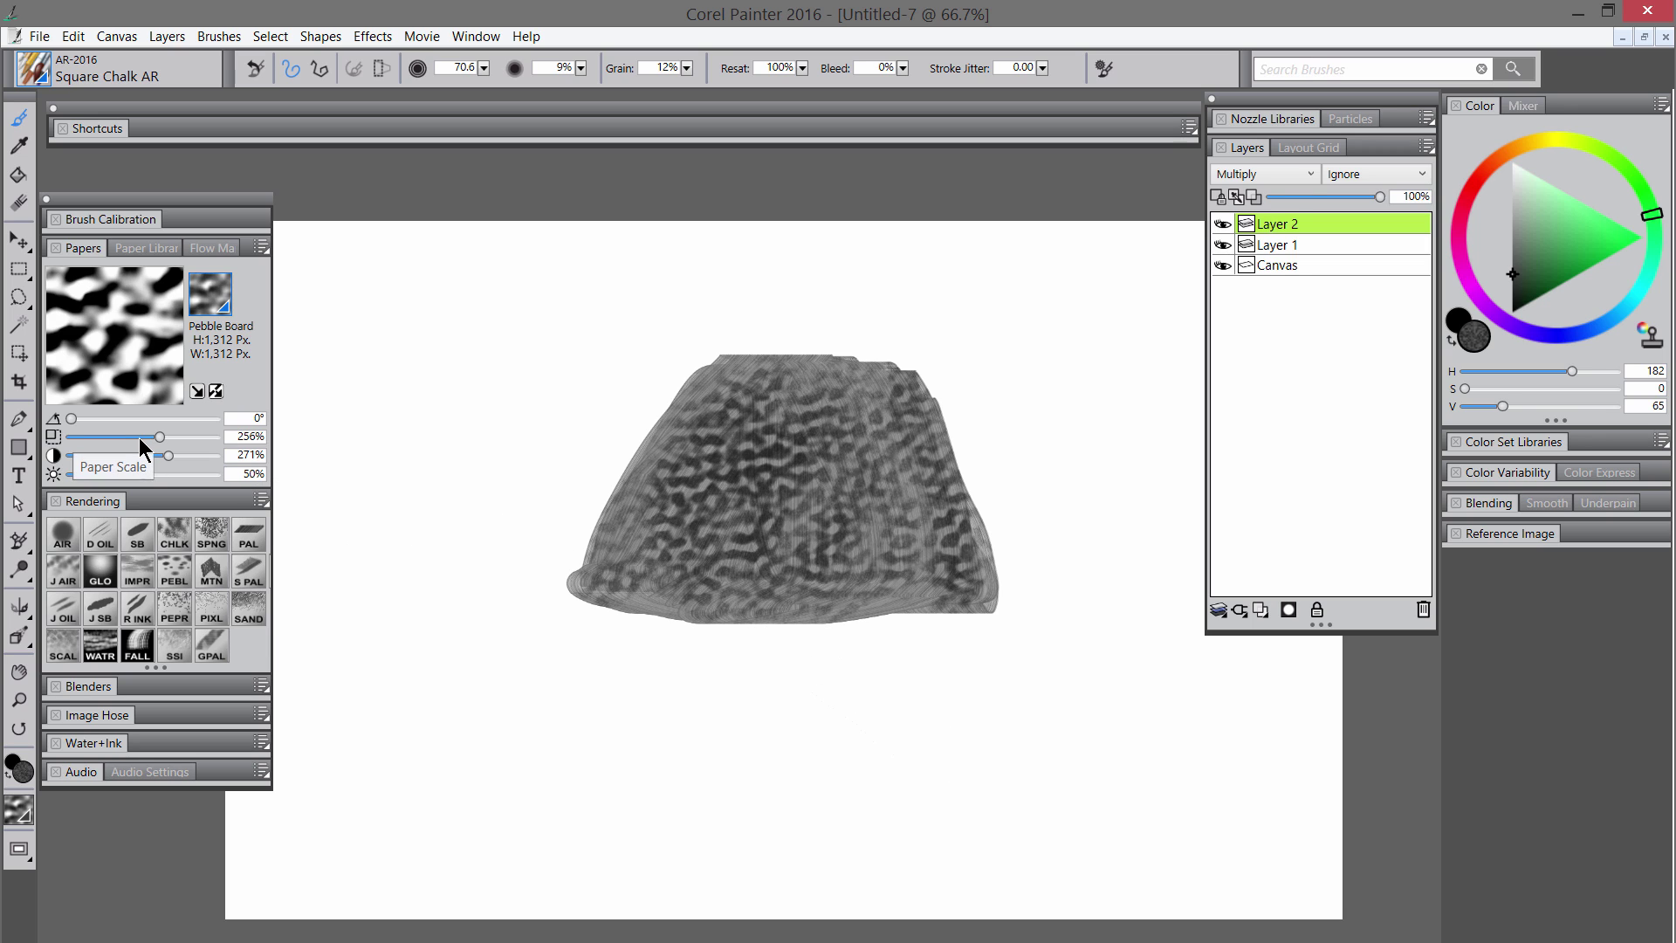
Step: Shrink paper scale to 184%, undo the test, rotate paper to about 65° and repaint
drag(141, 437, 140, 452)
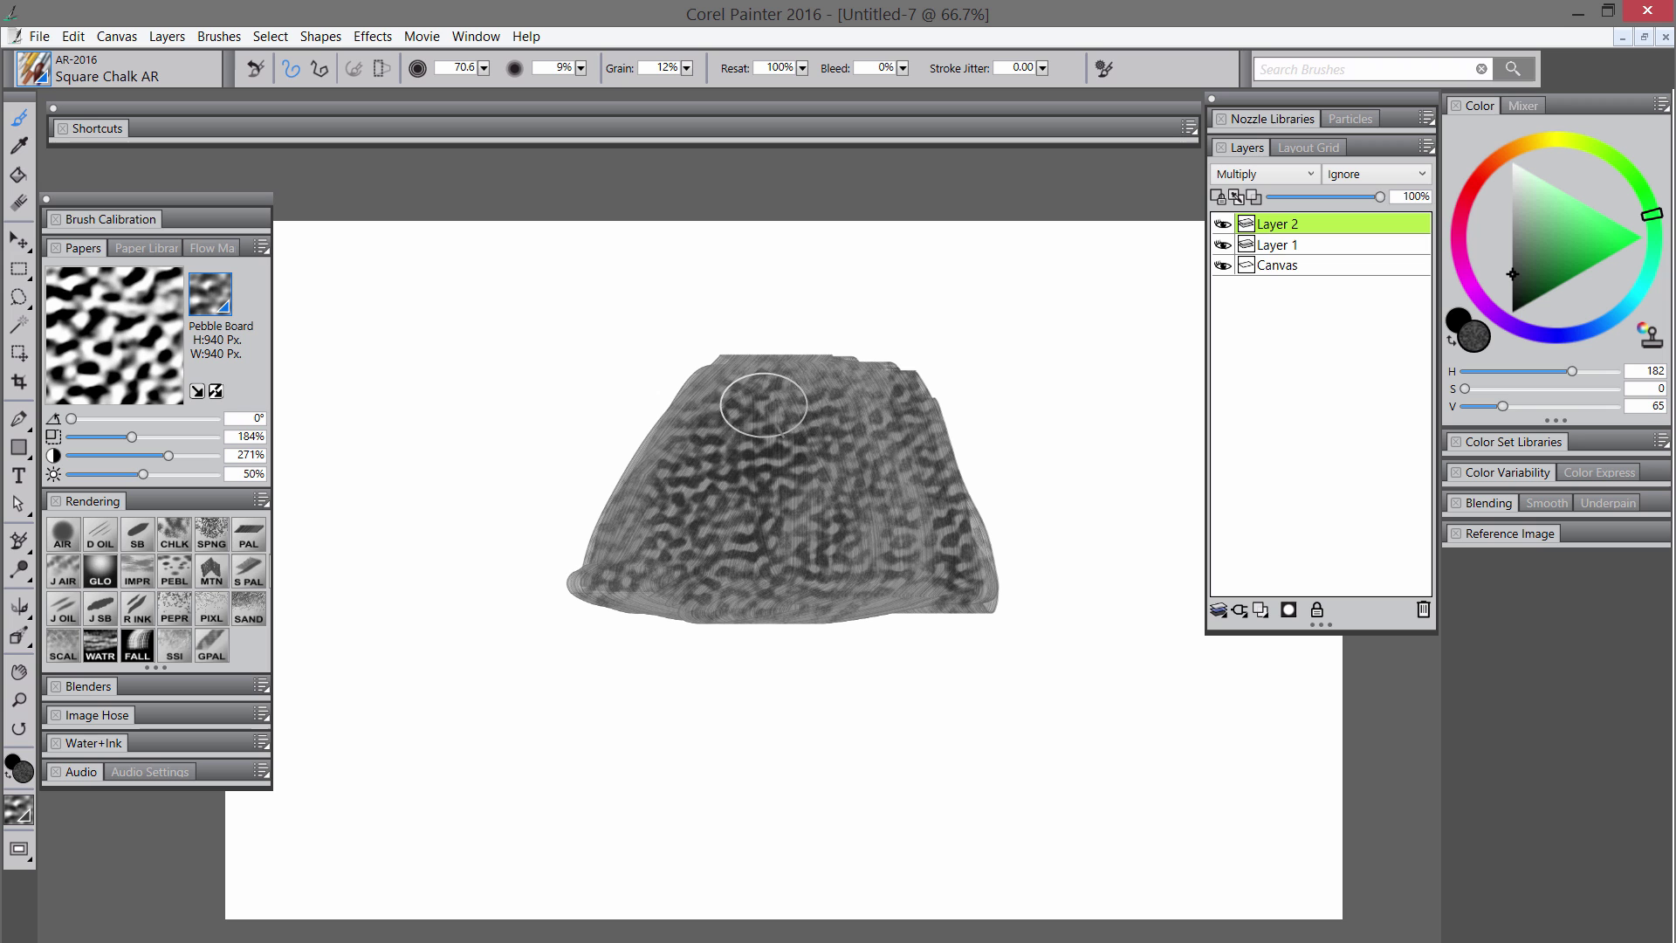
mouse_move(730, 373)
mouse_down()
mouse_move(830, 494)
mouse_move(868, 411)
mouse_move(926, 555)
mouse_up()
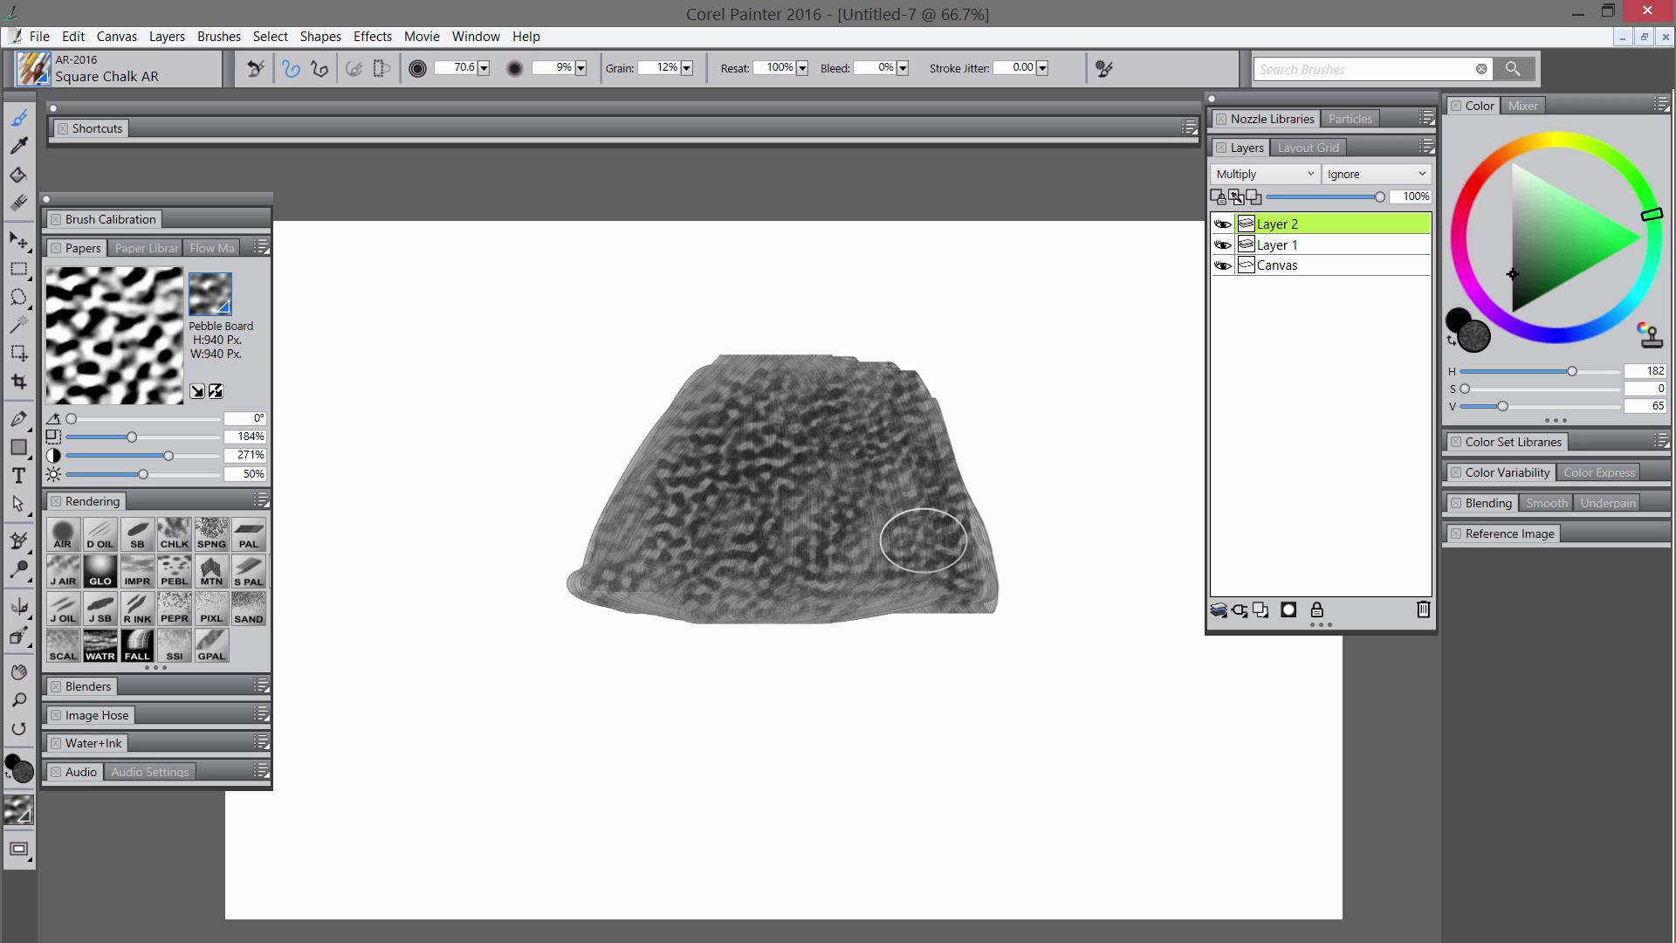
key(ctrl+z)
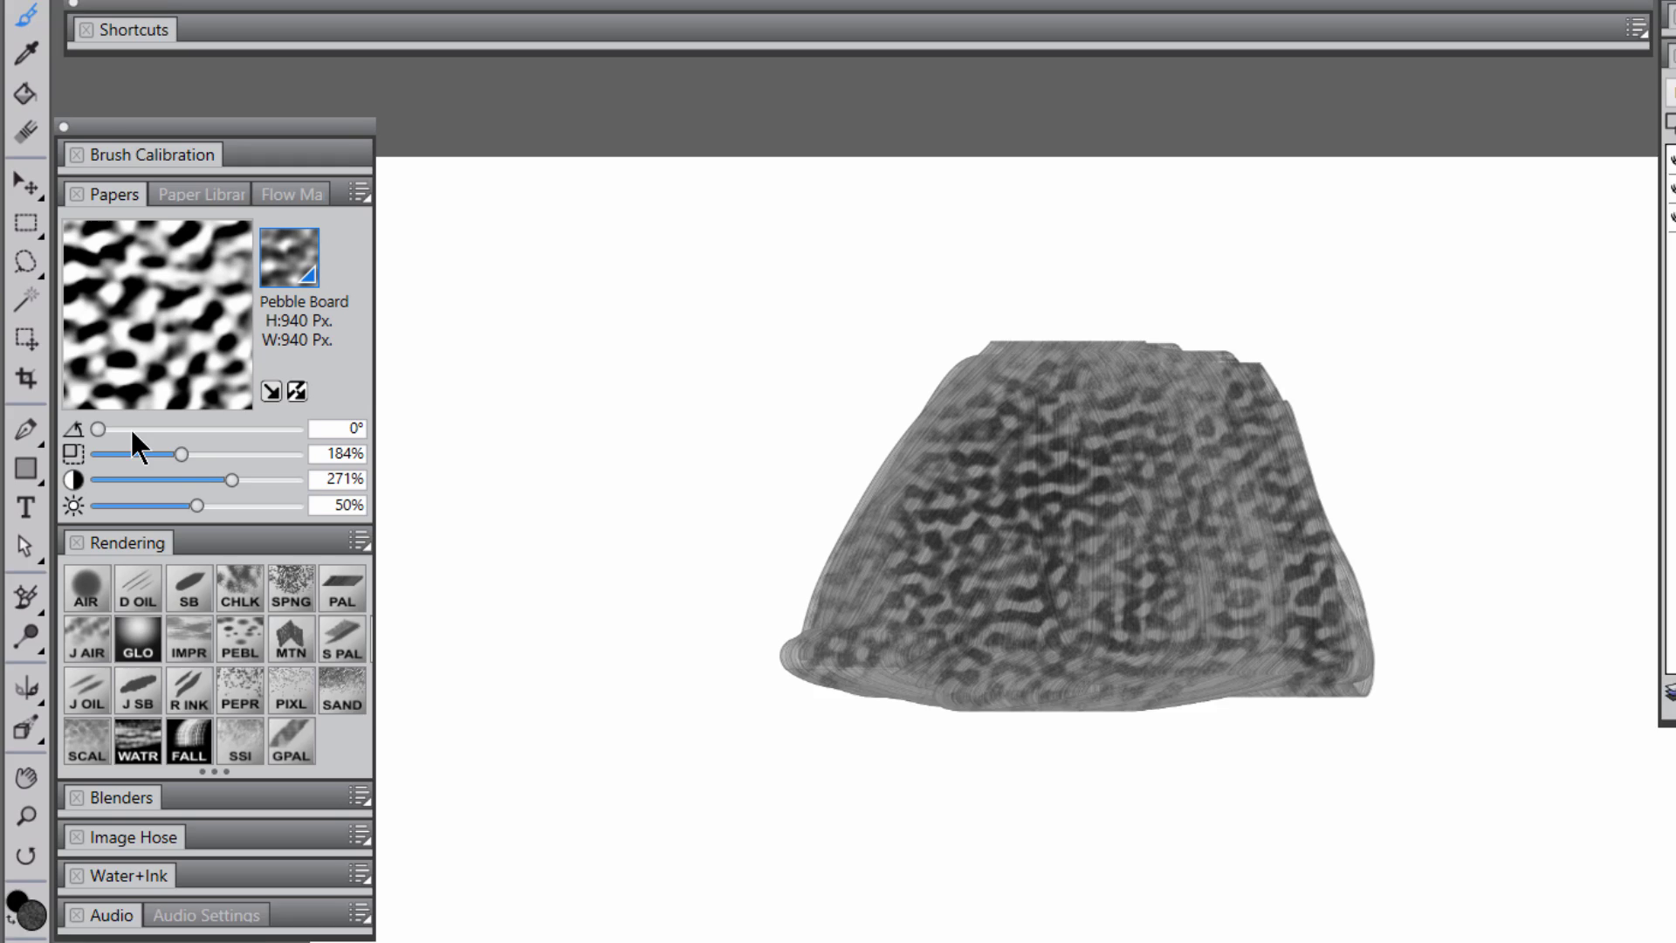
drag(72, 418, 118, 422)
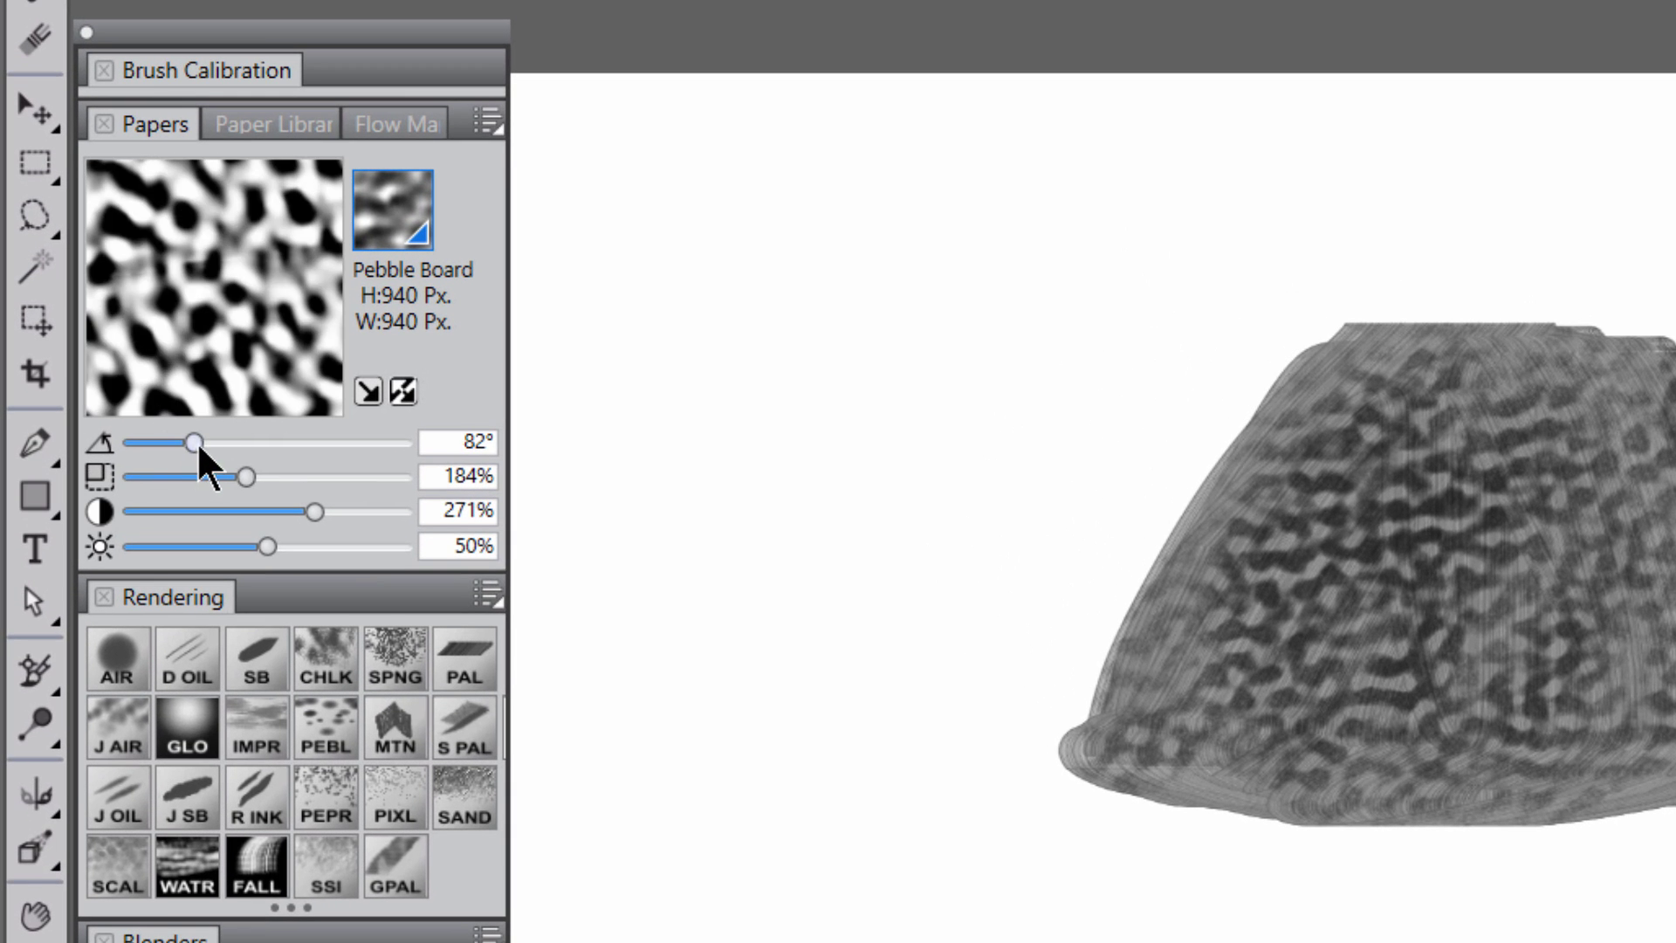
mouse_move(217, 447)
mouse_down()
mouse_move(262, 447)
mouse_move(172, 443)
mouse_up()
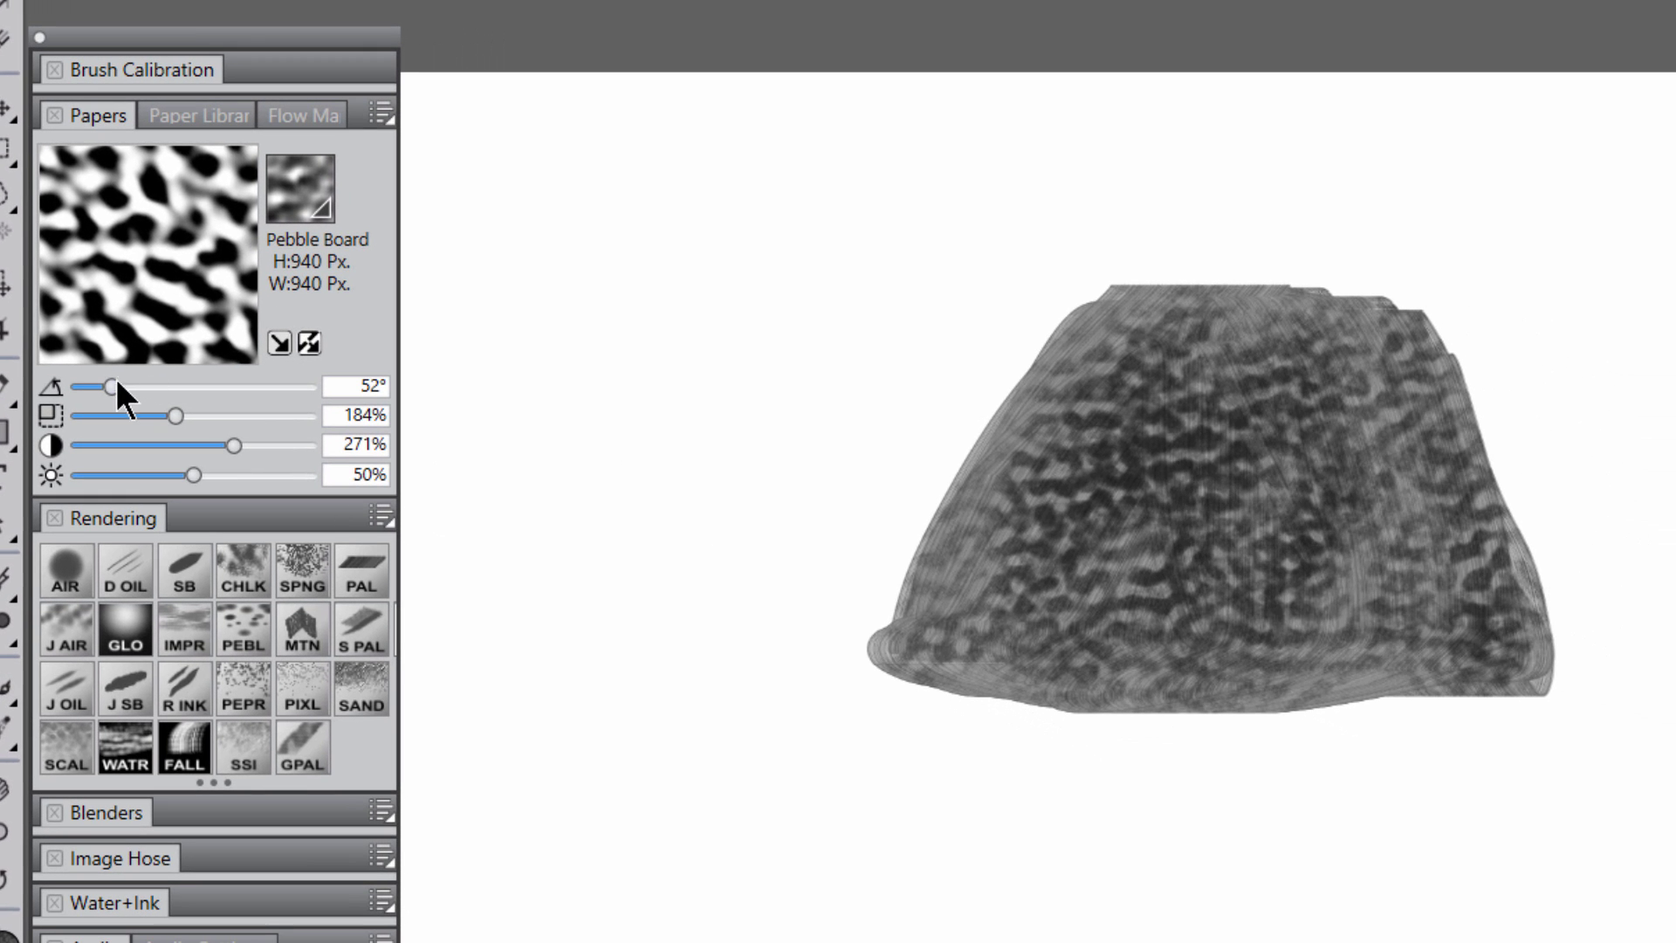
drag(117, 386, 123, 386)
mouse_move(1126, 357)
mouse_down()
mouse_move(1141, 550)
mouse_move(1403, 356)
mouse_move(1164, 558)
mouse_move(980, 585)
mouse_move(1291, 457)
mouse_move(1441, 523)
mouse_up()
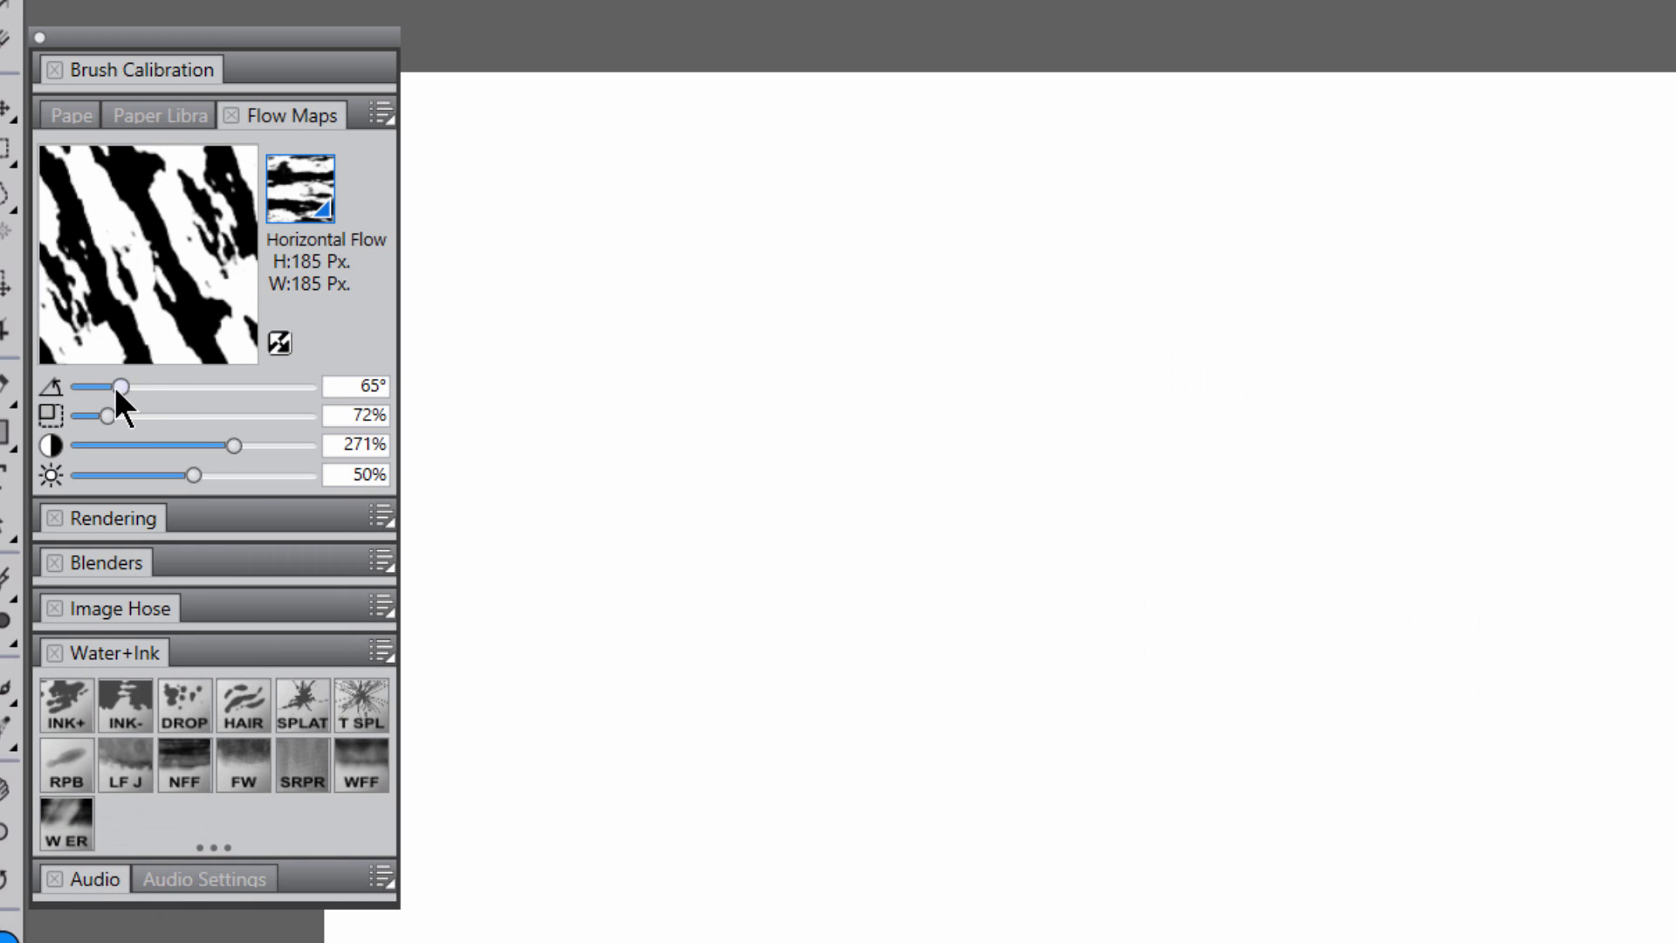
Step: Paint a blue watercolour blob with the flow map at 177°, then a zigzag at 284°
drag(113, 386, 146, 385)
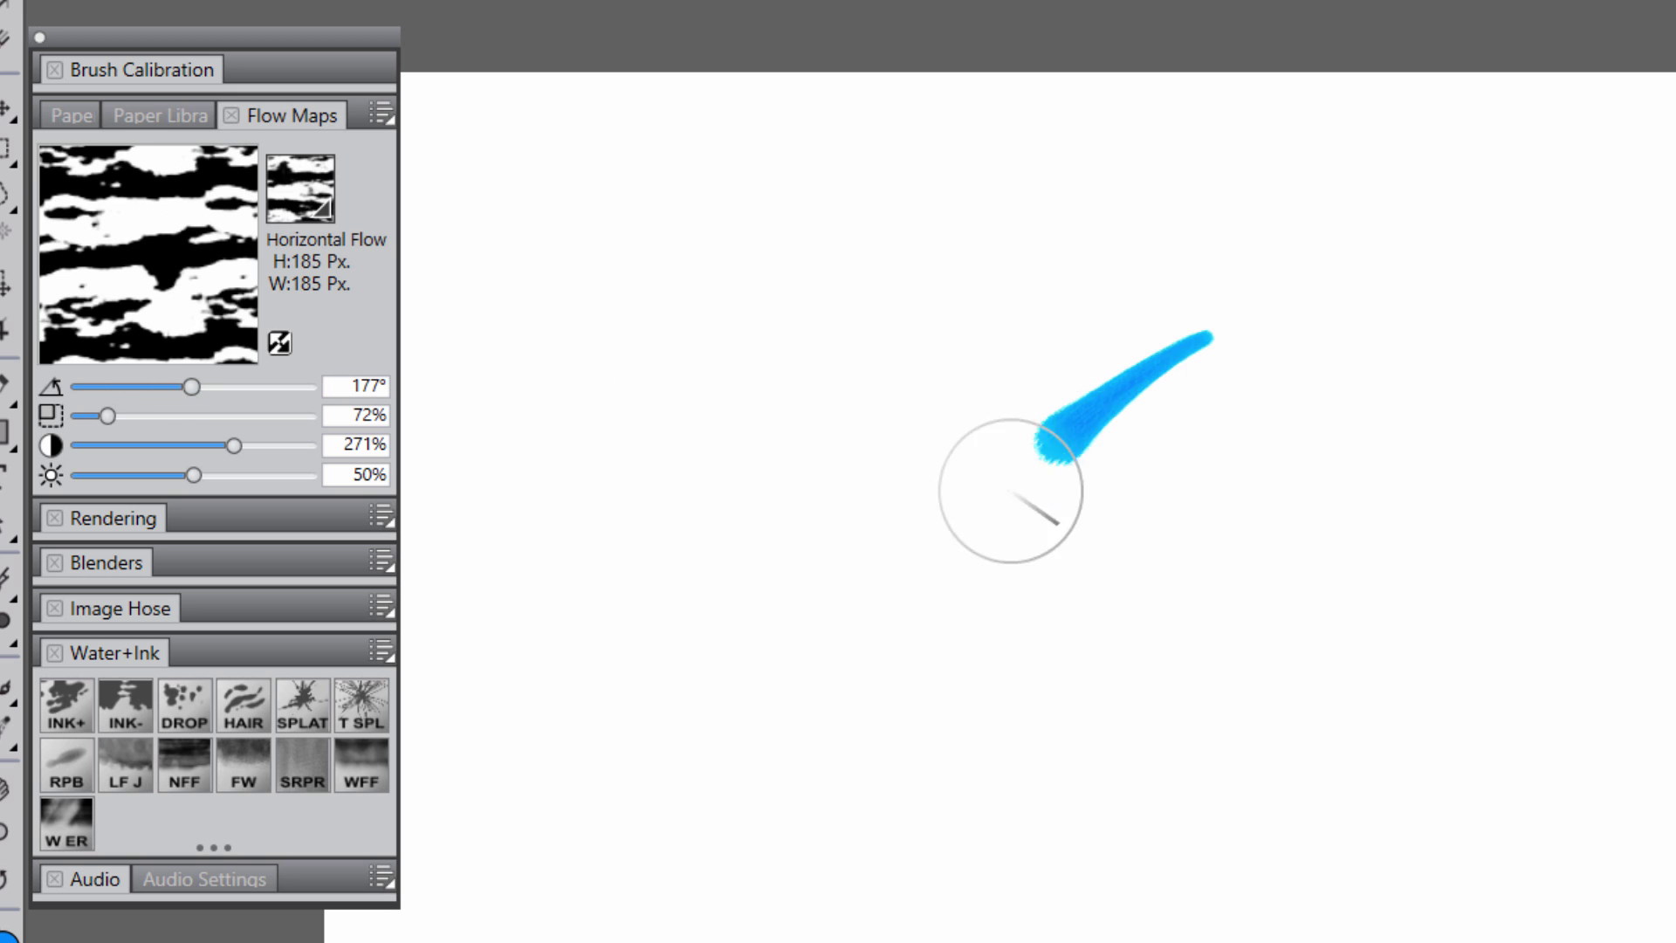
mouse_move(1011, 491)
mouse_down()
mouse_move(1265, 479)
mouse_move(1182, 778)
mouse_move(1515, 795)
mouse_up()
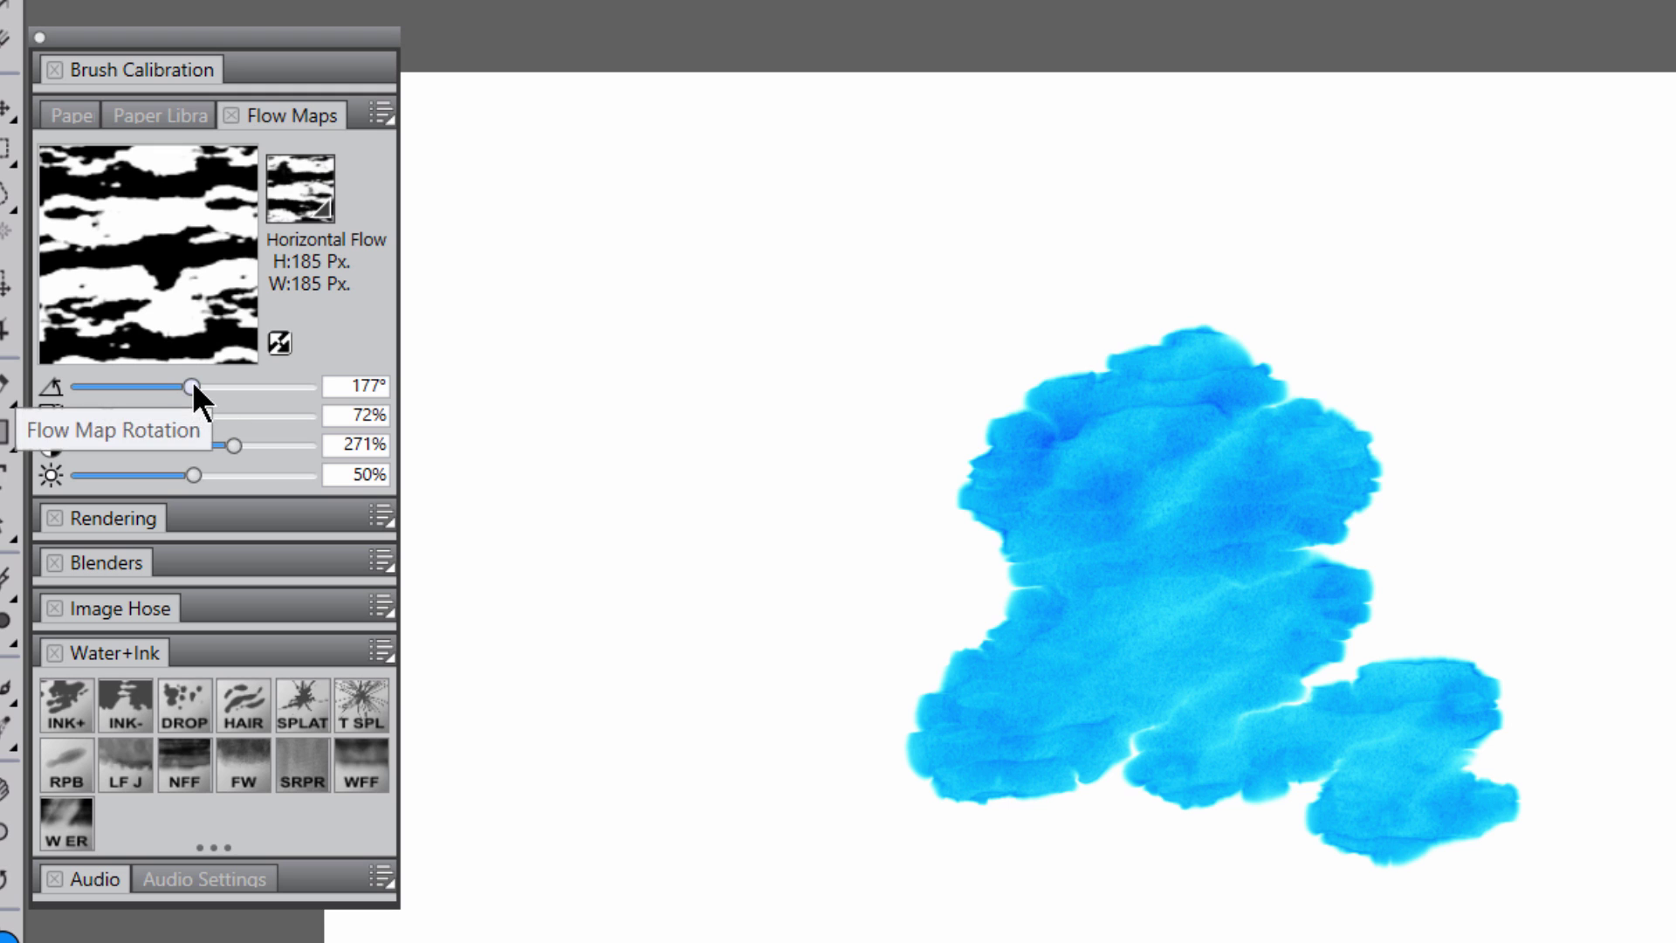
drag(192, 386, 259, 386)
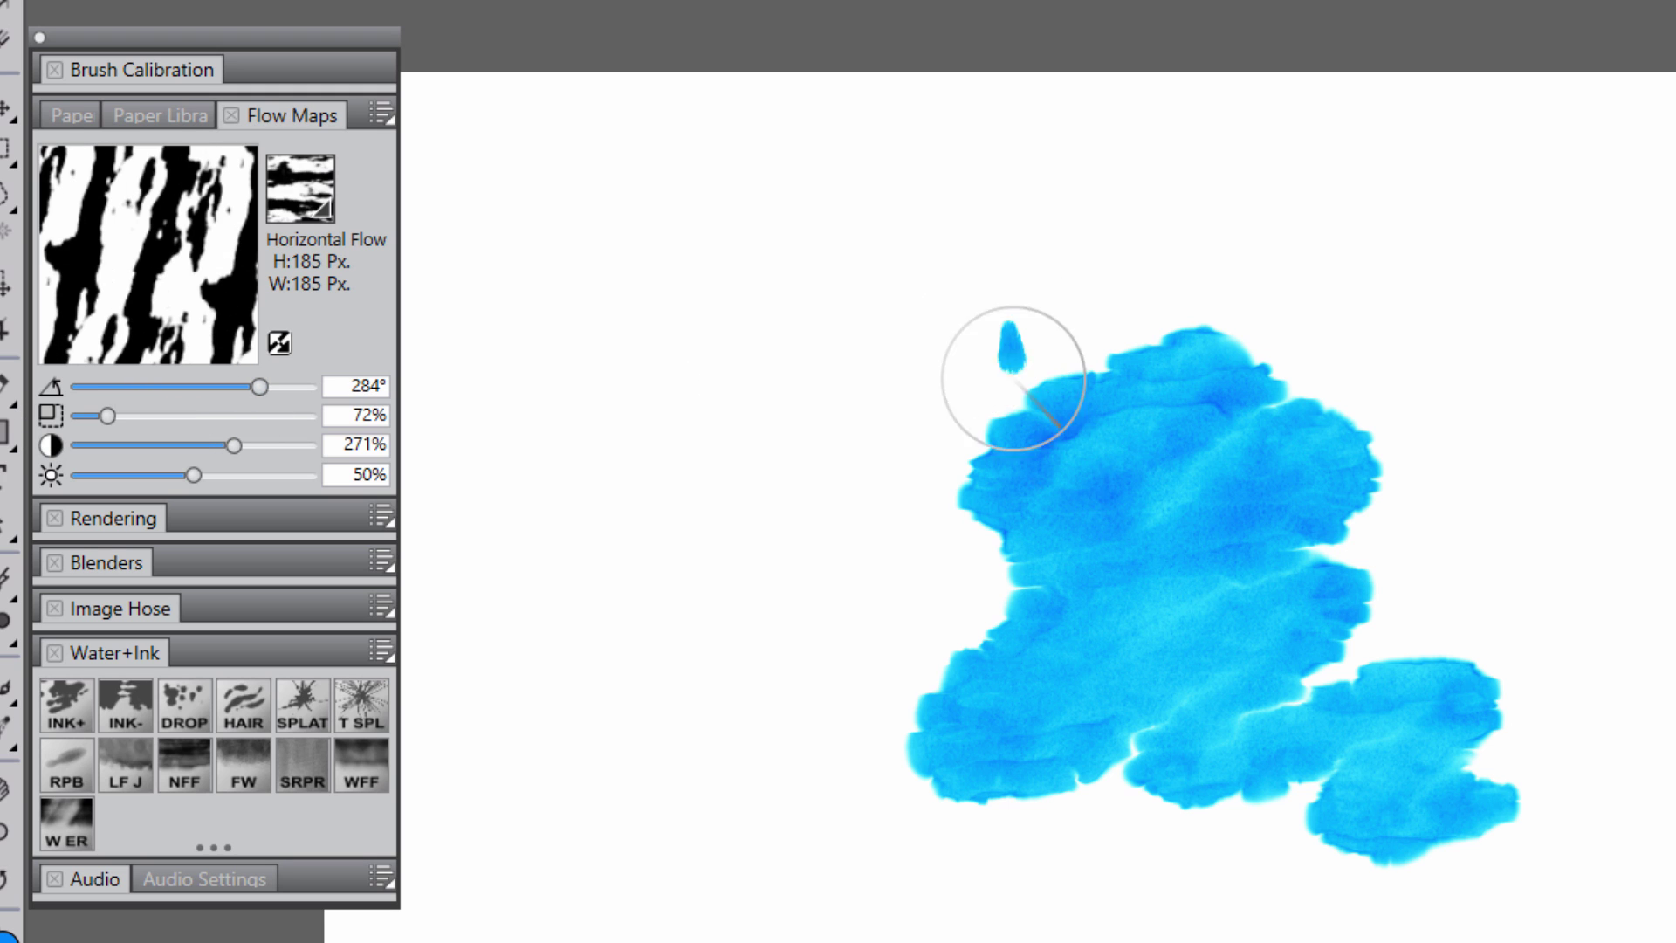
mouse_move(1012, 378)
mouse_down()
mouse_move(1153, 554)
mouse_move(1452, 562)
mouse_move(1484, 759)
mouse_move(1562, 773)
mouse_up()
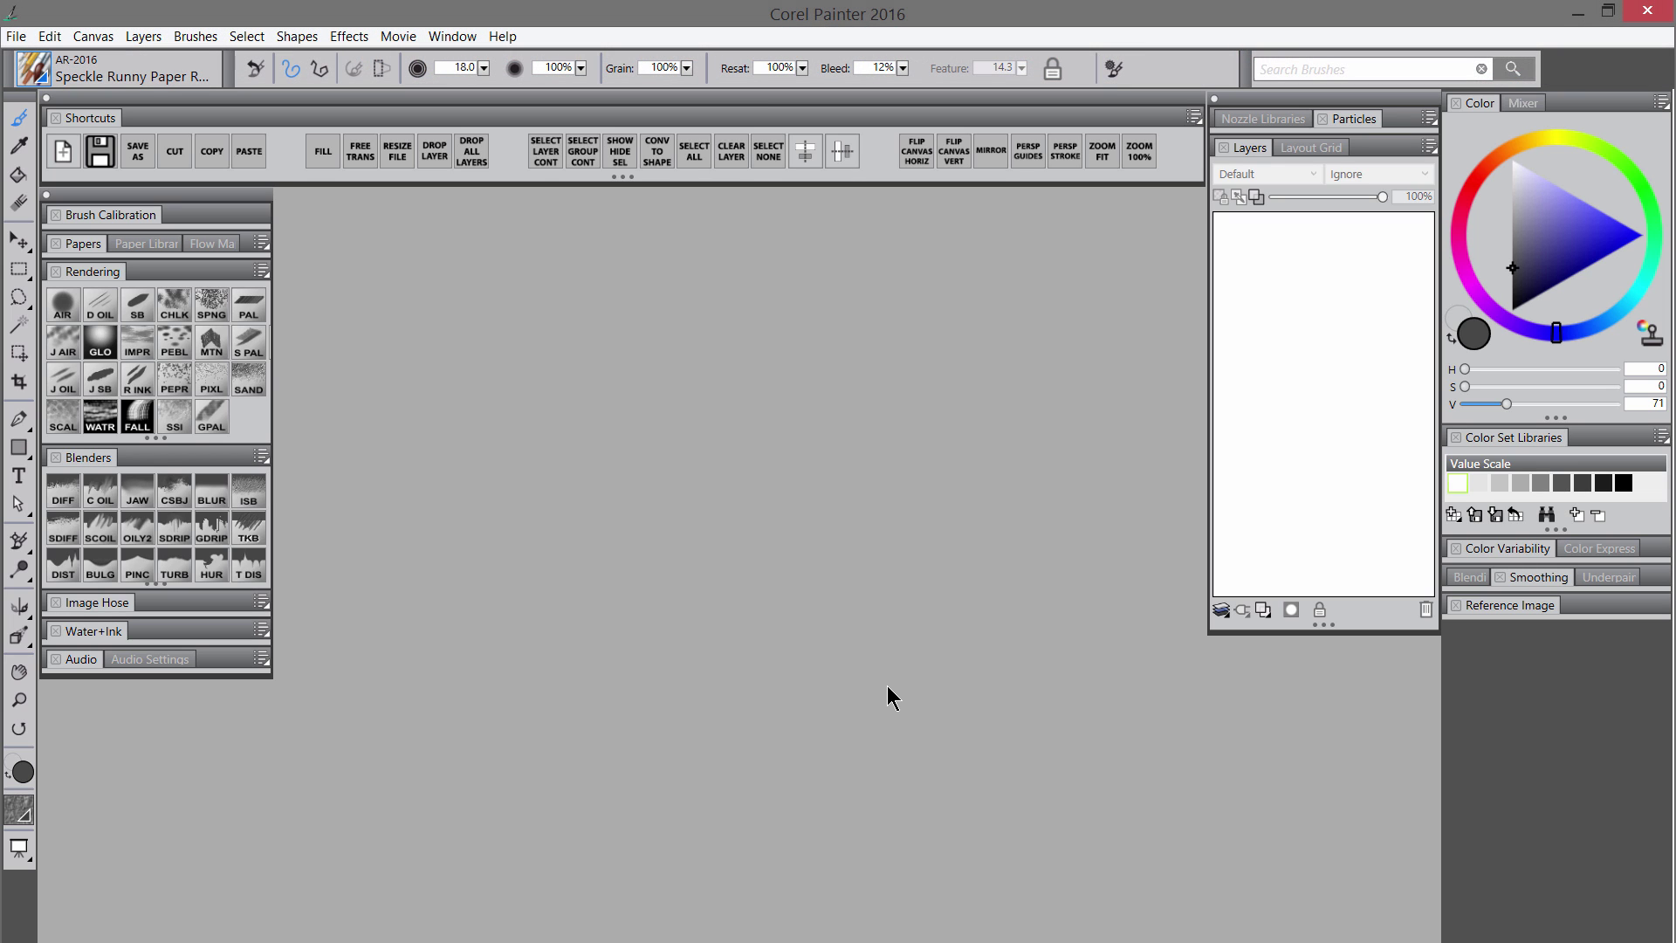
Step: Import Photoshop ABR brush stamps, set dab spacing to 39%, and paint a grainy test stroke
click(195, 36)
mouse_move(52, 247)
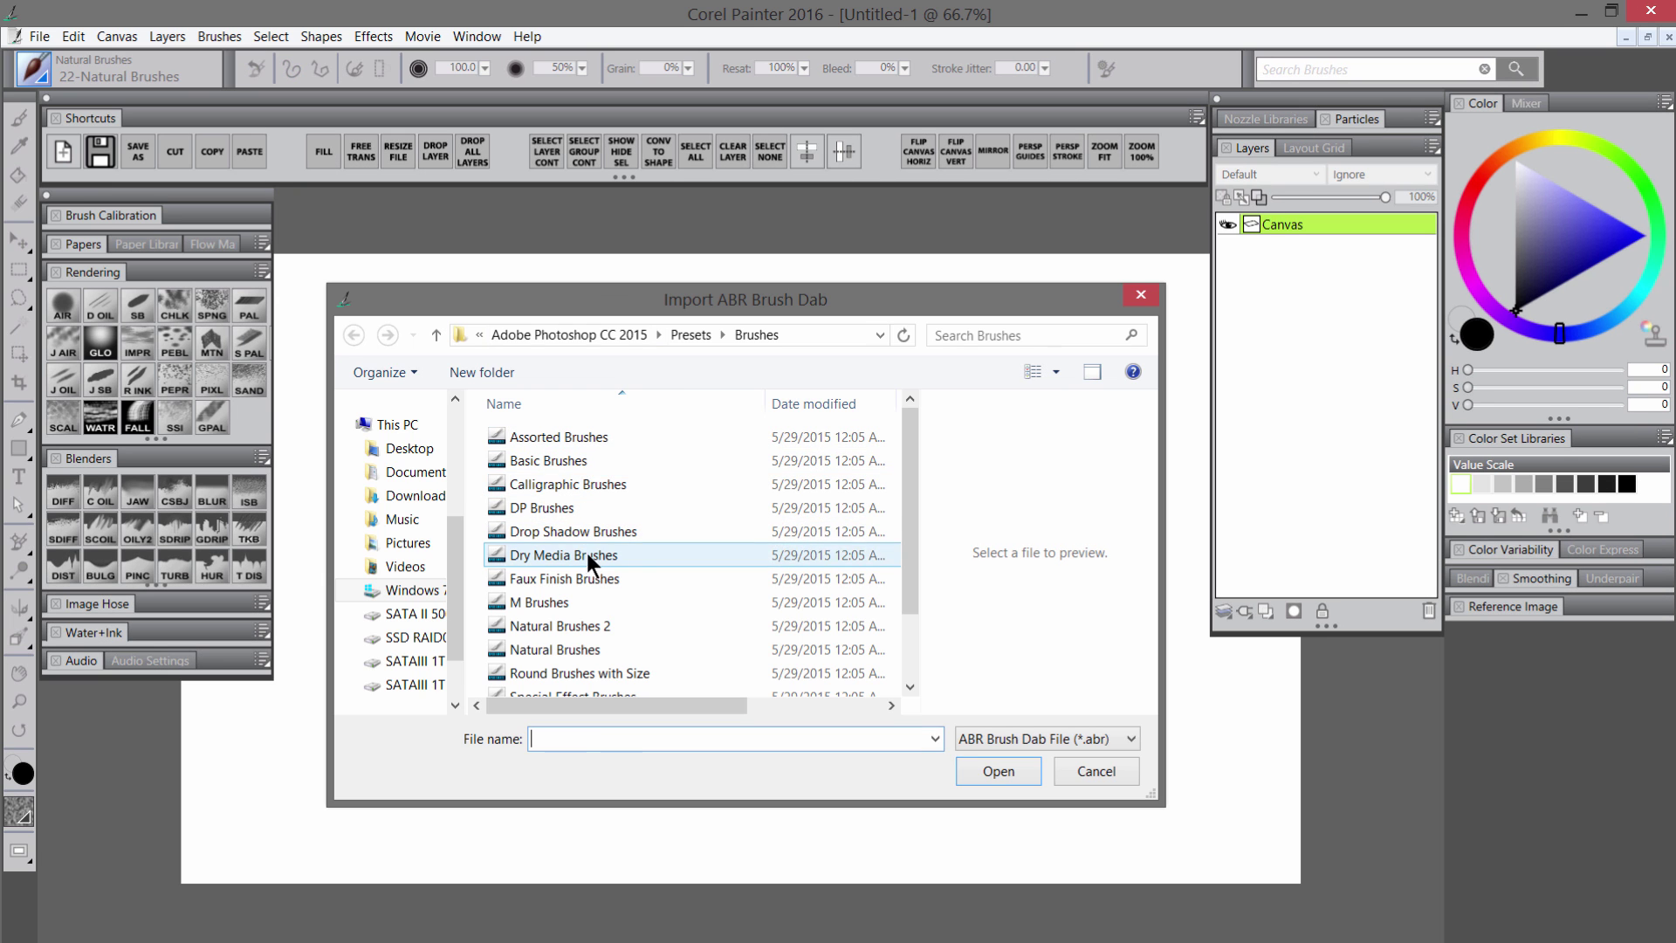
double_click(747, 569)
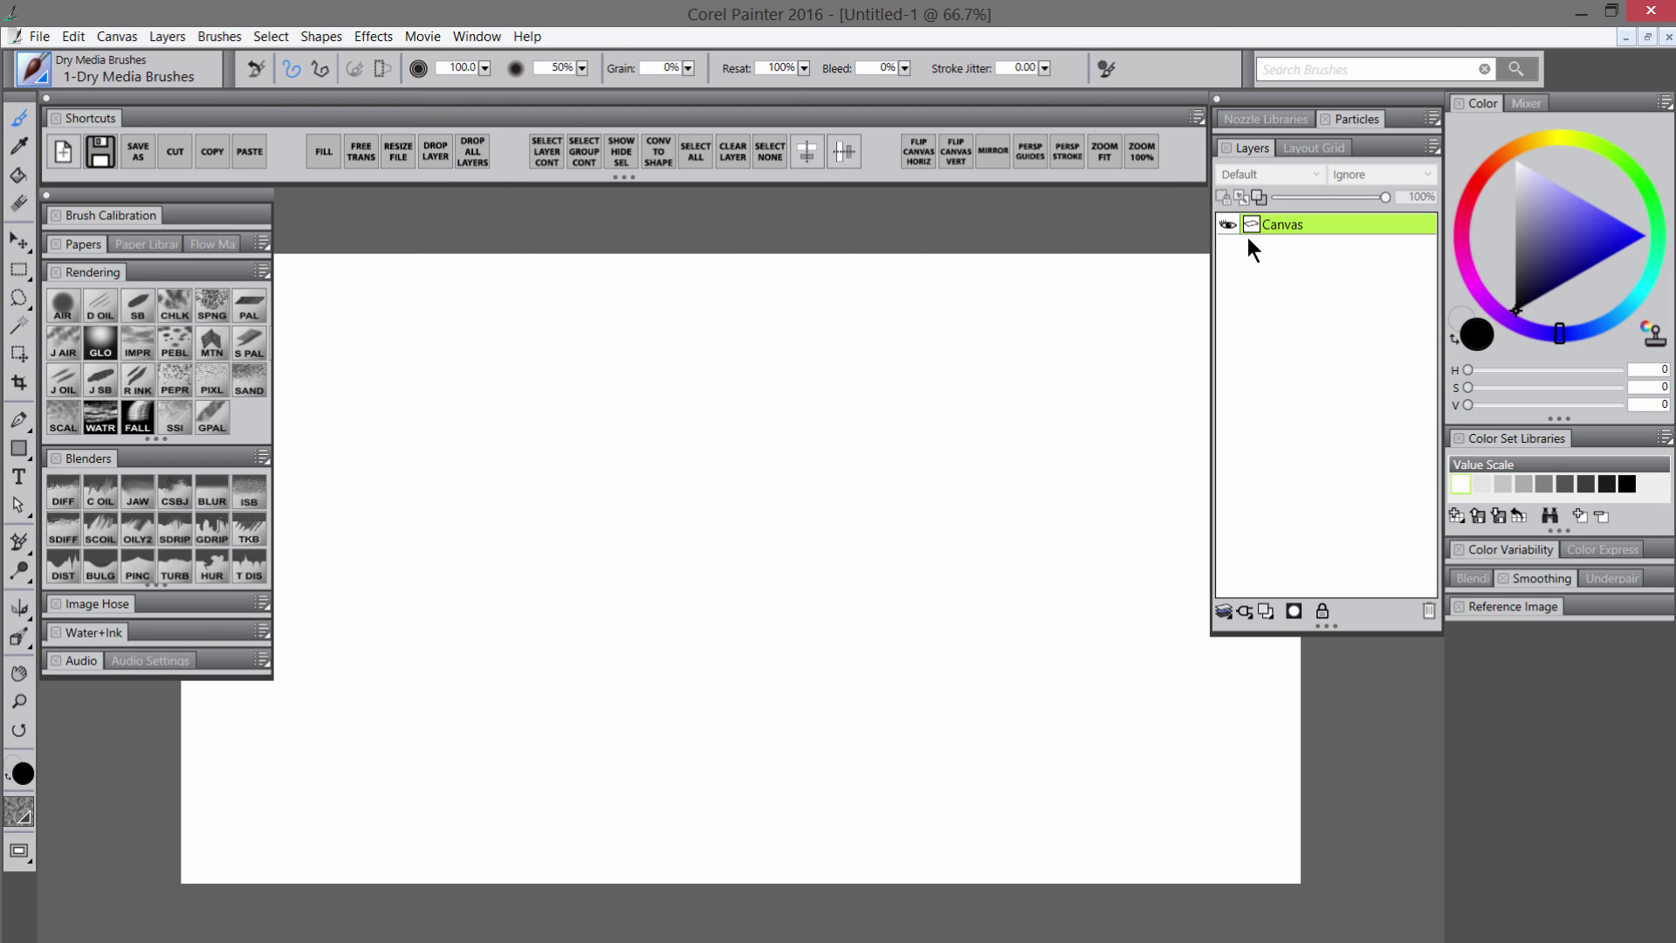
click(477, 37)
click(585, 285)
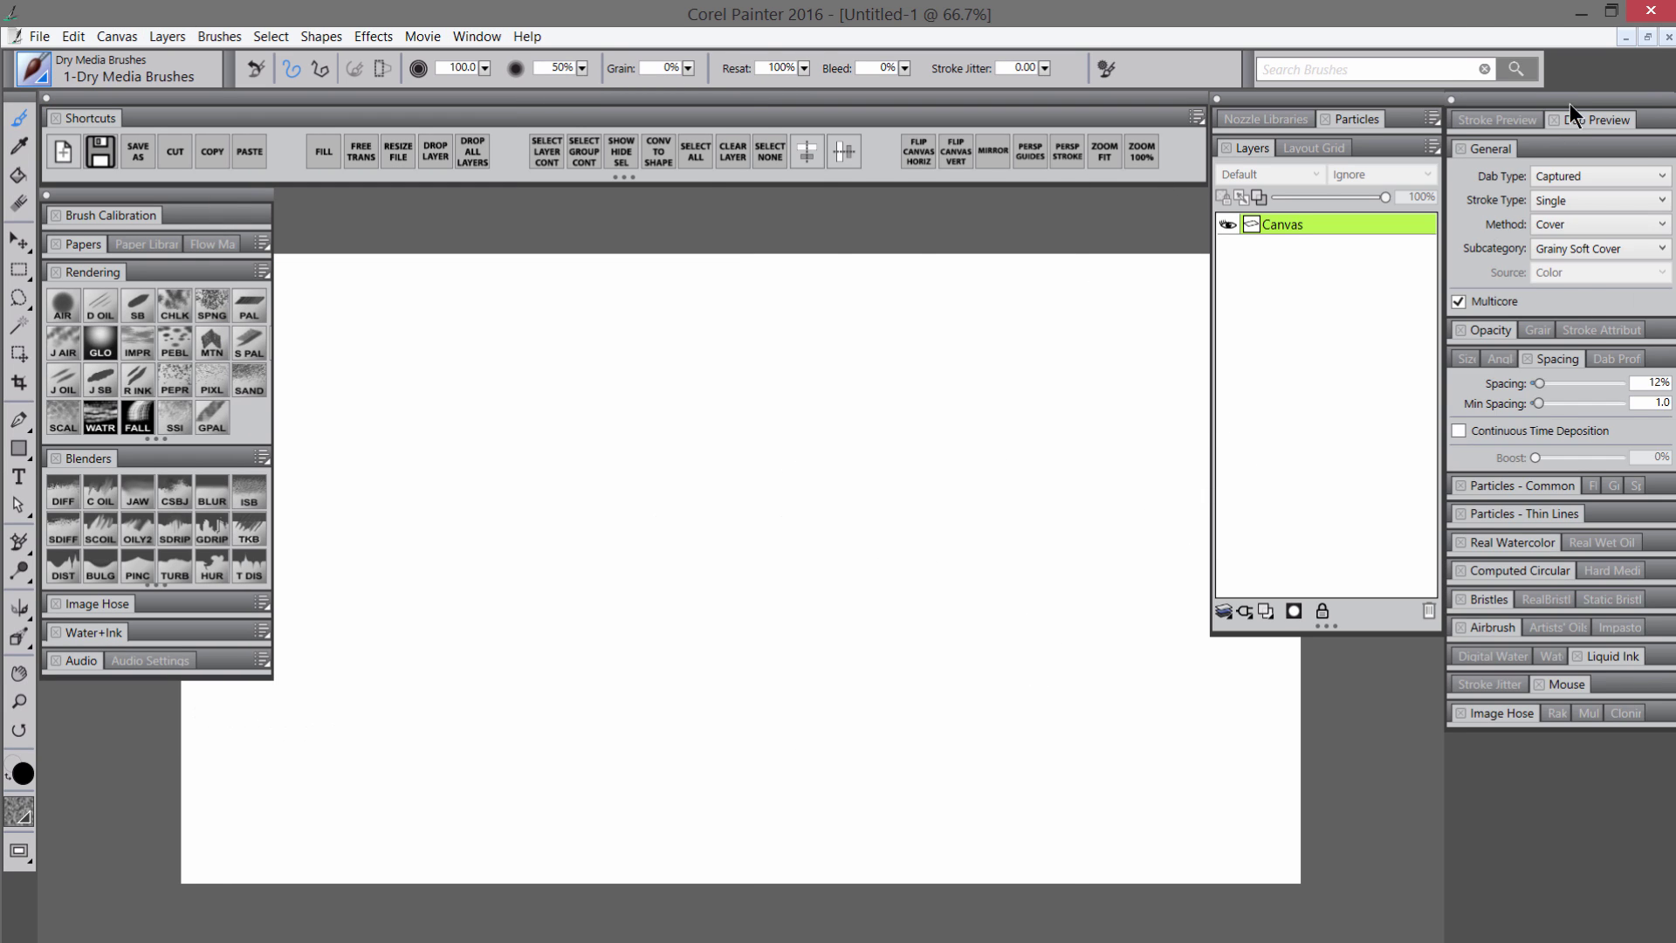
drag(1066, 473, 1080, 477)
mouse_move(699, 471)
mouse_down()
mouse_move(659, 599)
mouse_move(748, 701)
mouse_move(736, 741)
mouse_move(699, 227)
mouse_move(738, 418)
mouse_up()
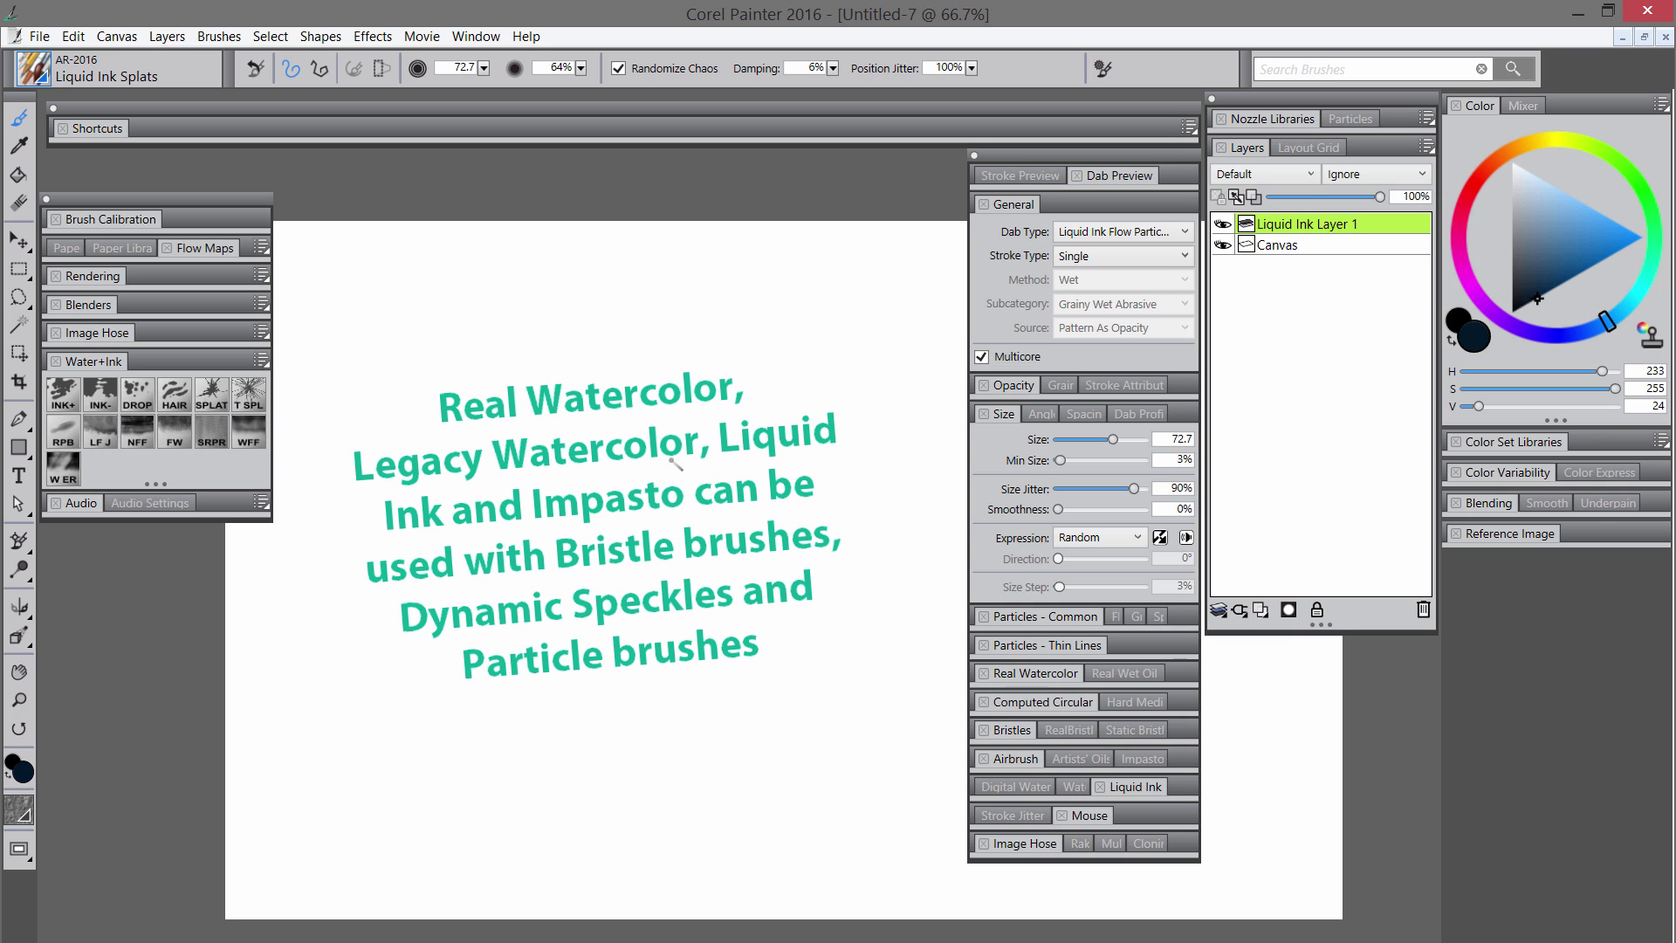
Step: Dab and drag dark Liquid Ink Splats across the middle of the canvas
click(581, 463)
click(665, 426)
mouse_move(625, 539)
mouse_down()
mouse_move(502, 585)
mouse_move(444, 700)
mouse_up()
mouse_move(604, 685)
mouse_down()
mouse_move(845, 343)
mouse_move(588, 358)
mouse_up()
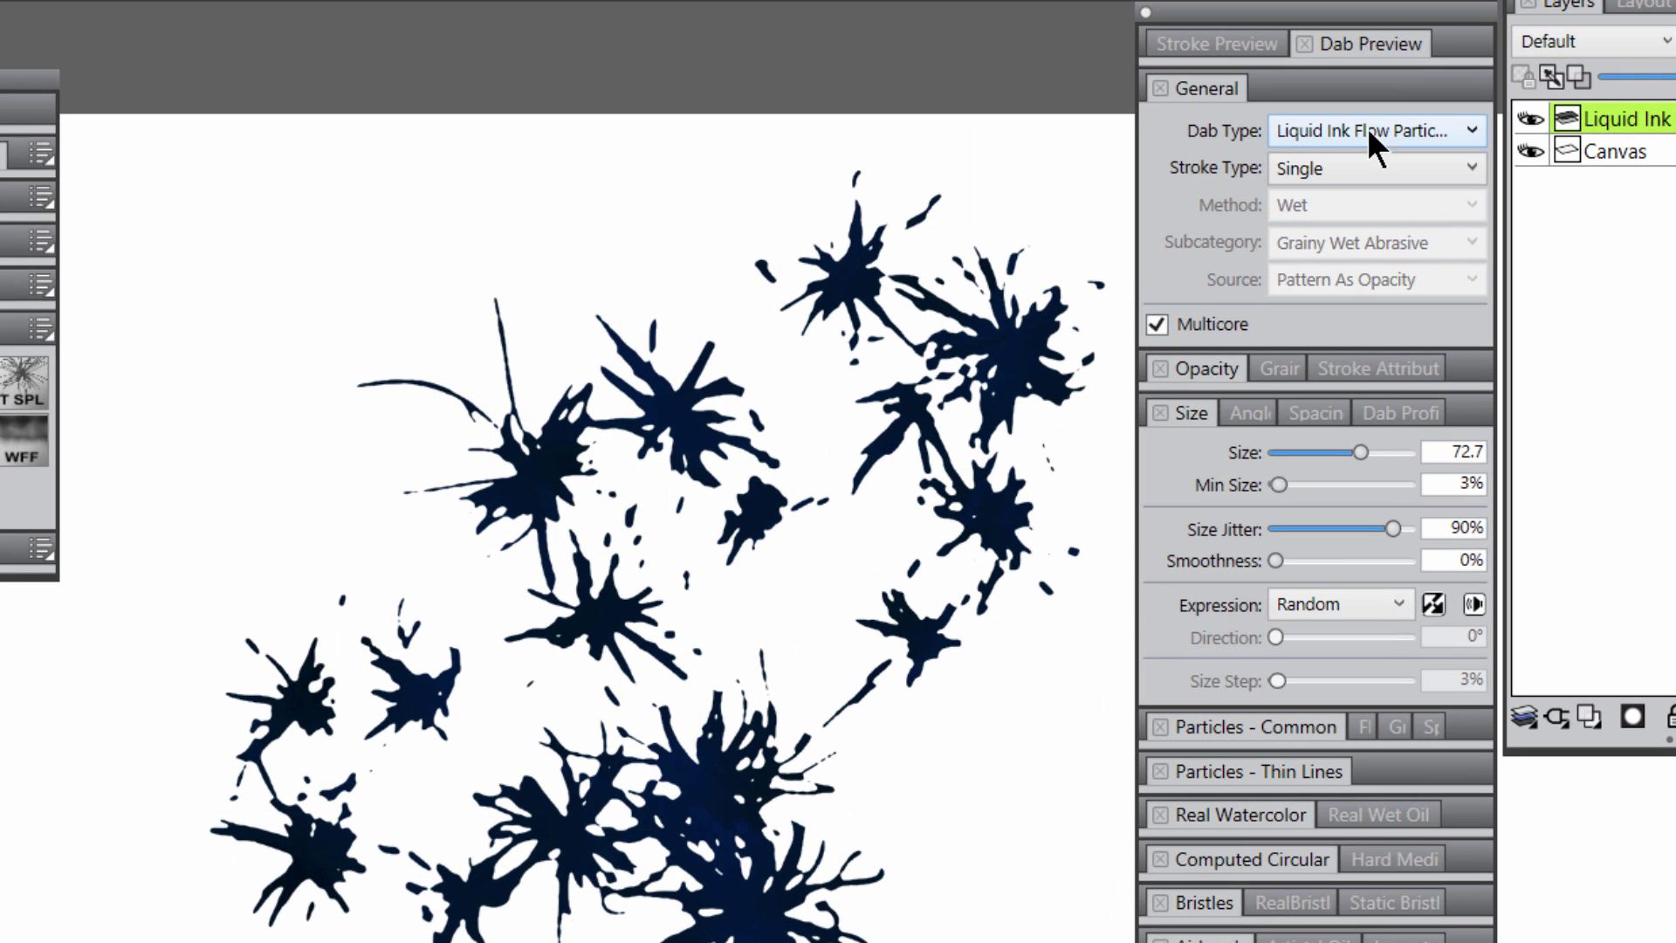
Step: Review the Dab Type list, keep Liquid Ink, and add splatters at upper left
click(1379, 129)
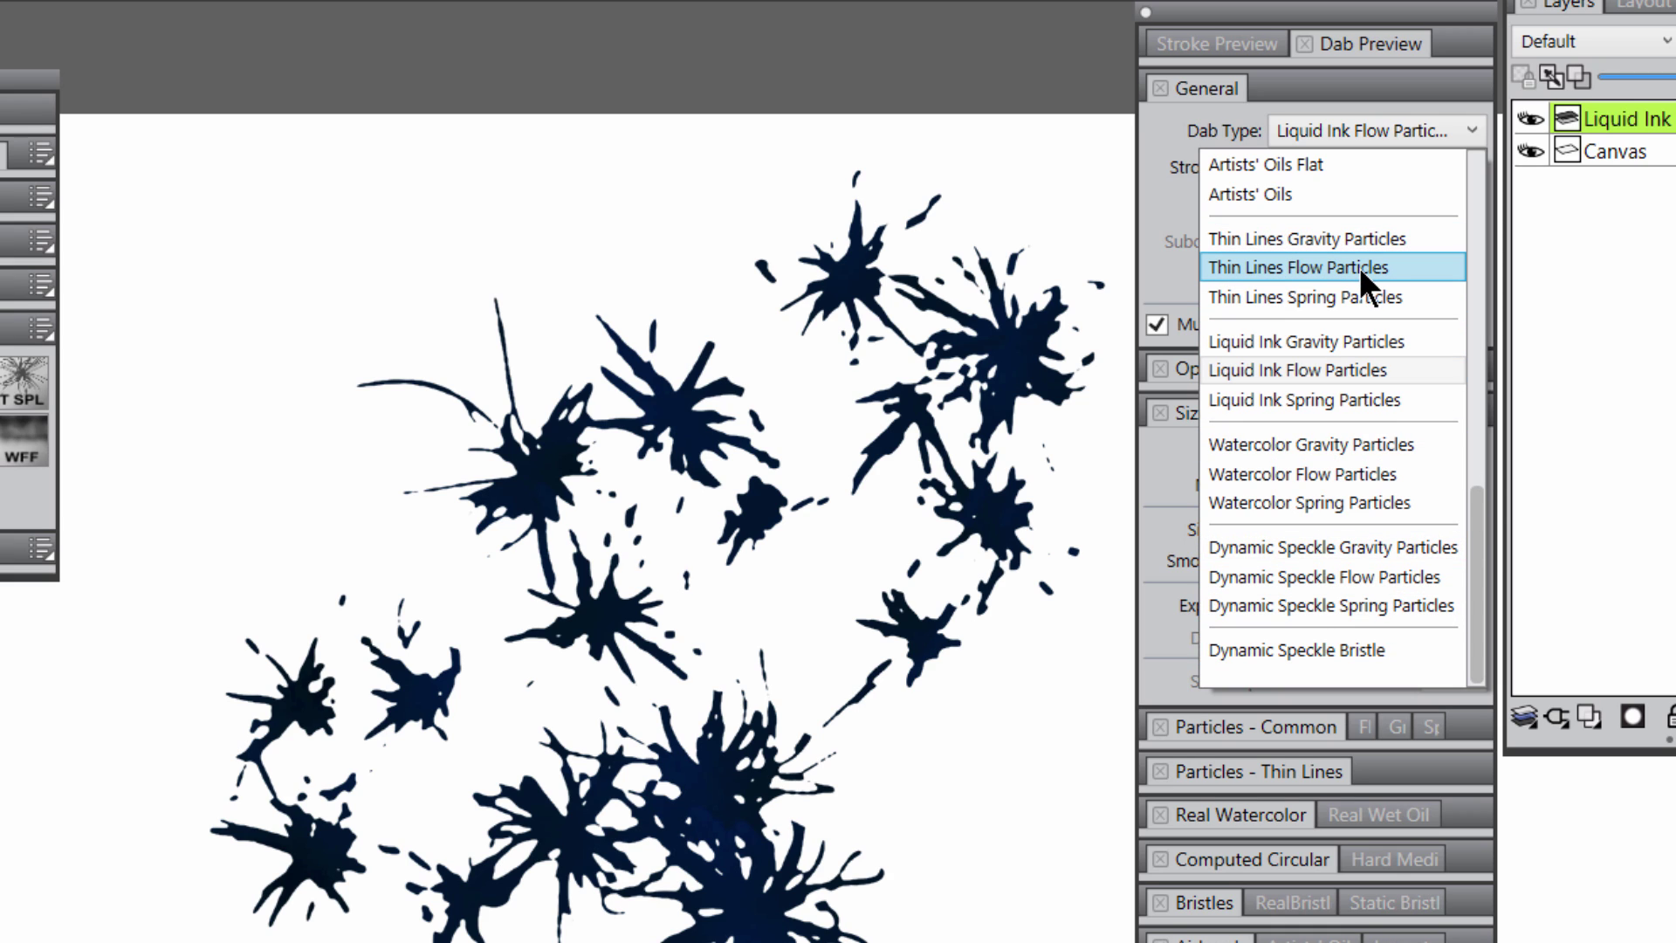
drag(1474, 503, 1475, 482)
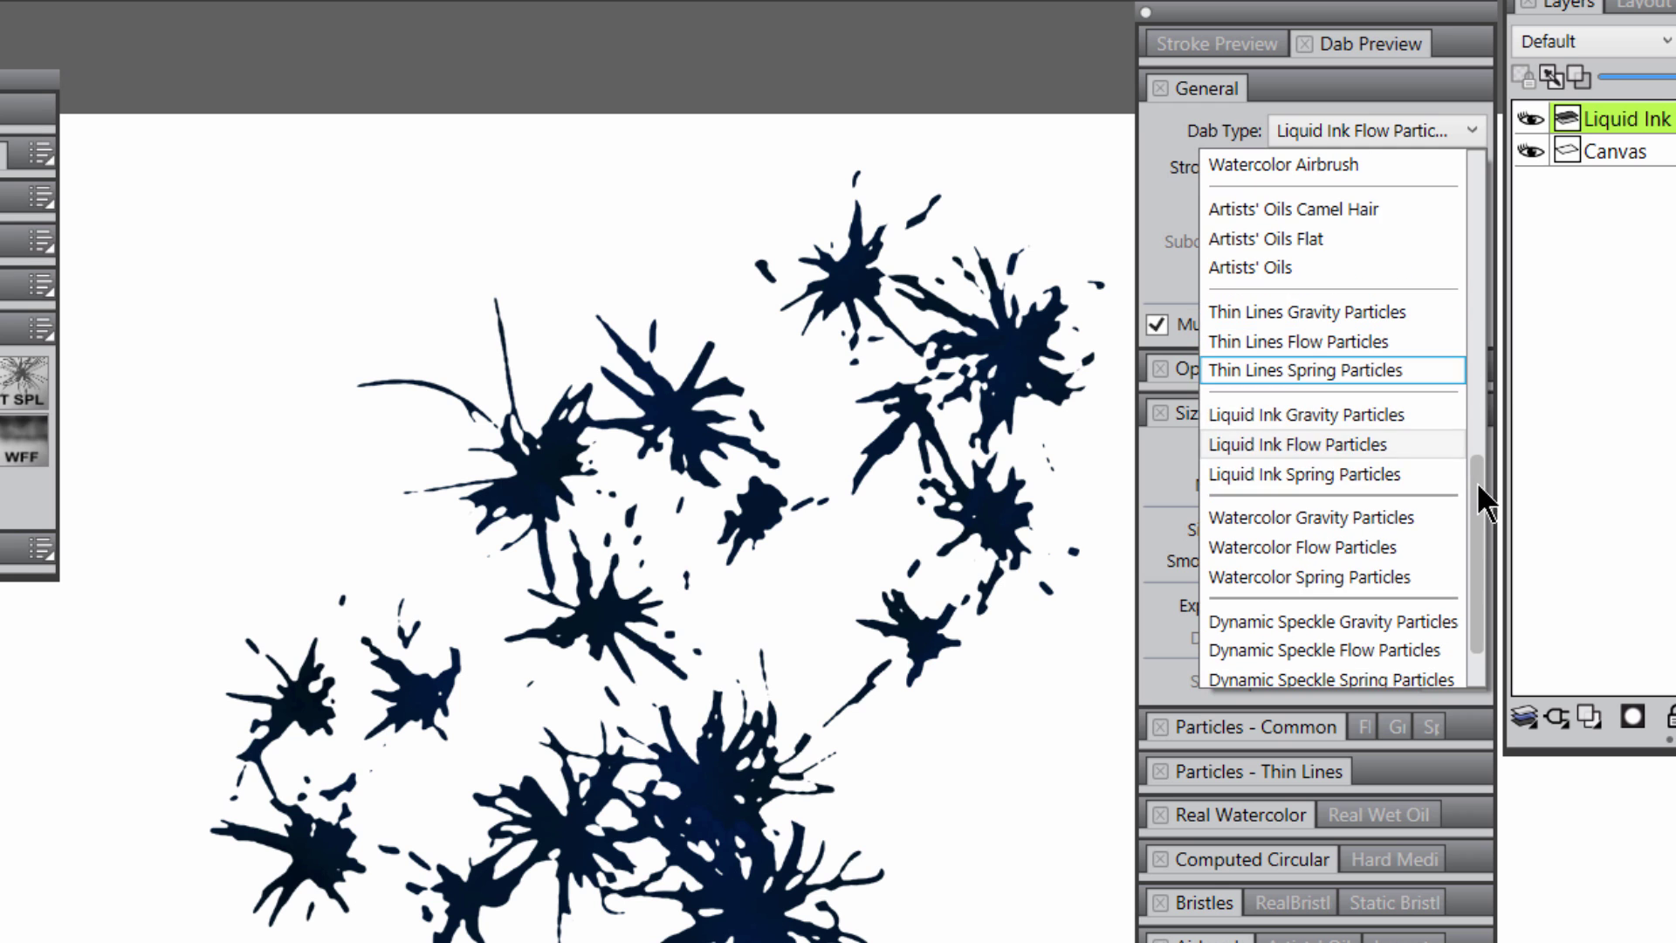
click(398, 280)
mouse_move(451, 262)
mouse_down()
mouse_move(320, 324)
mouse_move(323, 471)
mouse_up()
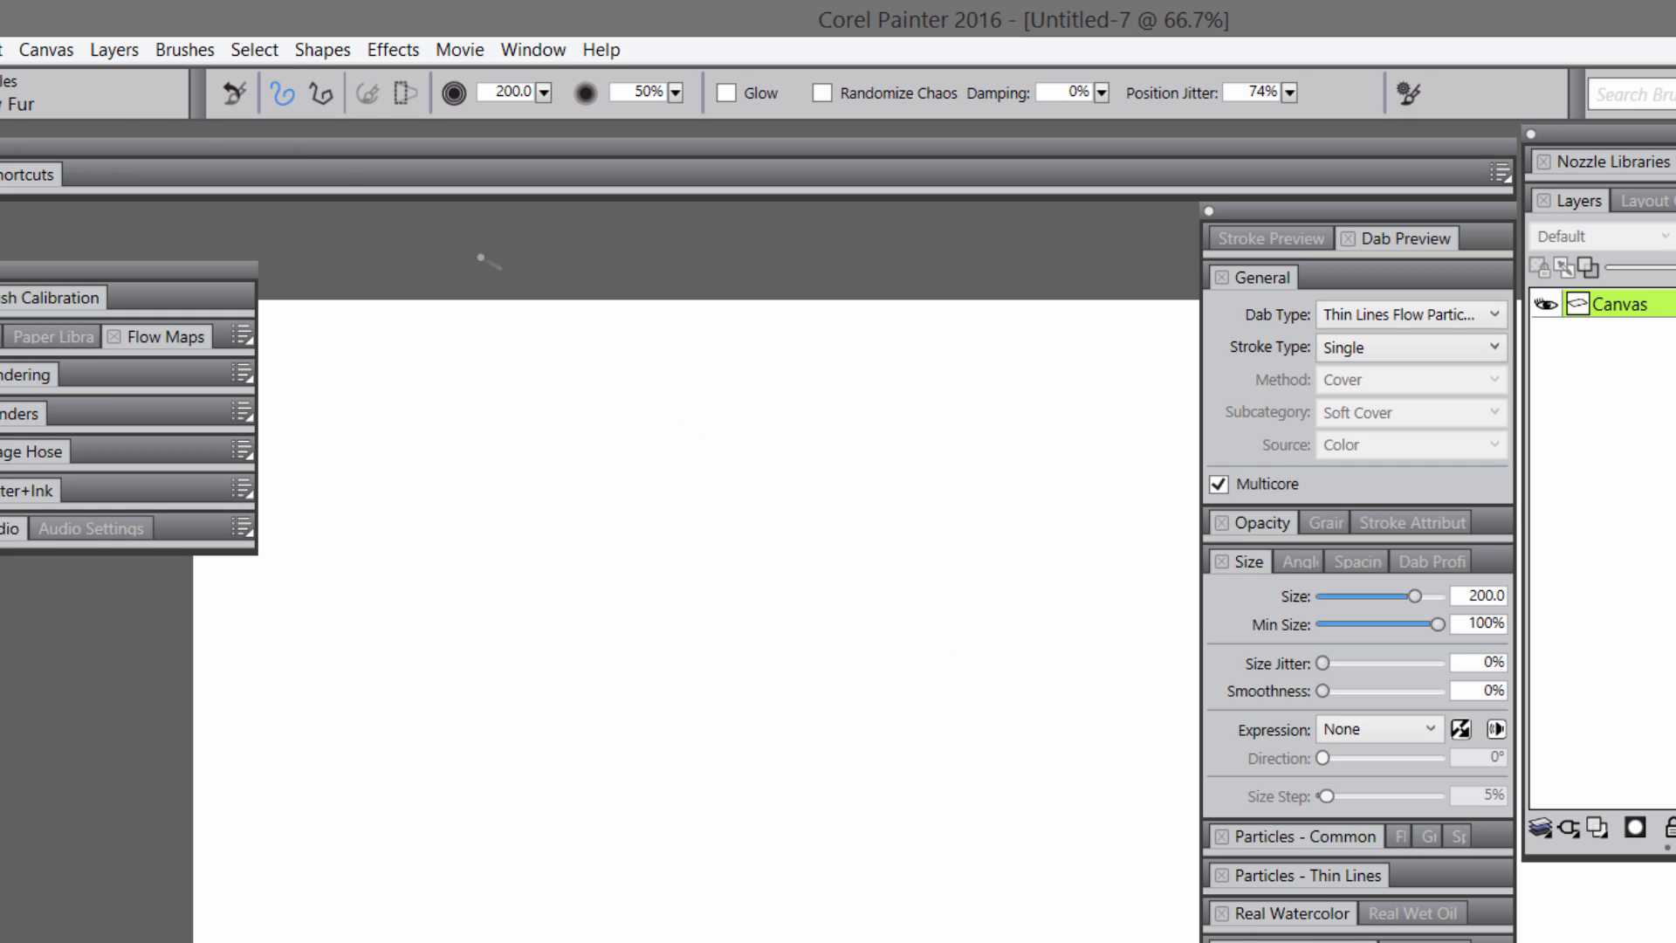
Step: Paint blue-grey Flow Fur strokes with Impasto Draw To set to Color and Depth
key(ctrl+b)
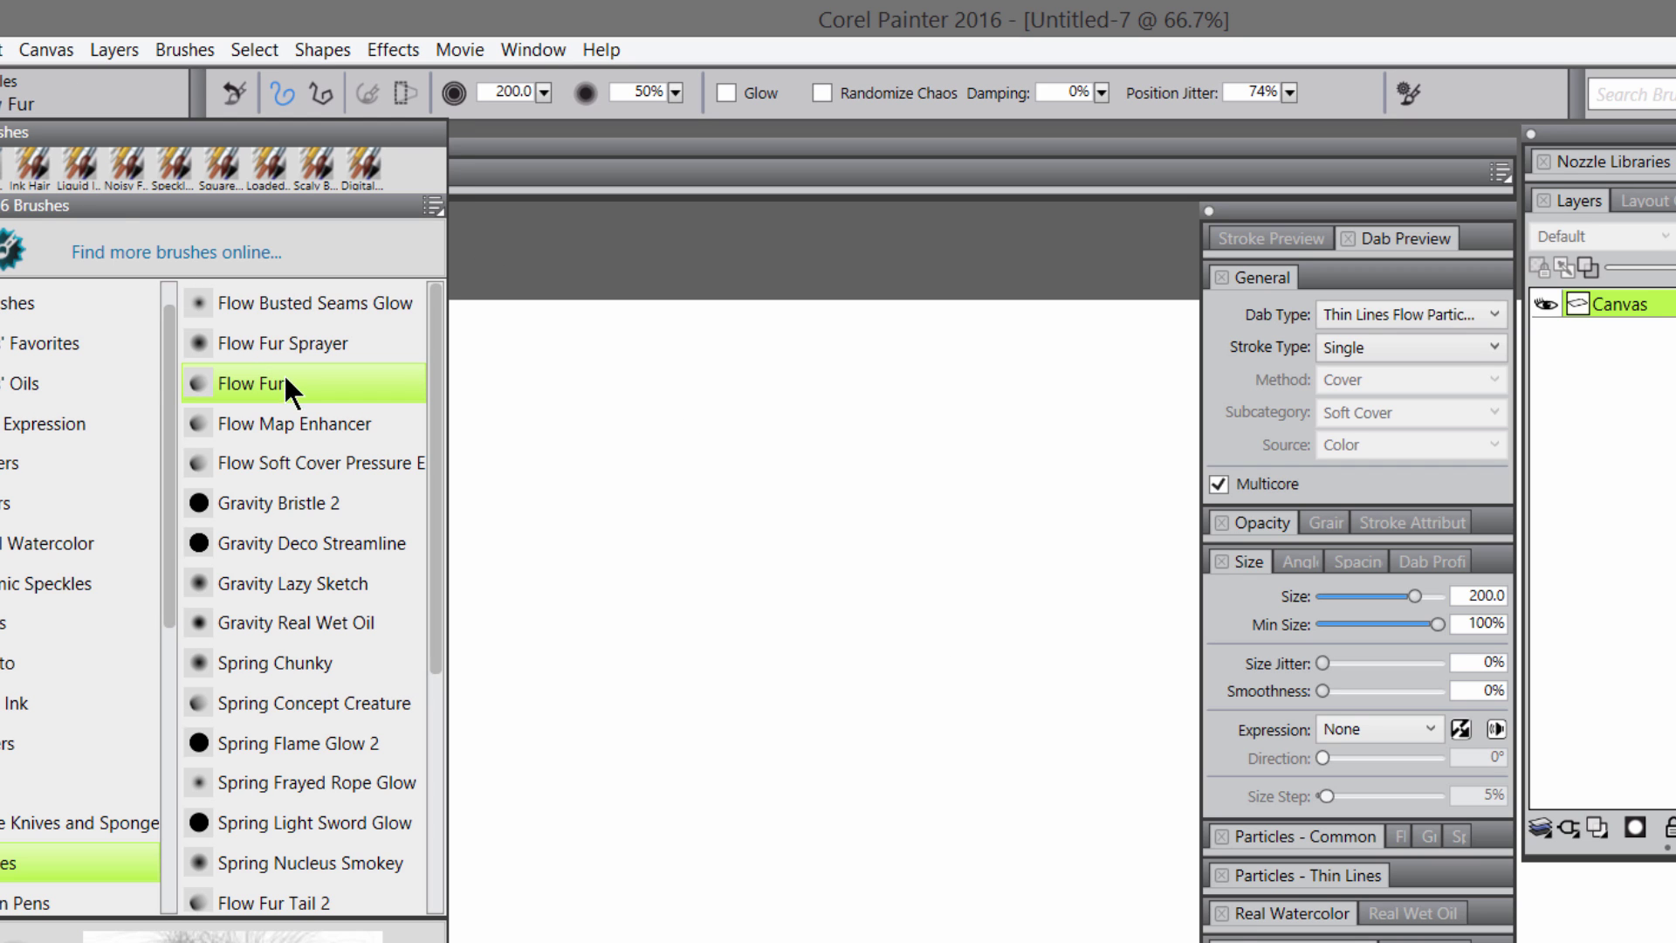
click(283, 372)
drag(367, 379, 611, 611)
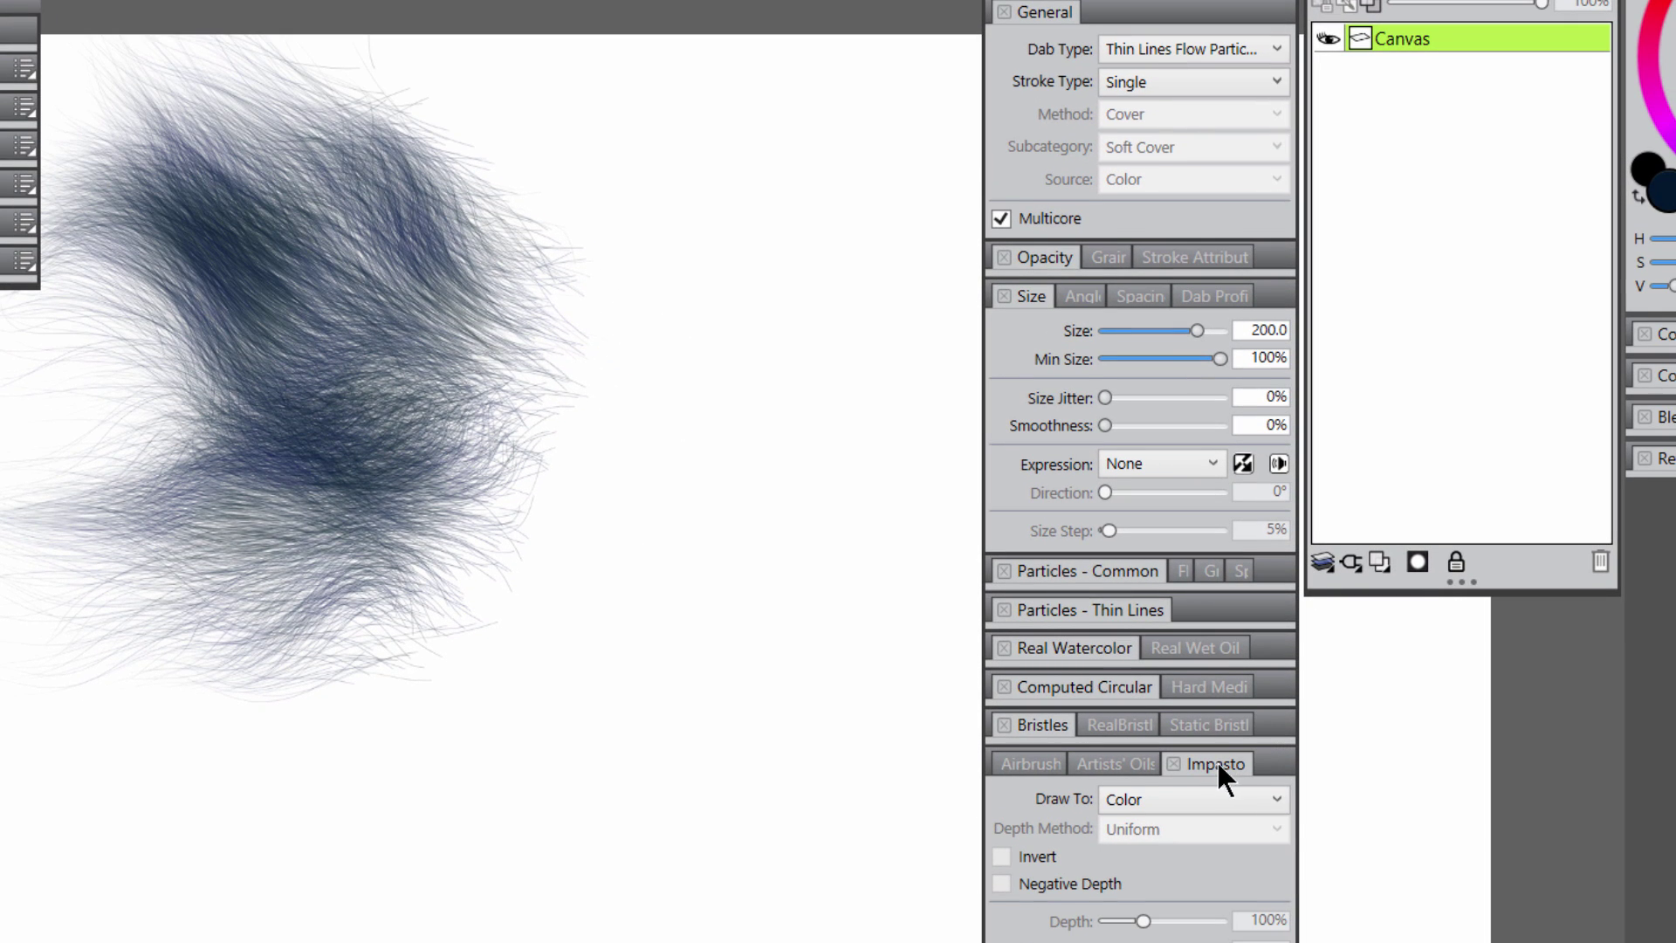
click(1165, 796)
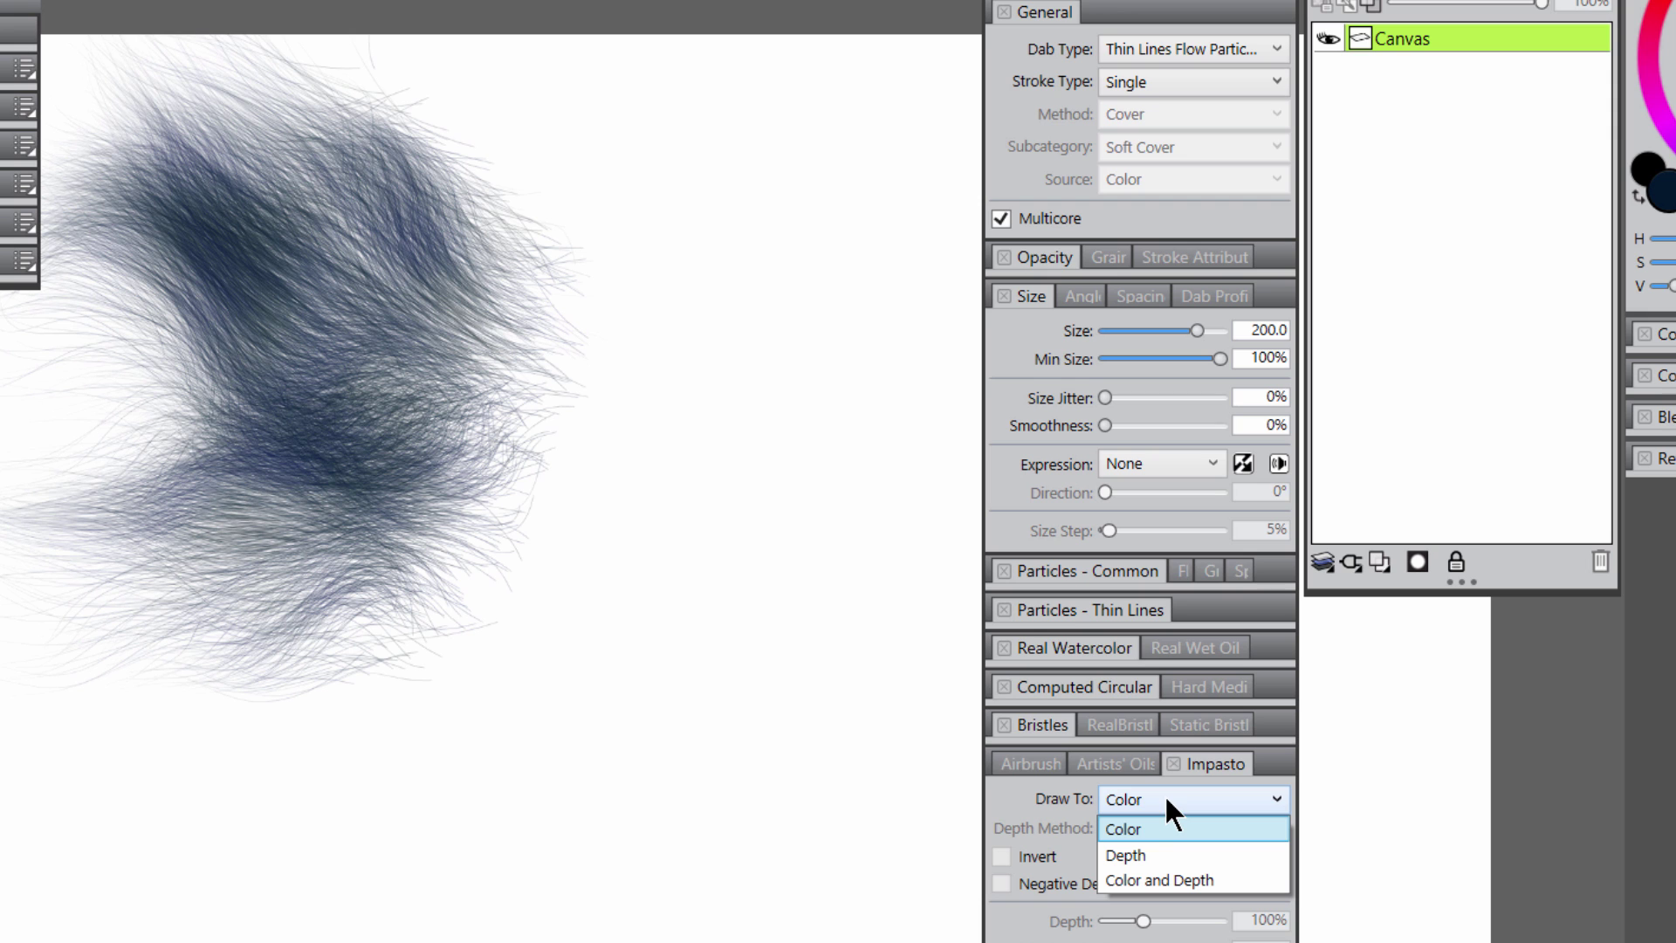
click(1155, 878)
mouse_move(748, 447)
mouse_down()
mouse_move(693, 478)
mouse_move(611, 401)
mouse_move(925, 523)
mouse_move(437, 742)
mouse_move(698, 759)
mouse_up()
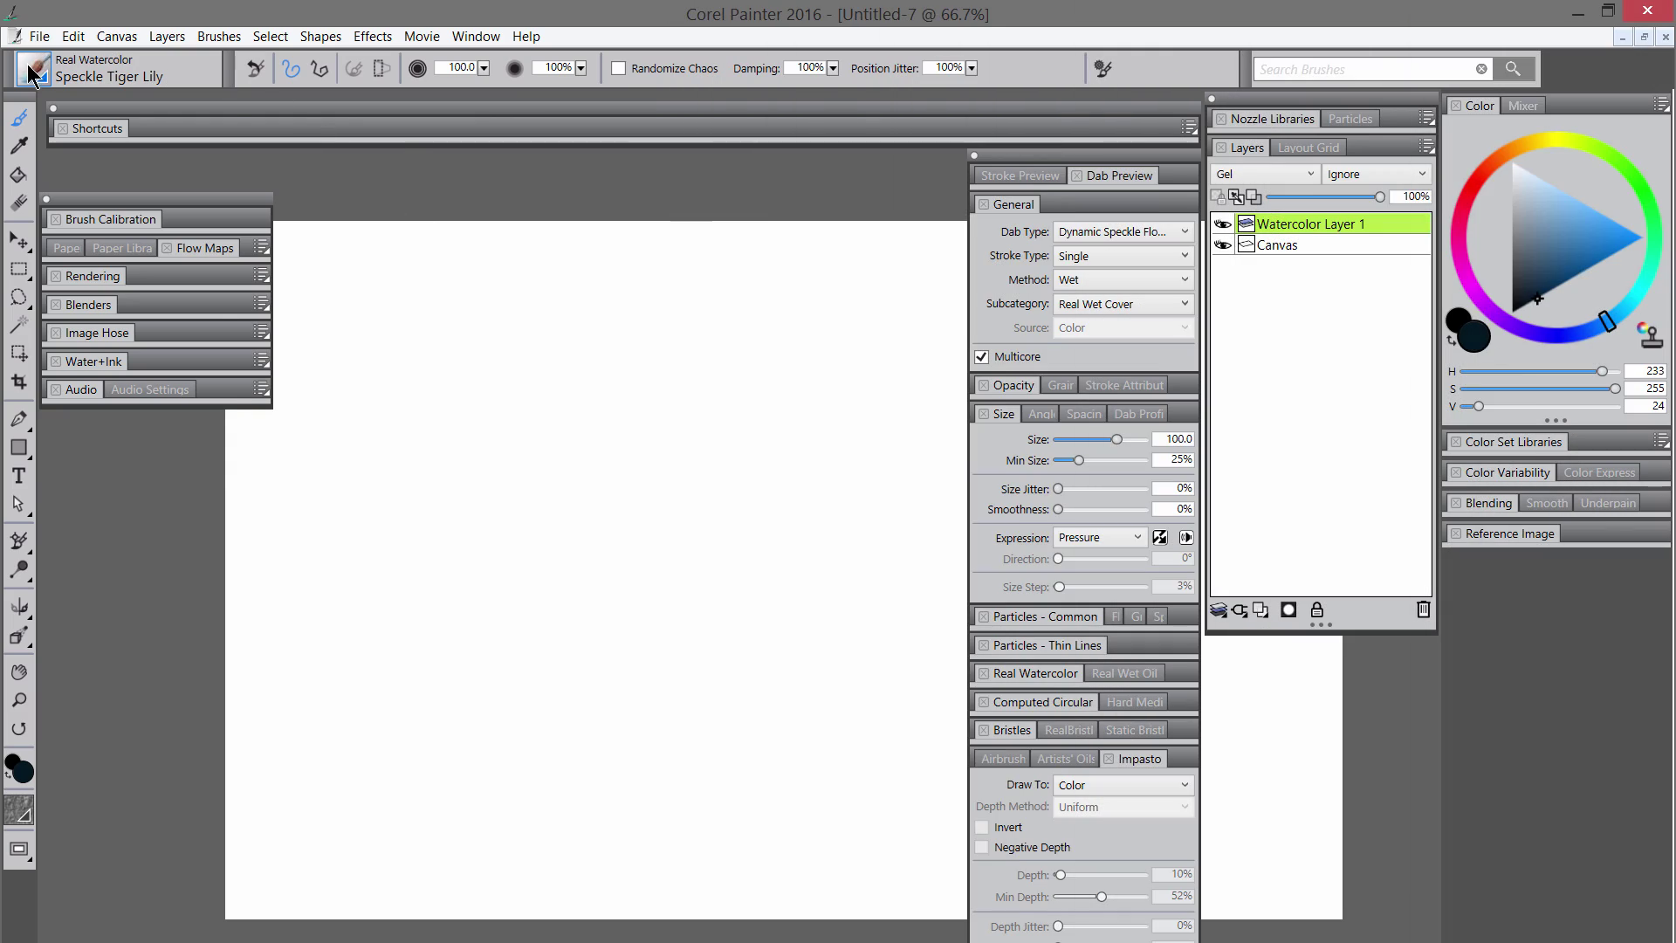
Step: Paint two teal strokes with the Real Watercolor Speckle Tiger Lily brush
click(44, 76)
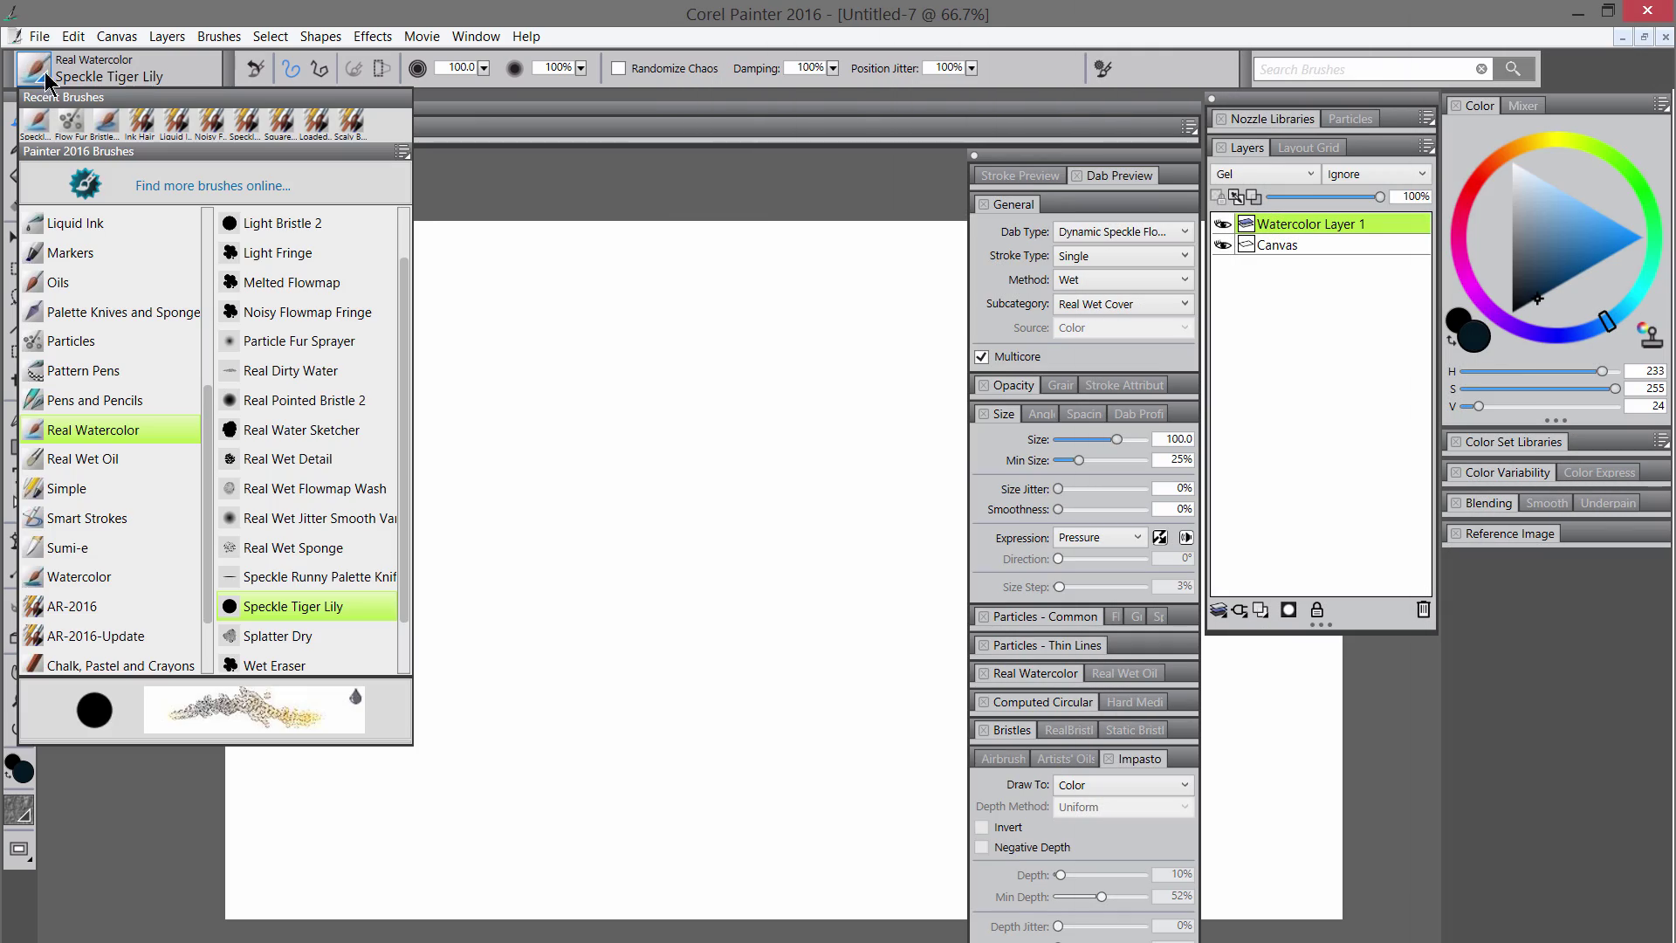
click(288, 614)
drag(435, 545, 652, 345)
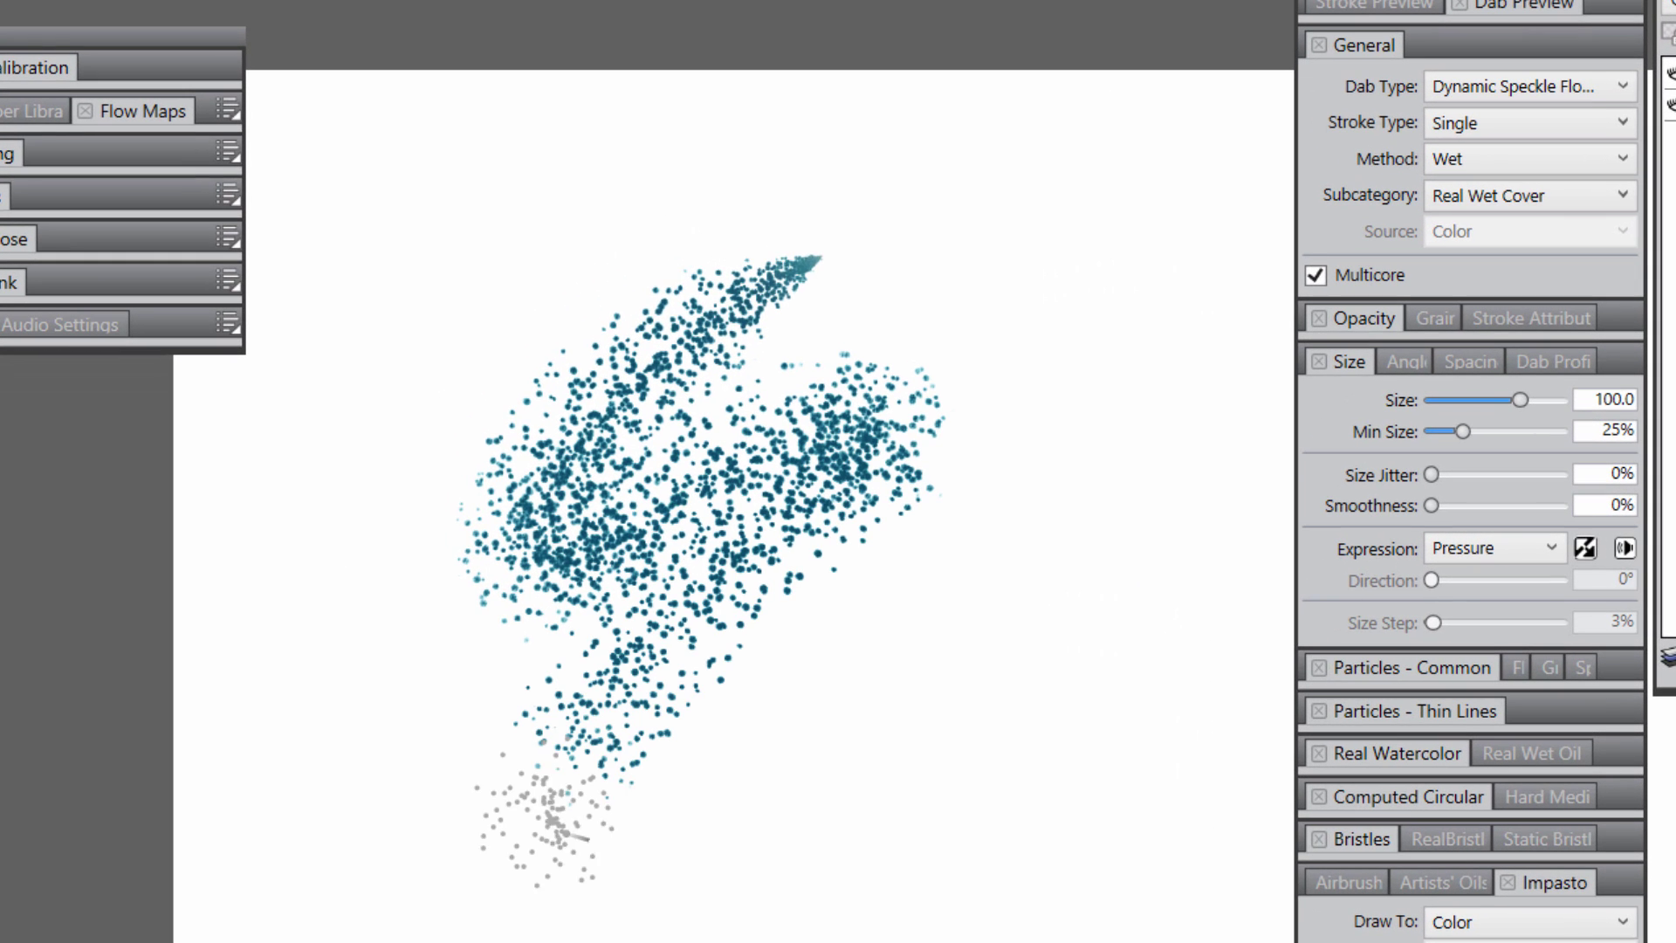
drag(458, 741, 777, 499)
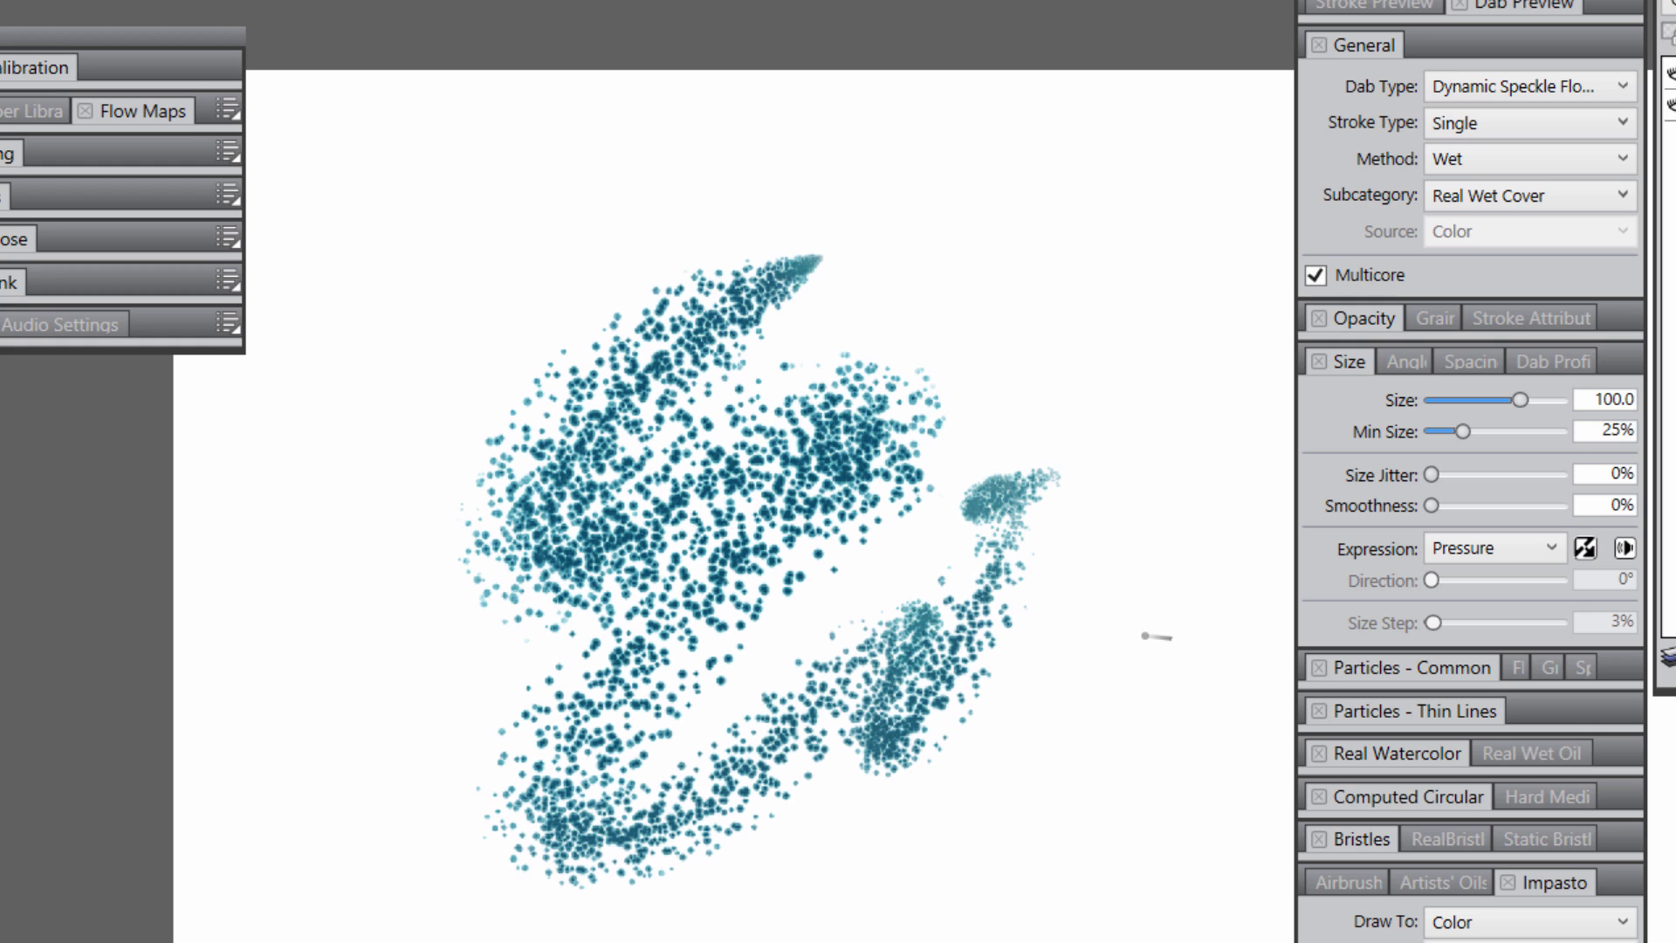